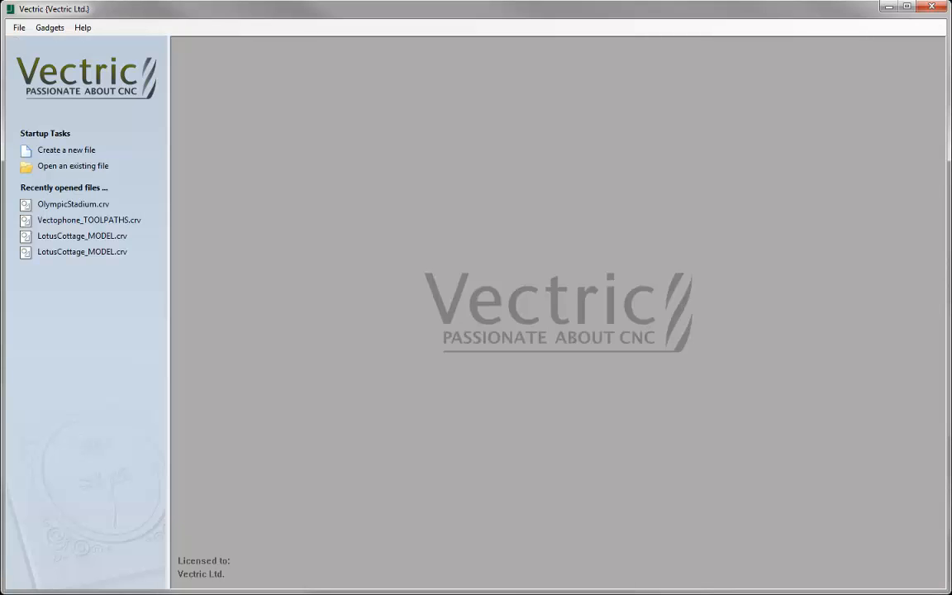
- Open the existing file OlympicStadium.crv from the NesetingGuide_FILES folder
{"action": "left_click", "coordinate": [71, 169]}
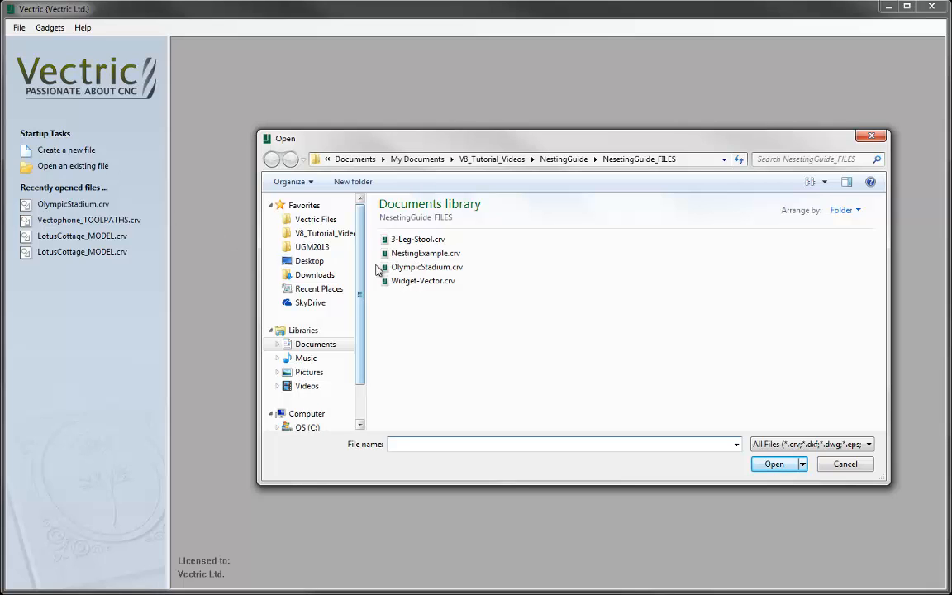
{"action": "left_click", "coordinate": [422, 274]}
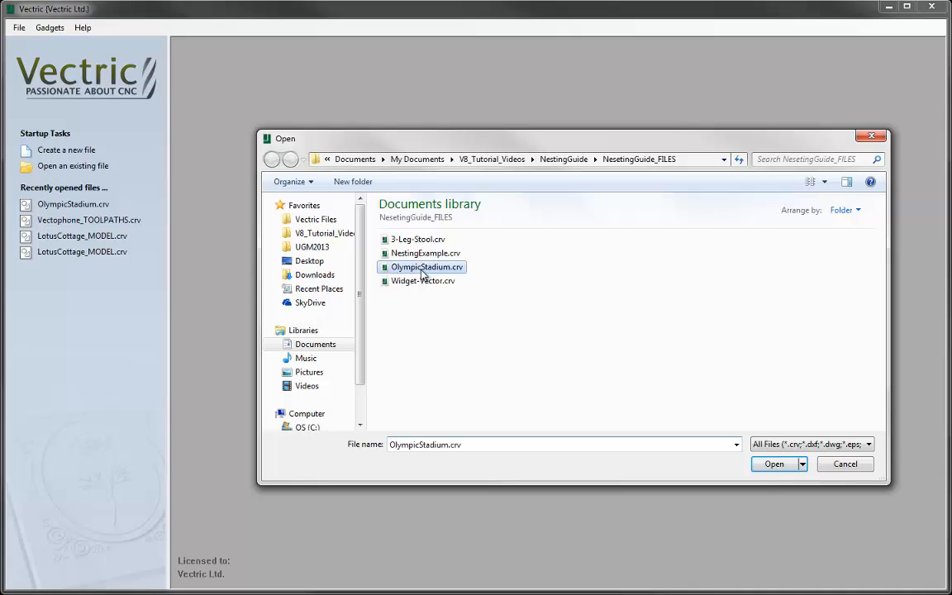
{"action": "left_click", "coordinate": [775, 466]}
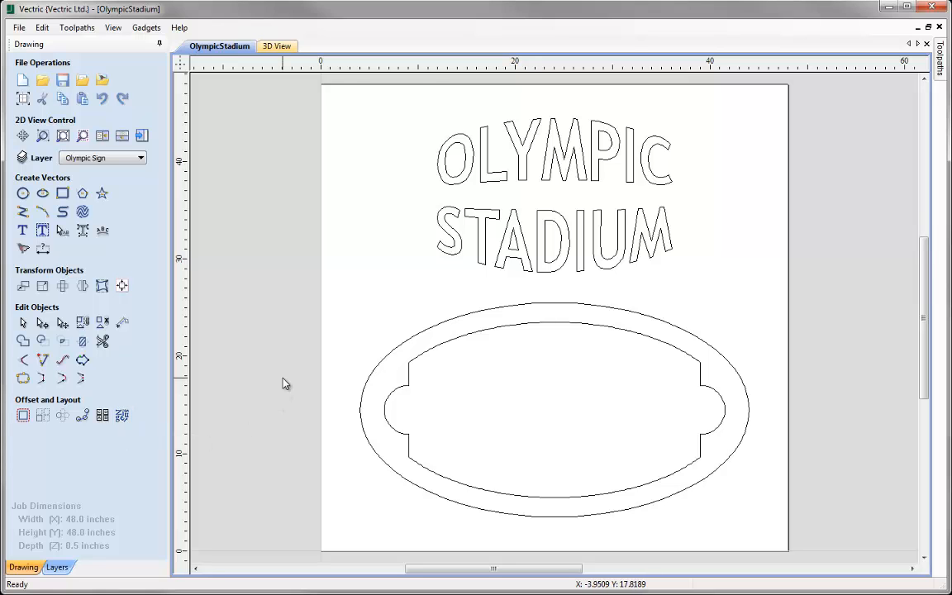
- Set up part nesting for all sign vectors with a 0.25 inch tool diameter, 0.35 inch clearance and 0.5 inch border gap
{"action": "left_click_drag", "start_coordinate": [298, 84], "coordinate": [810, 542]}
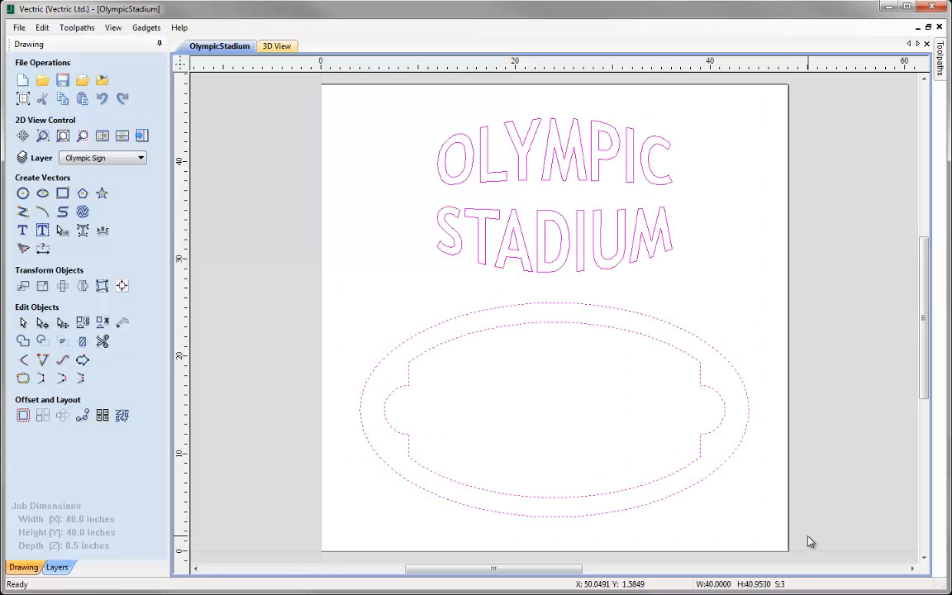
{"action": "left_click", "coordinate": [122, 416]}
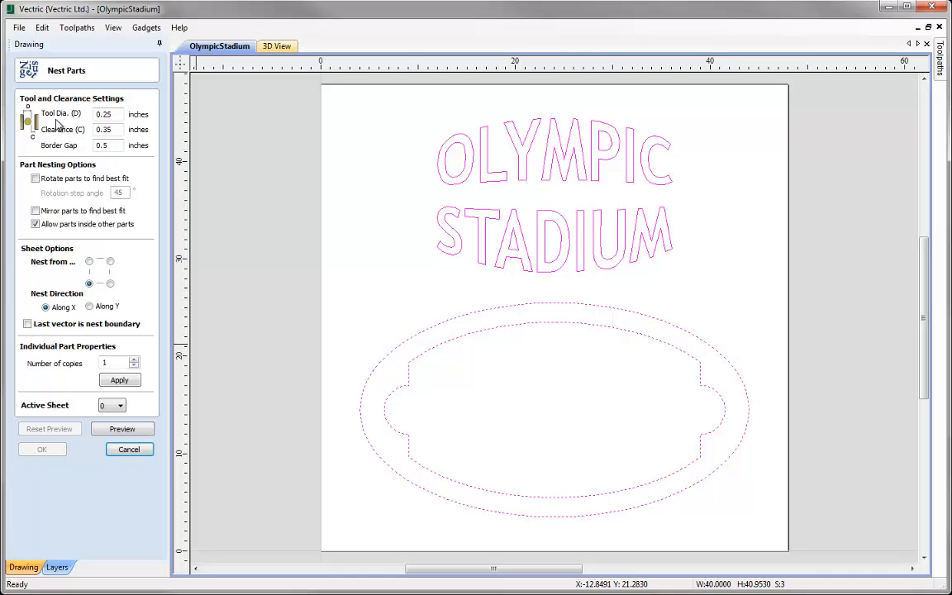
{"action": "double_click", "coordinate": [104, 114]}
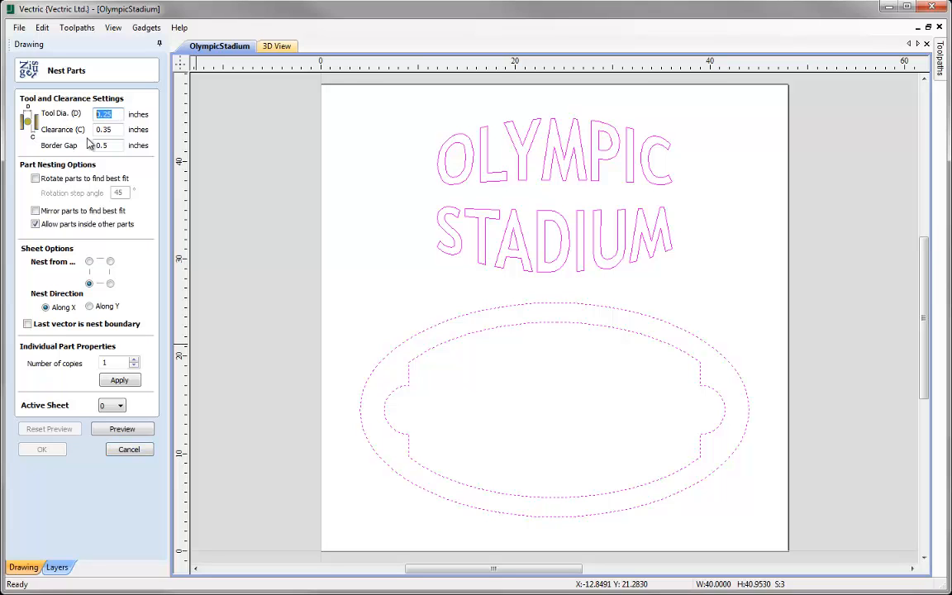
{"action": "type", "text": "0.25"}
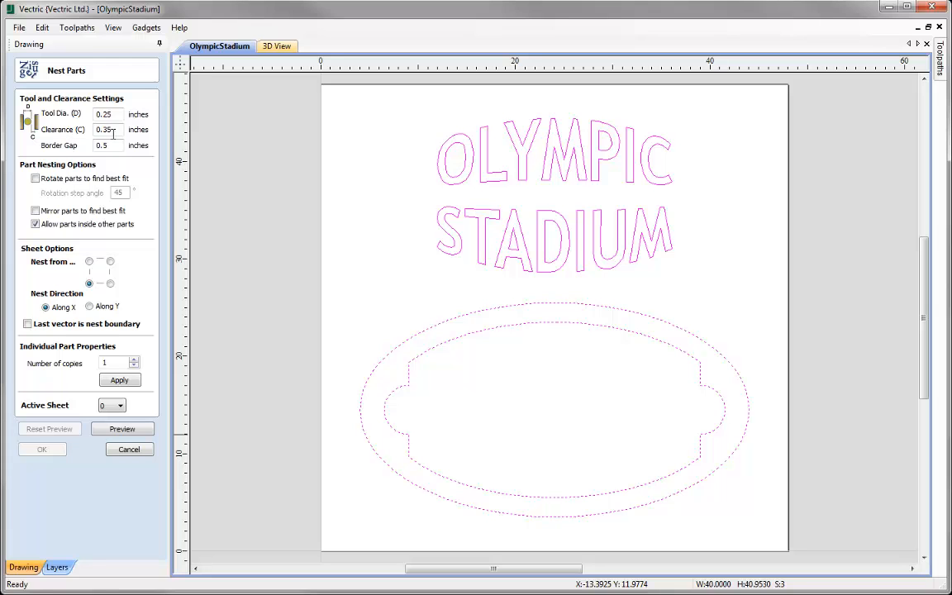
{"action": "double_click", "coordinate": [103, 130]}
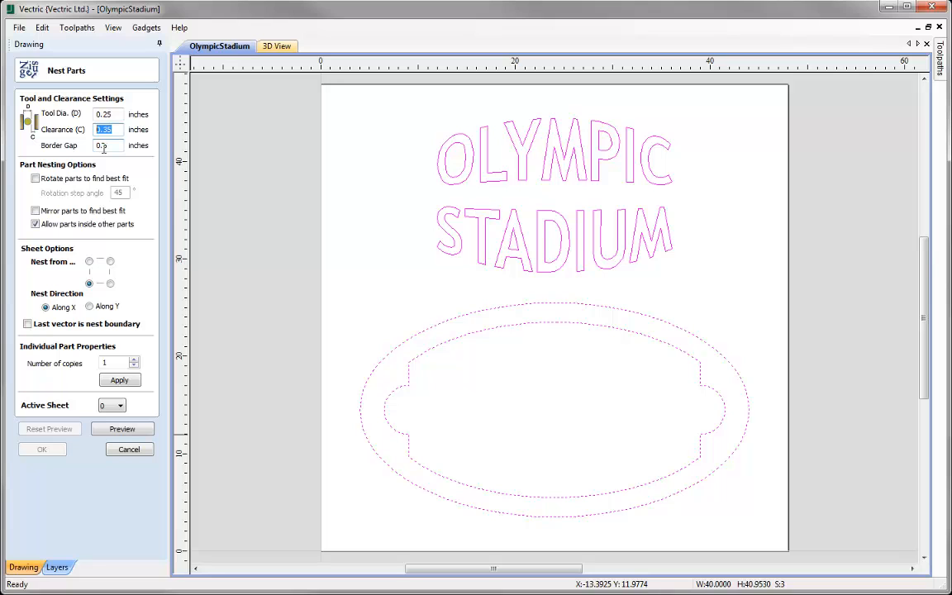
{"action": "type", "text": "0.35"}
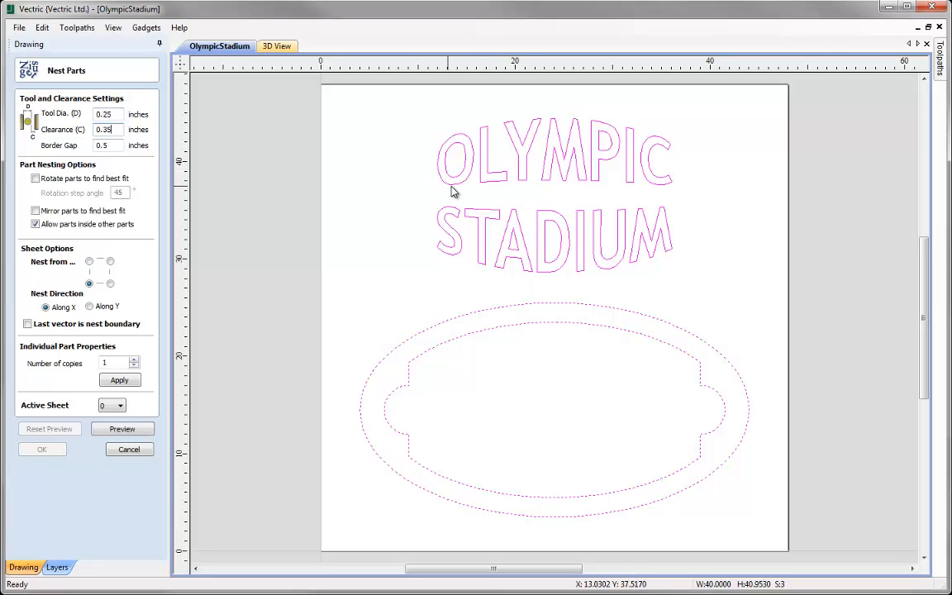
{"action": "scroll", "coordinate": [478, 165], "scroll_direction": "up", "scroll_amount": 5}
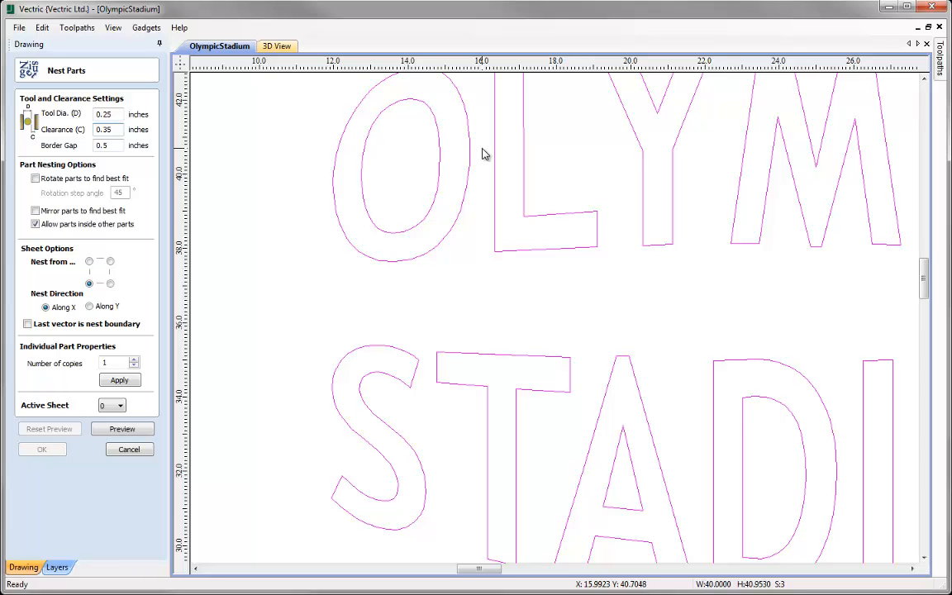
{"action": "scroll", "coordinate": [484, 155], "scroll_direction": "down", "scroll_amount": 3}
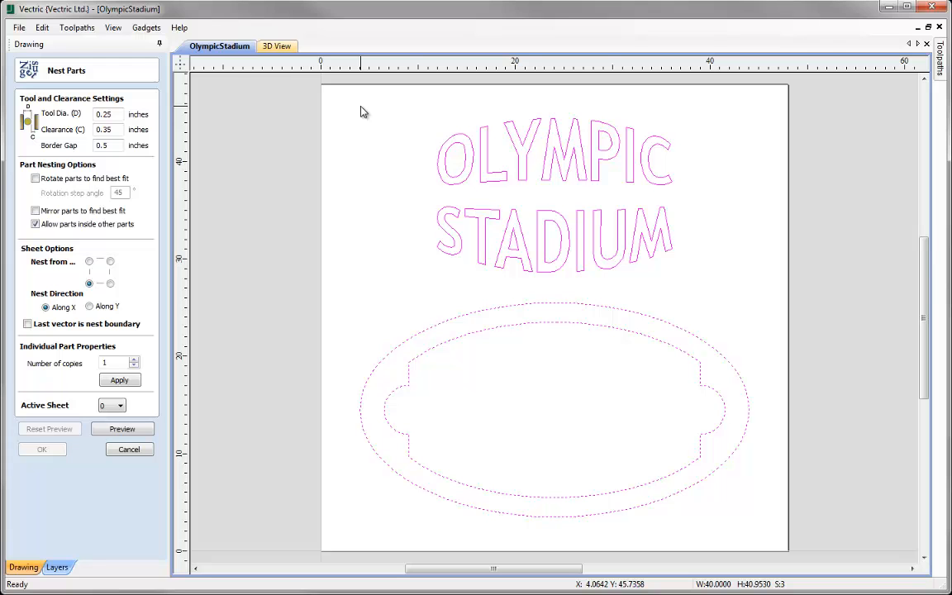
{"action": "left_click_drag", "start_coordinate": [113, 144], "coordinate": [66, 148]}
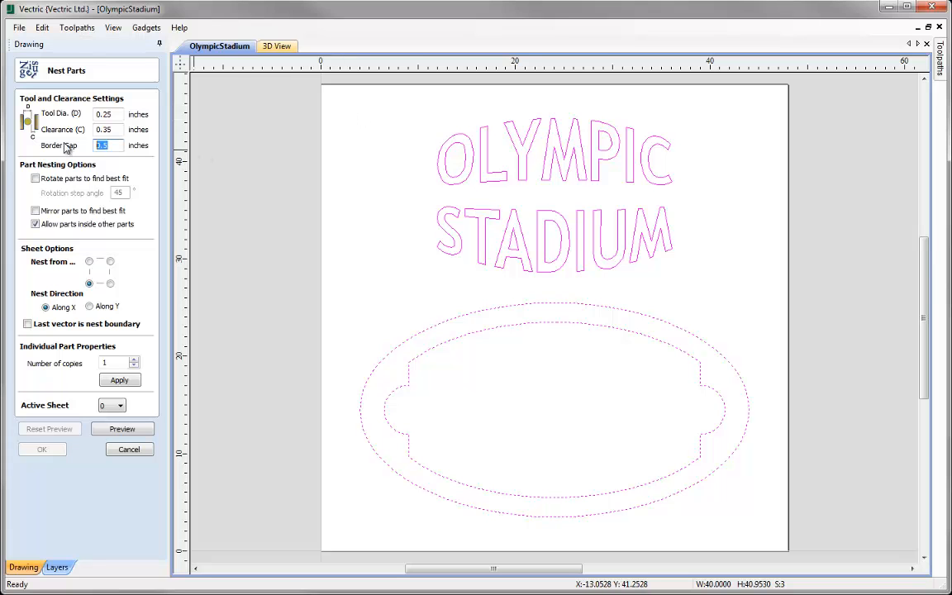
{"action": "type", "text": "0."}
- Disallow parts inside other parts and preview nesting with two copies of each selected part
{"action": "left_click", "coordinate": [36, 225]}
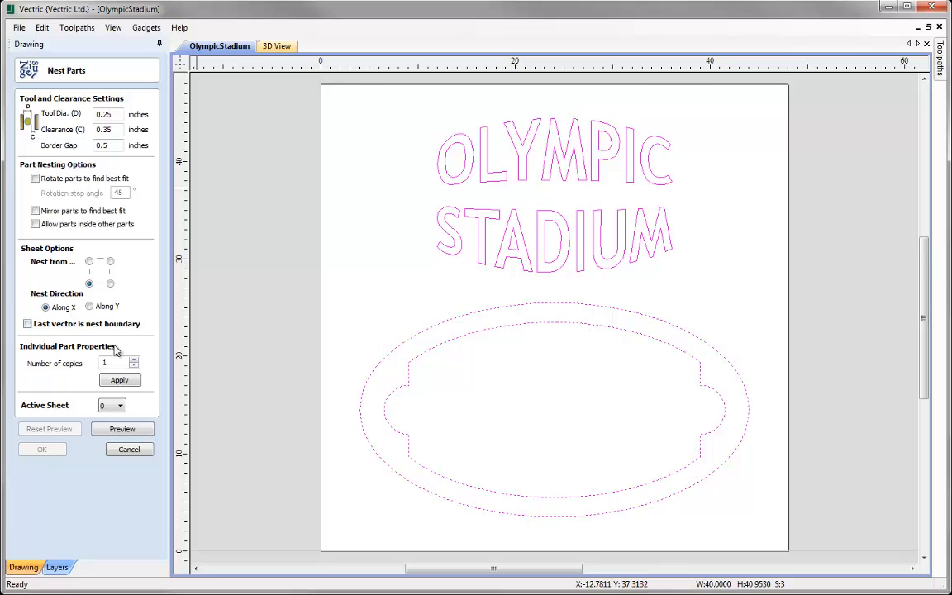
{"action": "left_click", "coordinate": [134, 361]}
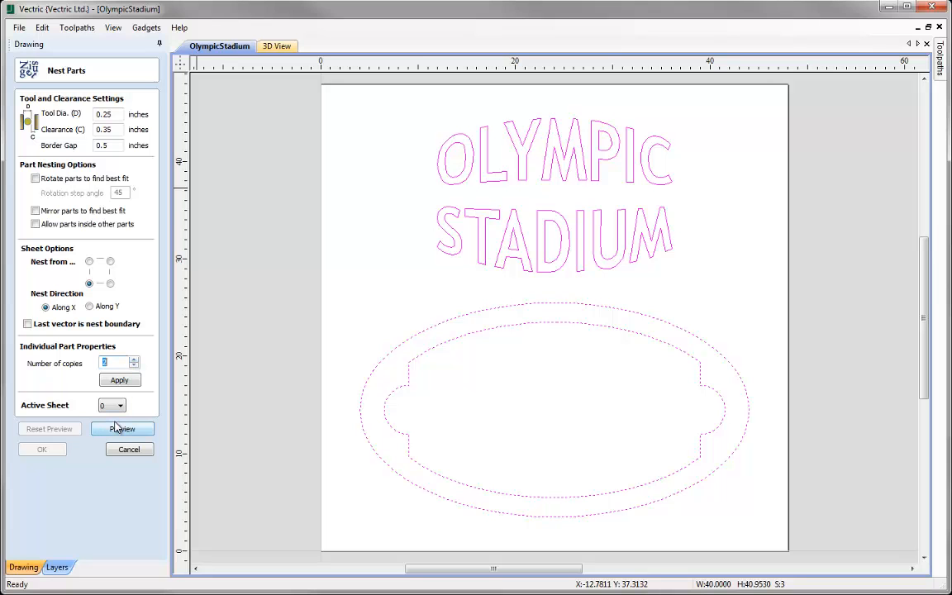
{"action": "left_click", "coordinate": [119, 380]}
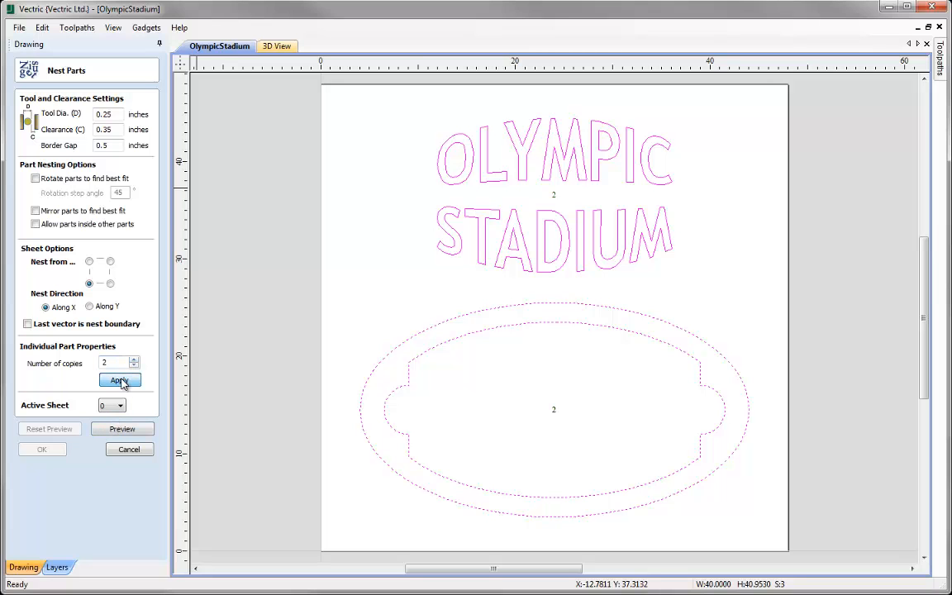
{"action": "left_click", "coordinate": [123, 430]}
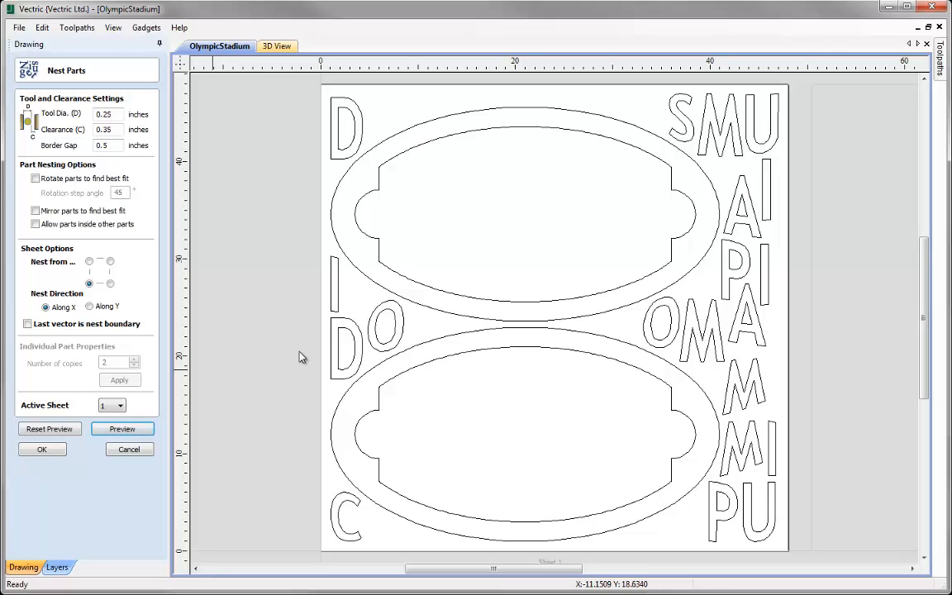
- Switch the active sheet between sheets 1 and 2 of the nesting preview to examine both layouts
{"action": "left_click", "coordinate": [119, 406]}
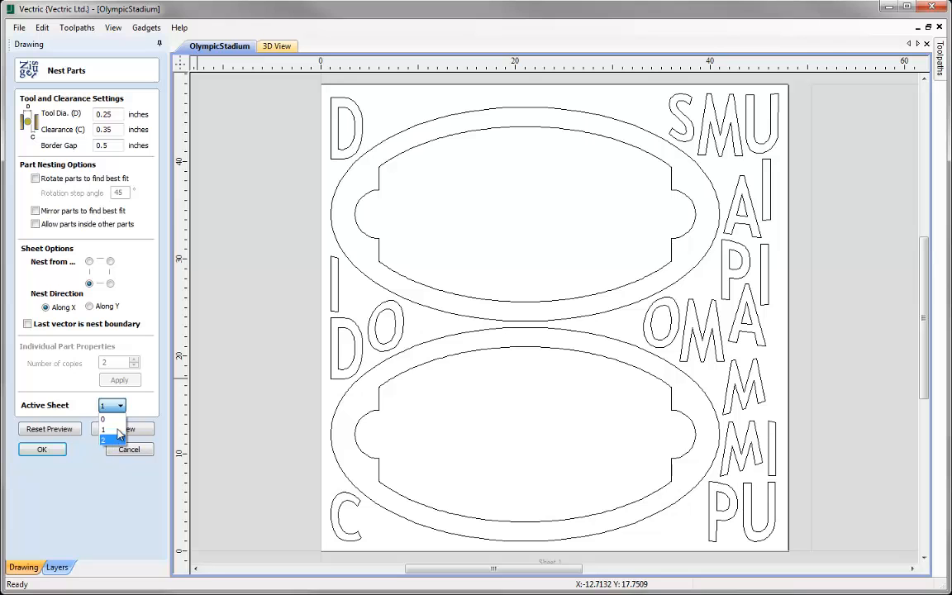
{"action": "left_click", "coordinate": [144, 405]}
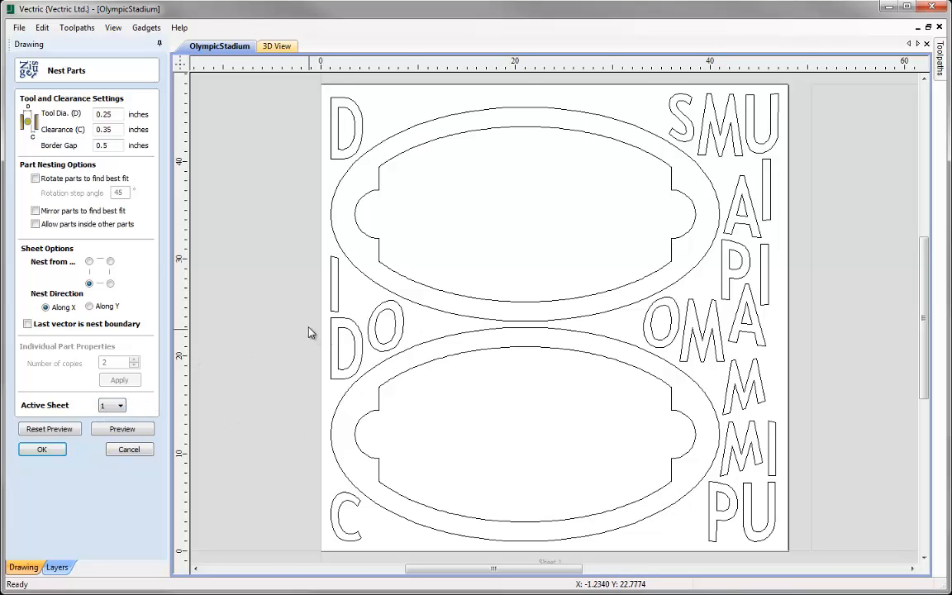
{"action": "scroll", "coordinate": [310, 332], "scroll_direction": "down", "scroll_amount": 4}
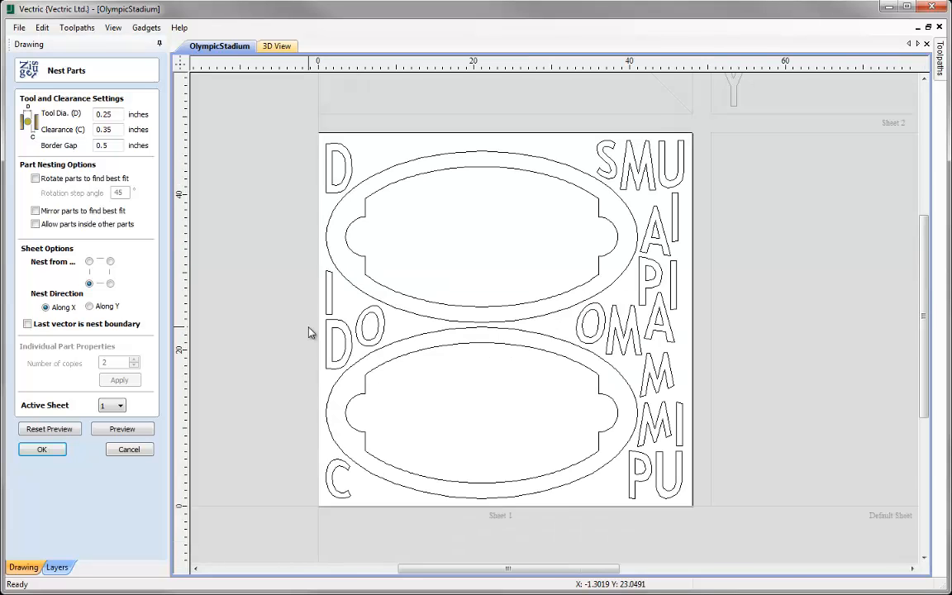
{"action": "middle_click_drag", "start_coordinate": [487, 262], "coordinate": [467, 322]}
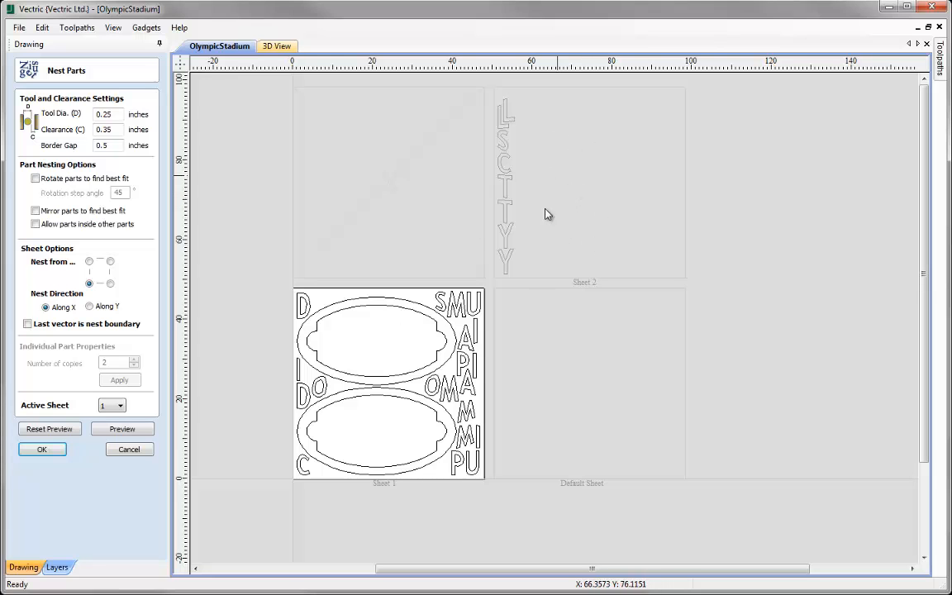
{"action": "left_click", "coordinate": [586, 200]}
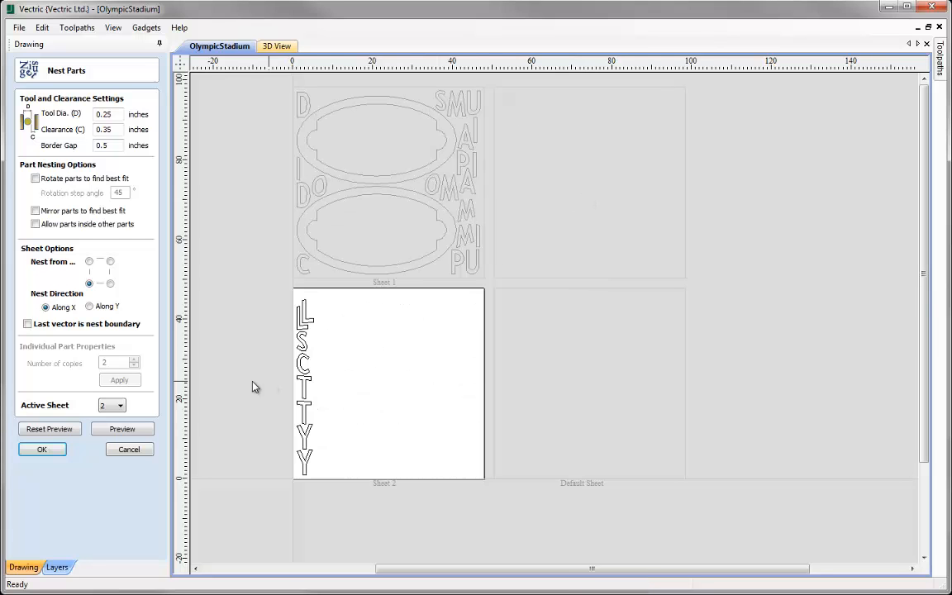
{"action": "left_click", "coordinate": [407, 230]}
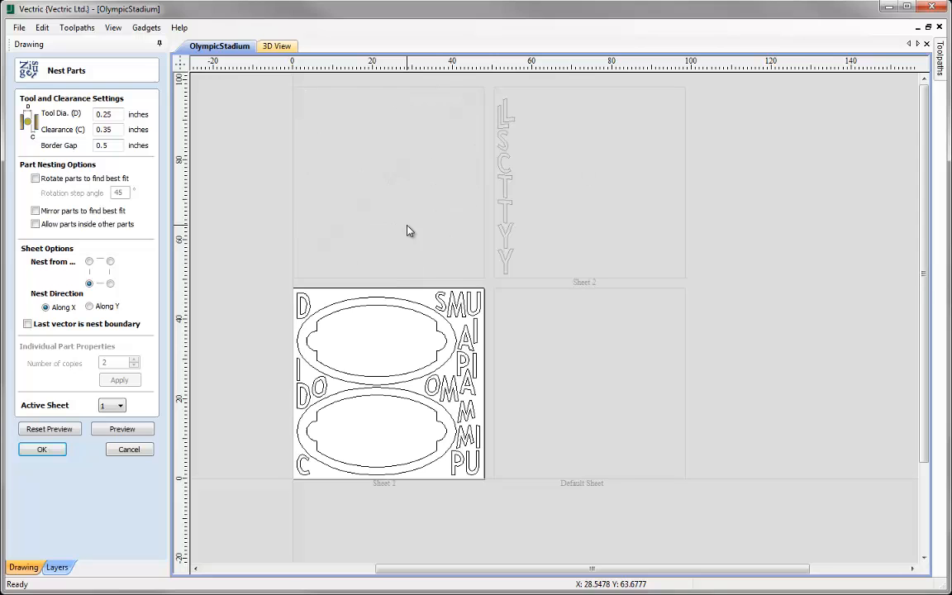
{"action": "left_click", "coordinate": [118, 406]}
{"action": "left_click", "coordinate": [116, 440]}
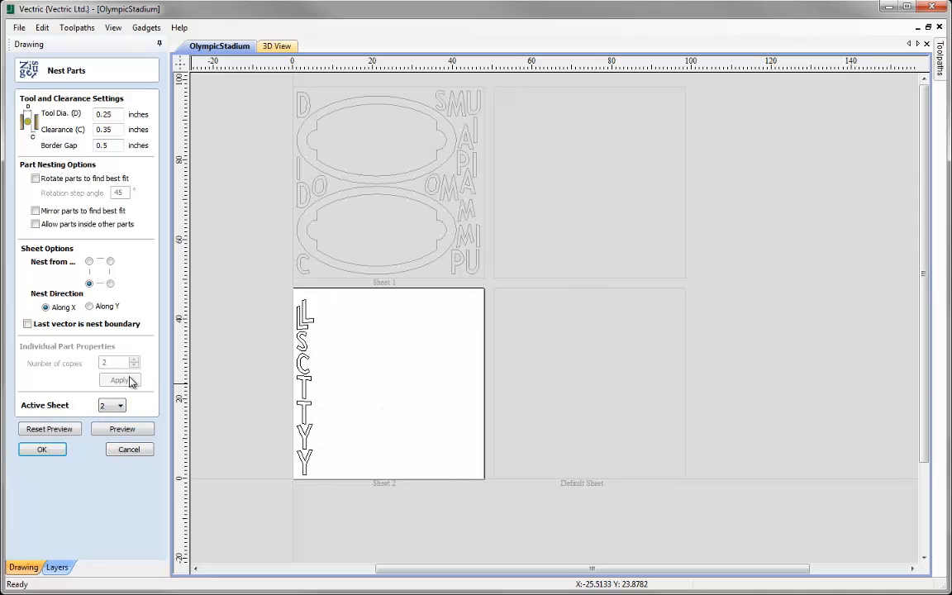
{"action": "left_click", "coordinate": [114, 406]}
{"action": "left_click", "coordinate": [116, 430]}
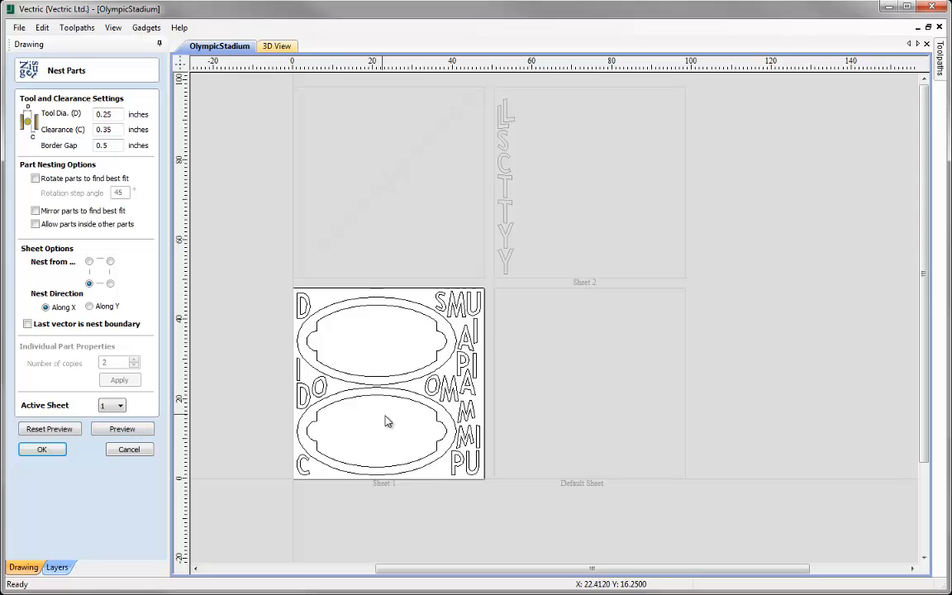
- Examine the part layout on sheet 1, including the space inside the two oval frames
{"action": "scroll", "coordinate": [384, 420], "scroll_direction": "up", "scroll_amount": 3}
{"action": "middle_click_drag", "start_coordinate": [385, 420], "coordinate": [417, 384]}
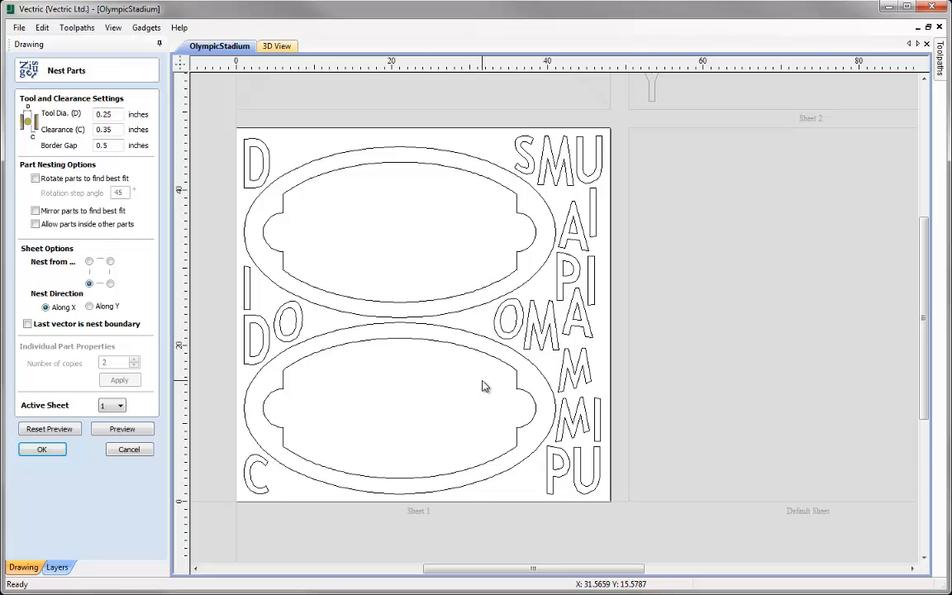
{"action": "scroll", "coordinate": [485, 386], "scroll_direction": "down", "scroll_amount": 2}
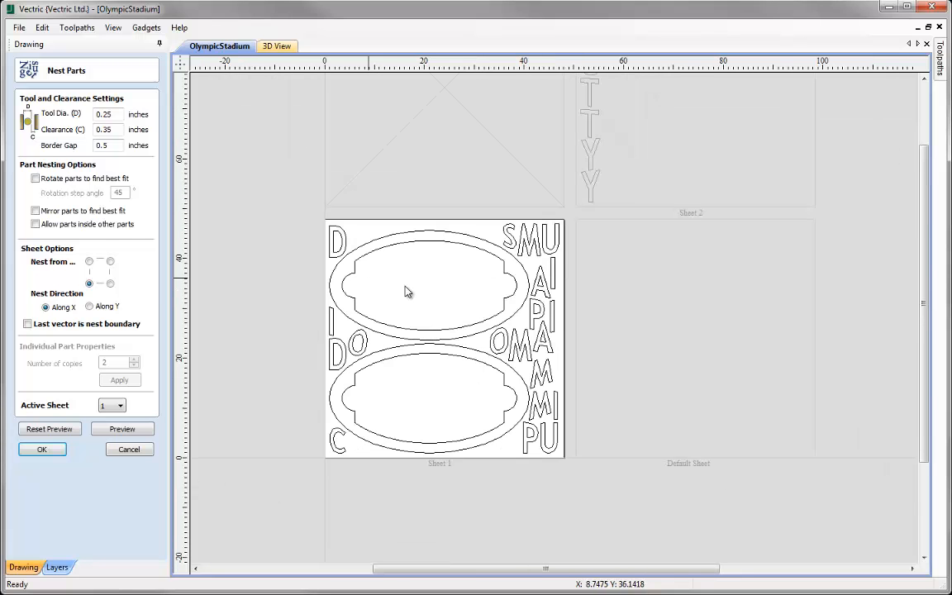
{"action": "scroll", "coordinate": [601, 190], "scroll_direction": "down", "scroll_amount": 1}
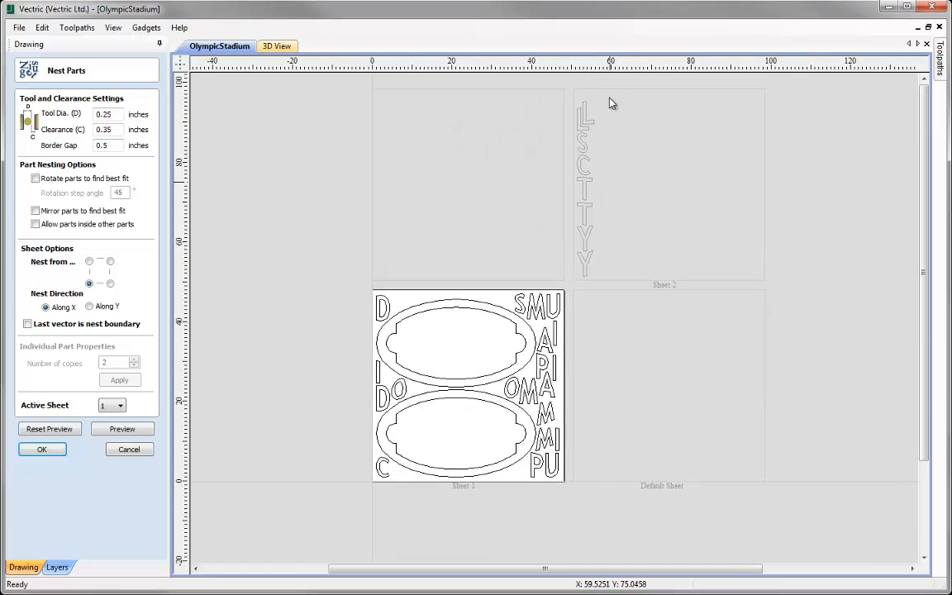
{"action": "scroll", "coordinate": [480, 414], "scroll_direction": "up", "scroll_amount": 2}
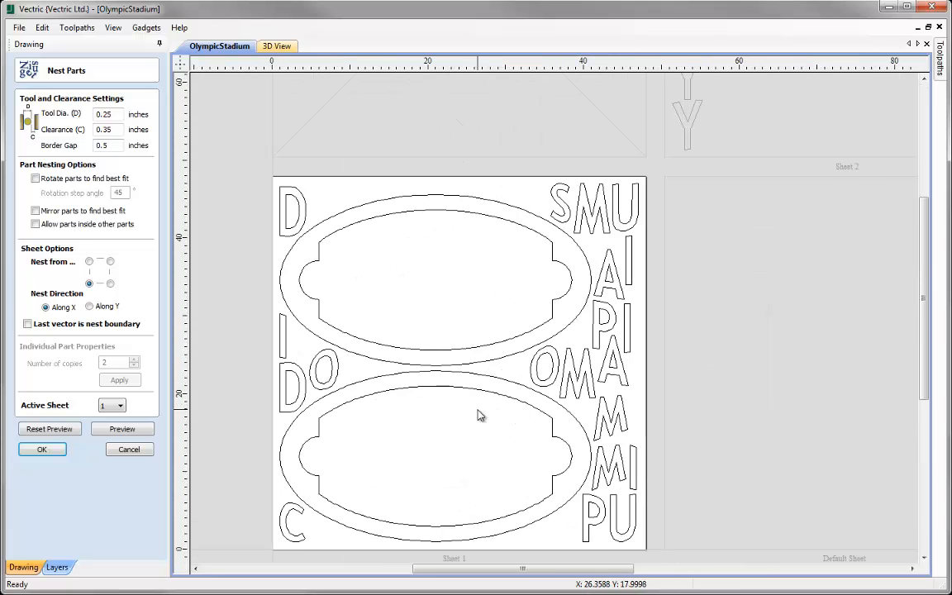
{"action": "scroll", "coordinate": [485, 366], "scroll_direction": "up", "scroll_amount": 1}
{"action": "middle_click_drag", "start_coordinate": [484, 364], "coordinate": [484, 370]}
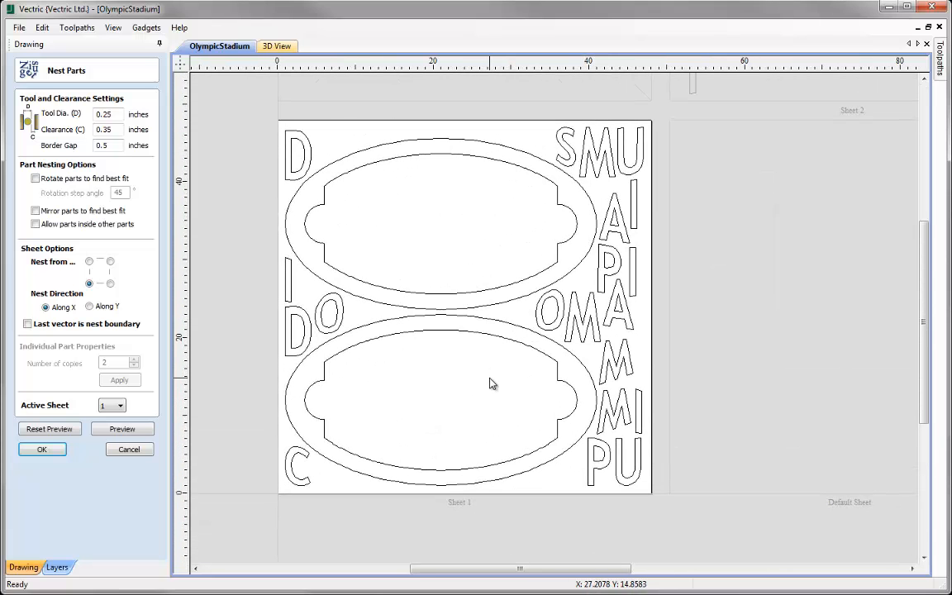
- Try nesting two copies of each part with parts allowed inside other parts, and leave the nesting without keeping it
{"action": "left_click", "coordinate": [66, 430]}
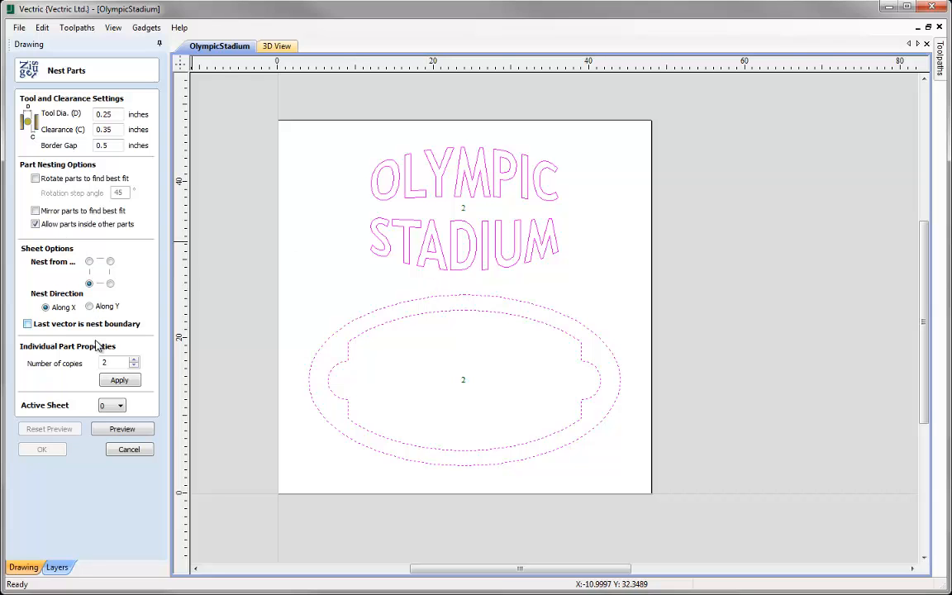
{"action": "left_click", "coordinate": [119, 380]}
{"action": "left_click", "coordinate": [129, 435]}
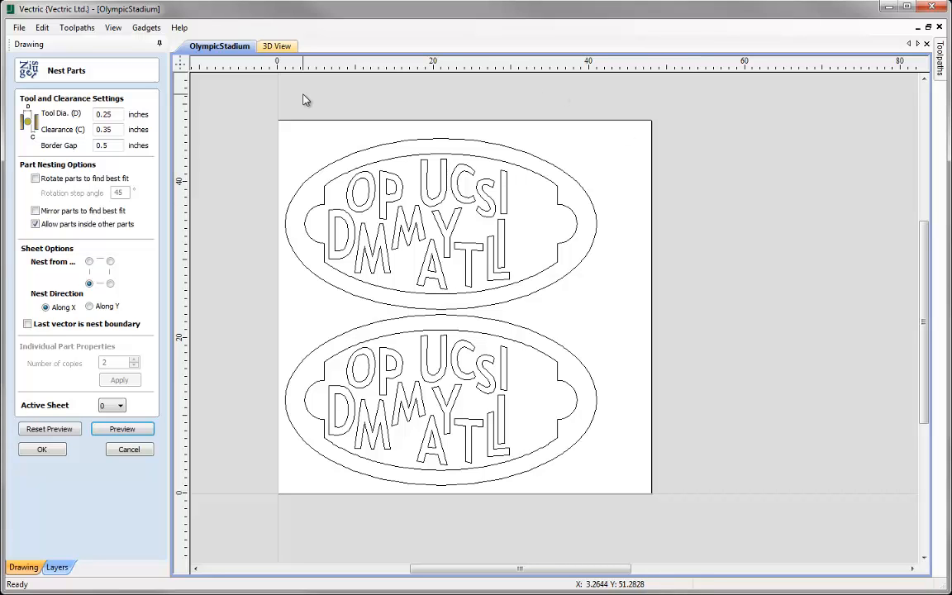
{"action": "left_click", "coordinate": [64, 430]}
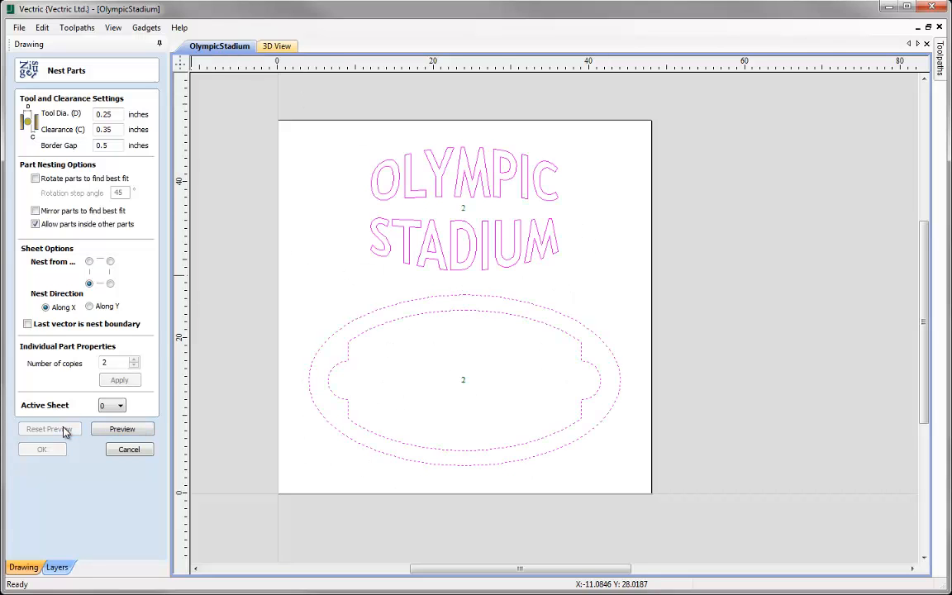
{"action": "left_click", "coordinate": [128, 450]}
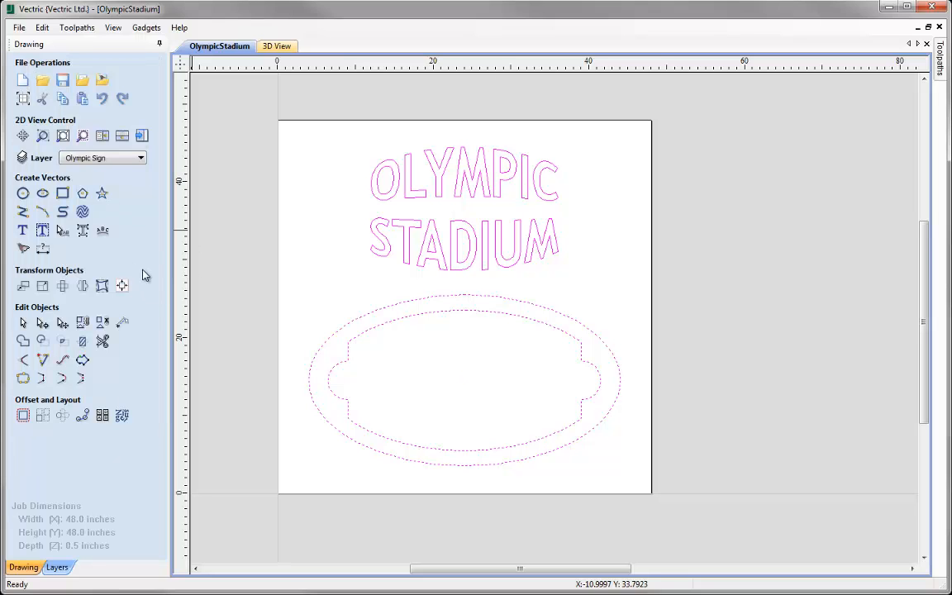
- Make the Fast Food layer visible and hide the Olympic Sign layer
{"action": "left_click", "coordinate": [113, 157]}
{"action": "left_click", "coordinate": [68, 190]}
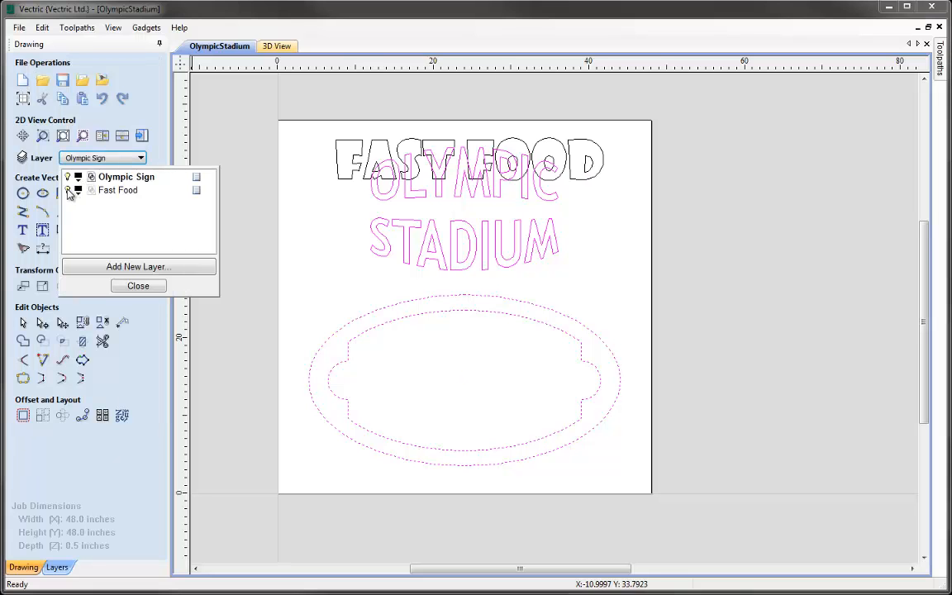
{"action": "left_click", "coordinate": [67, 176]}
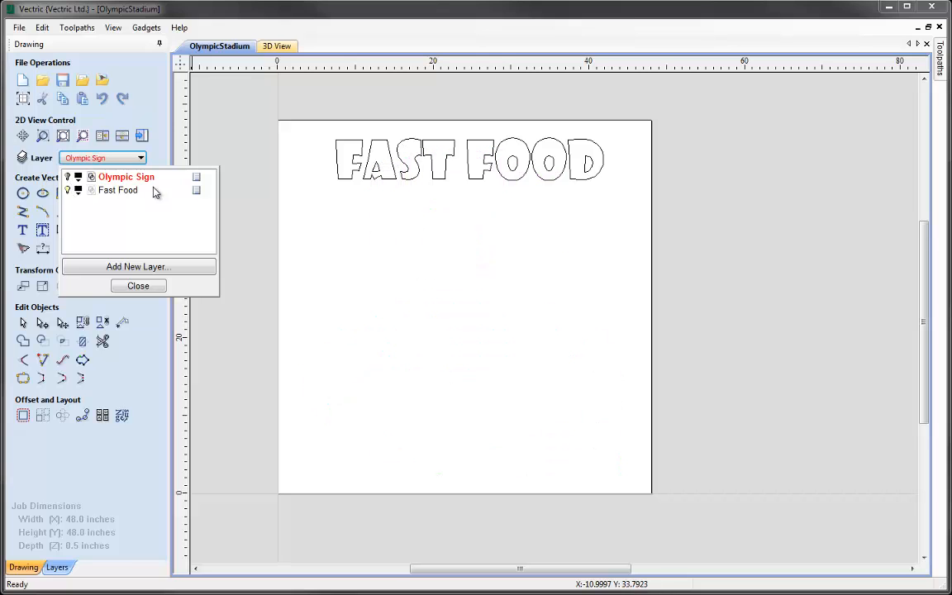
- Select the Fast Food lettering and move it upward so it straddles the top edge of the sheet
{"action": "left_click", "coordinate": [360, 165]}
{"action": "left_click_drag", "start_coordinate": [330, 127], "coordinate": [620, 195]}
{"action": "left_click", "coordinate": [472, 169]}
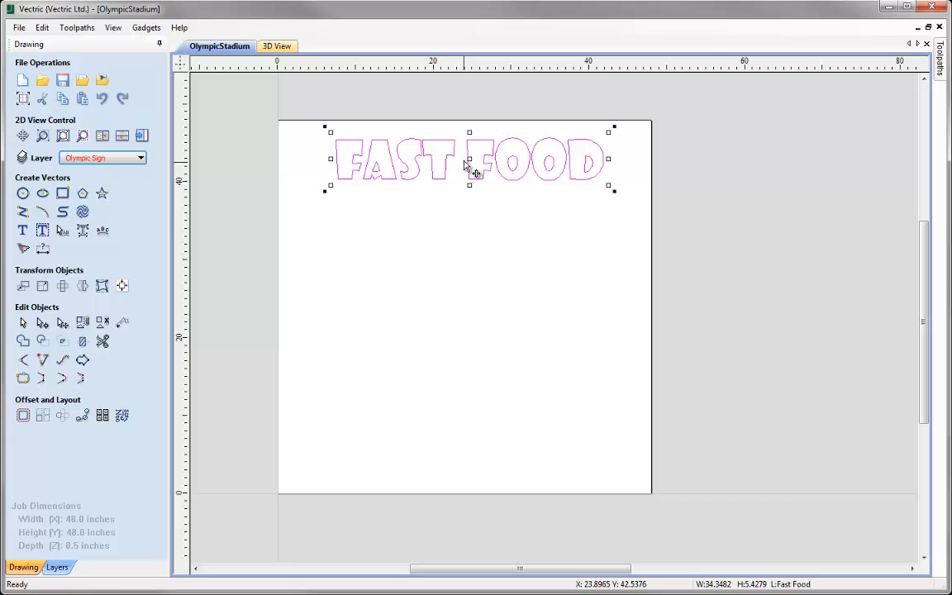
{"action": "left_click_drag", "start_coordinate": [475, 156], "coordinate": [472, 103]}
- Make the Olympic Sign layer visible again alongside the Fast Food lettering
{"action": "left_click", "coordinate": [141, 157]}
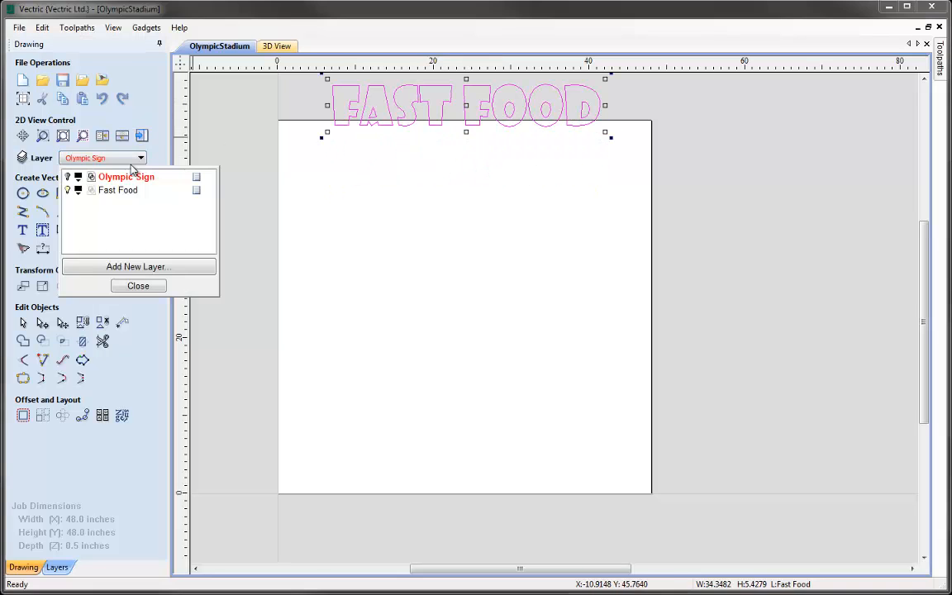
{"action": "left_click", "coordinate": [67, 177]}
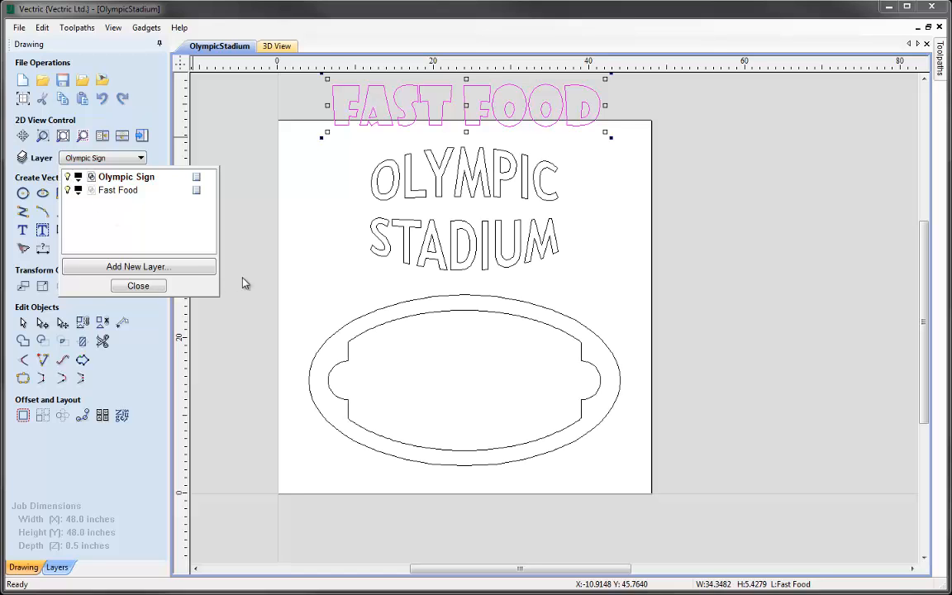
{"action": "left_click", "coordinate": [154, 293]}
{"action": "left_click", "coordinate": [222, 205]}
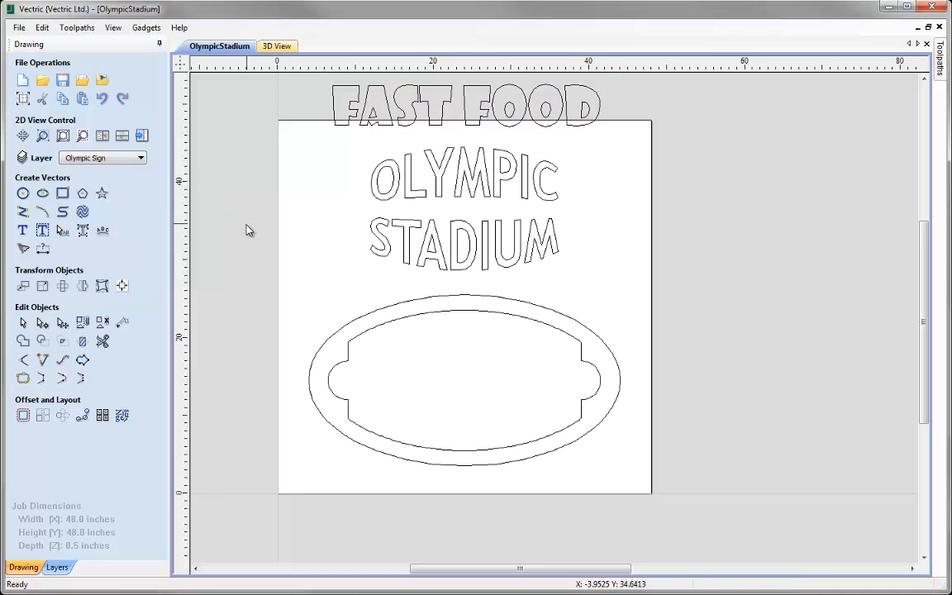
- Nest all the lettering and the oval frame with two copies of each part, and keep the nested layout
{"action": "left_click_drag", "start_coordinate": [271, 80], "coordinate": [713, 509]}
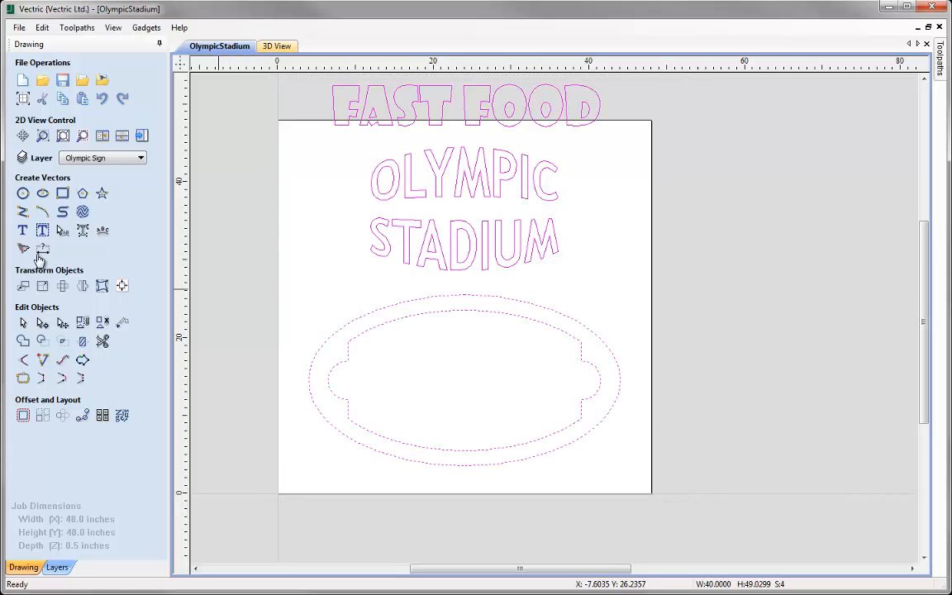
{"action": "left_click", "coordinate": [122, 416]}
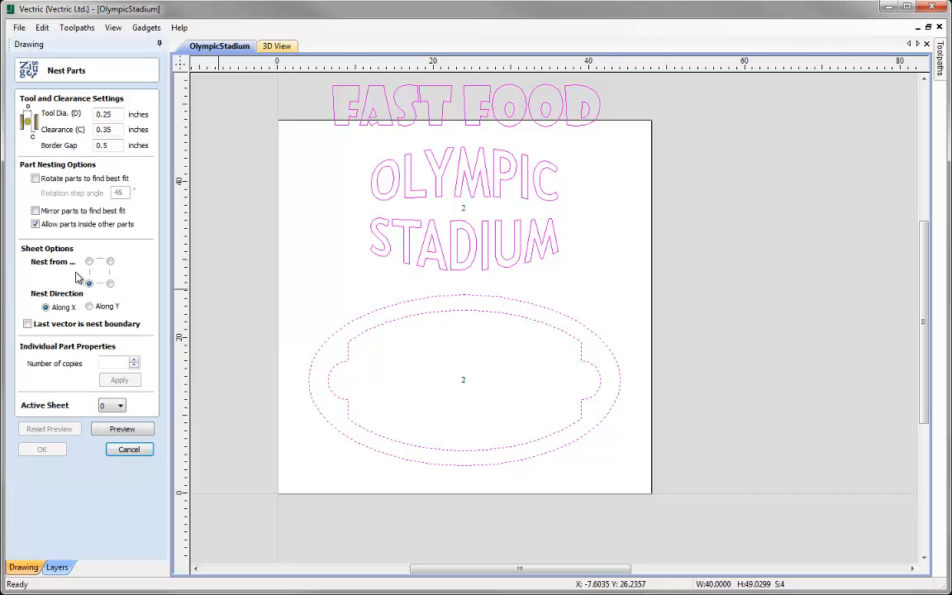
{"action": "left_click", "coordinate": [134, 362]}
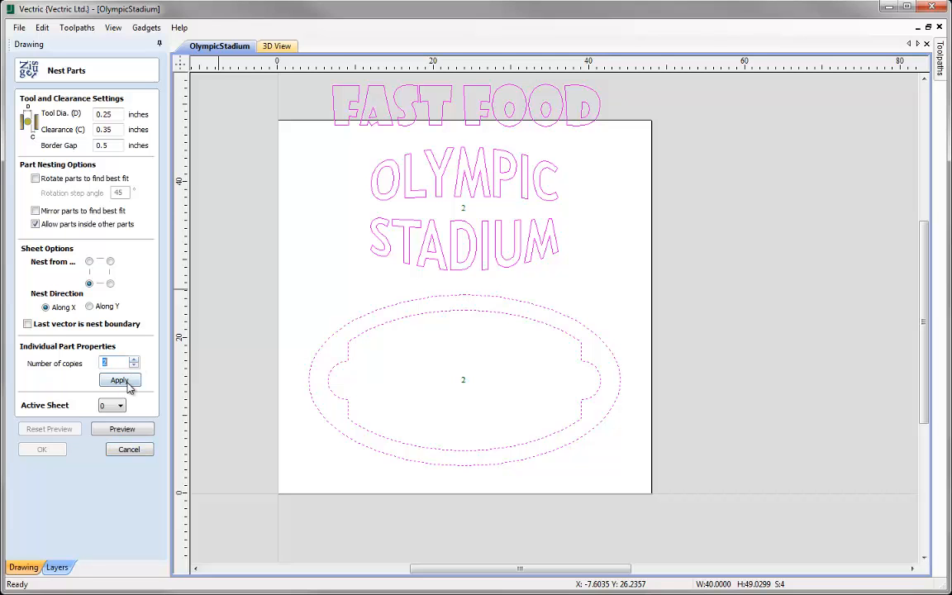
{"action": "left_click", "coordinate": [119, 381]}
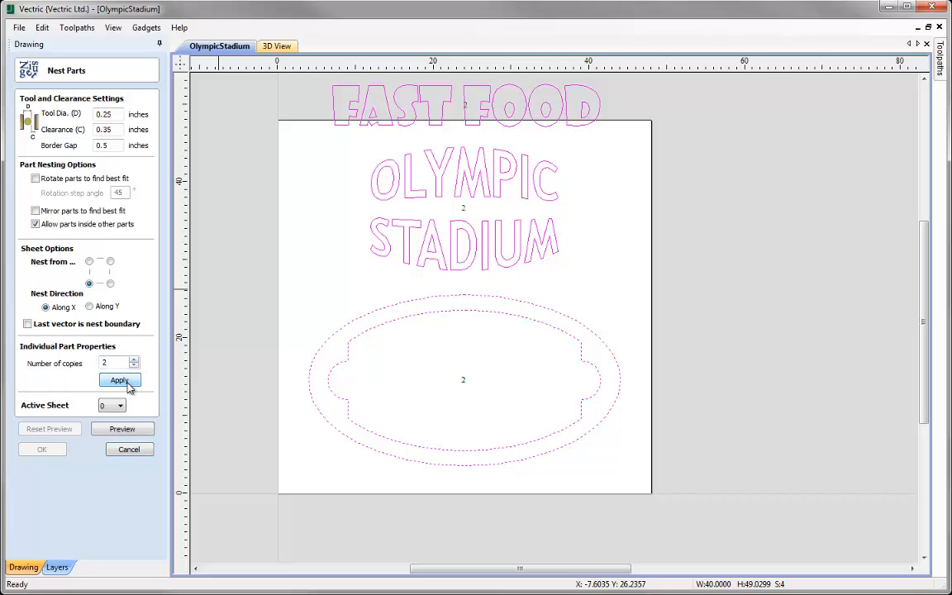
{"action": "left_click", "coordinate": [130, 432]}
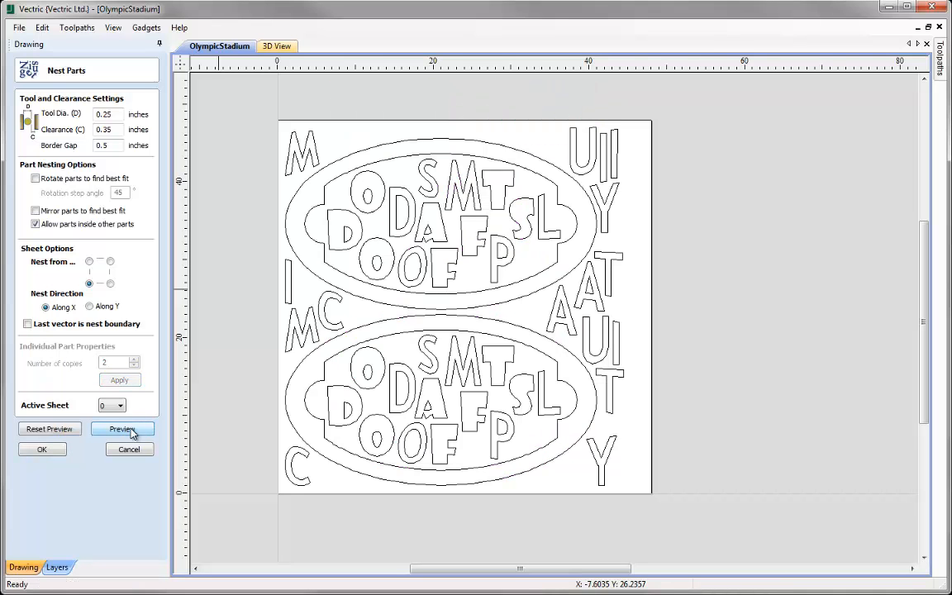
{"action": "scroll", "coordinate": [583, 316], "scroll_direction": "down", "scroll_amount": 3}
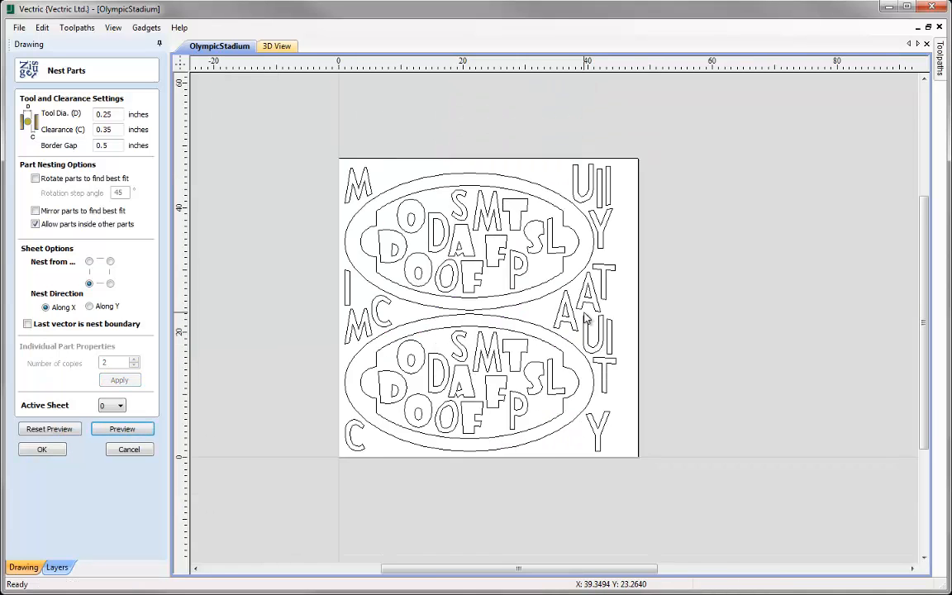
{"action": "scroll", "coordinate": [585, 318], "scroll_direction": "up", "scroll_amount": 3}
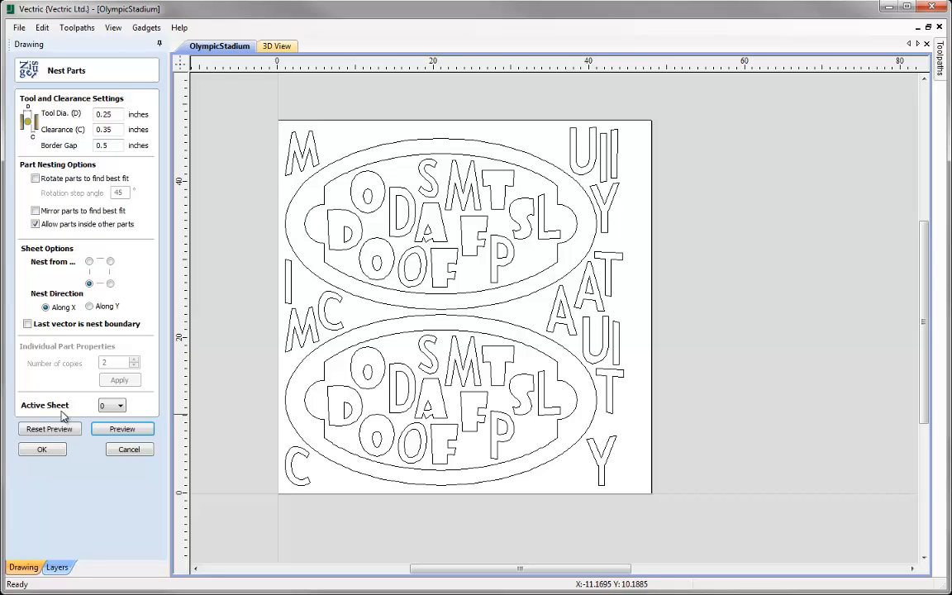
{"action": "left_click", "coordinate": [43, 450]}
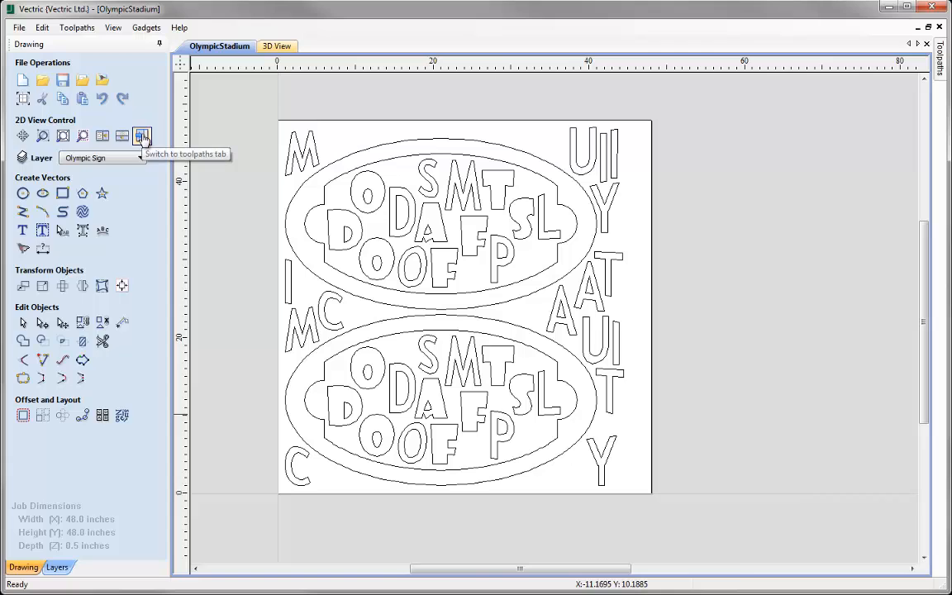
- Confirm the material setup for the toolpaths with the XY datum at the lower-left corner of the job
{"action": "left_click", "coordinate": [142, 137]}
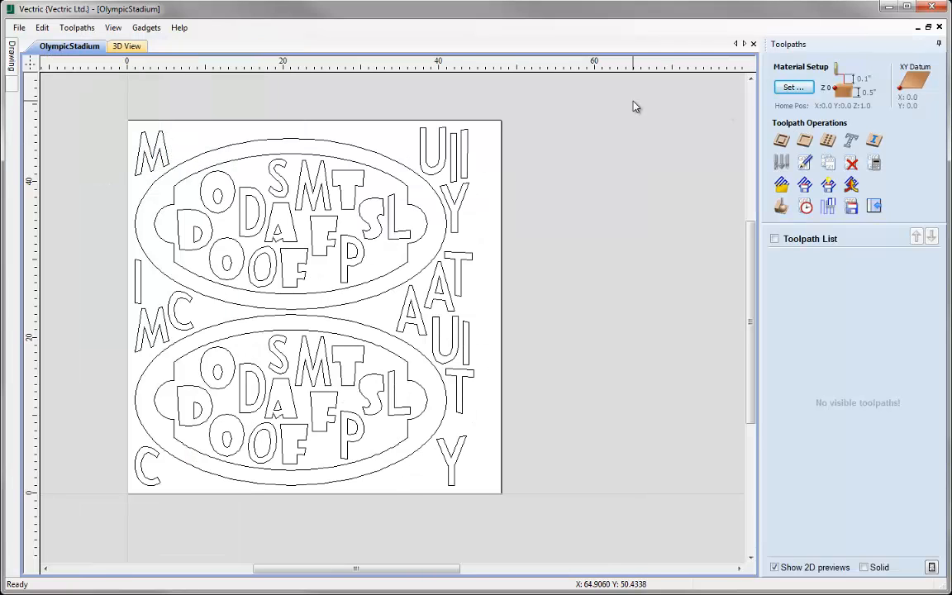
{"action": "left_click", "coordinate": [799, 89]}
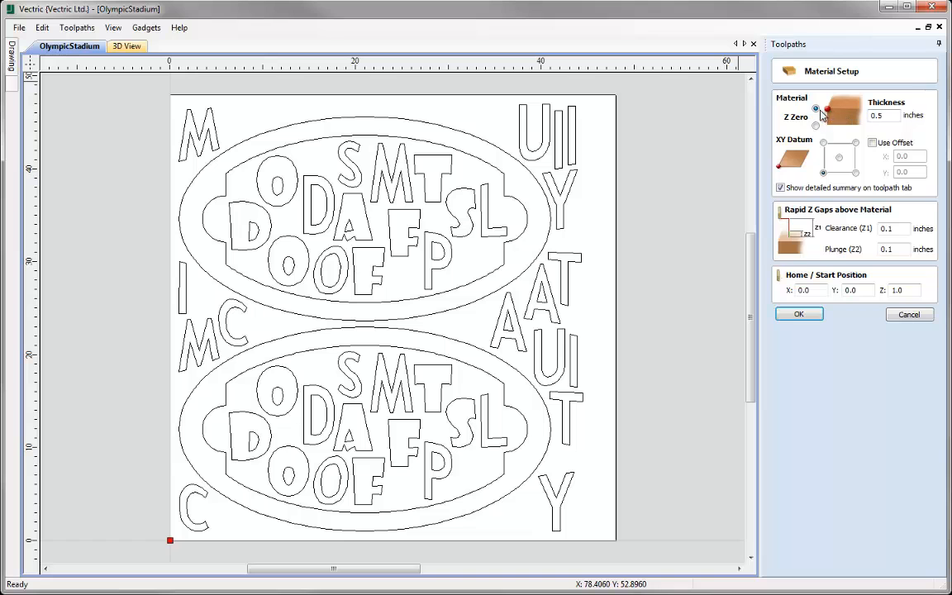
{"action": "left_click", "coordinate": [824, 174]}
{"action": "left_click", "coordinate": [800, 314]}
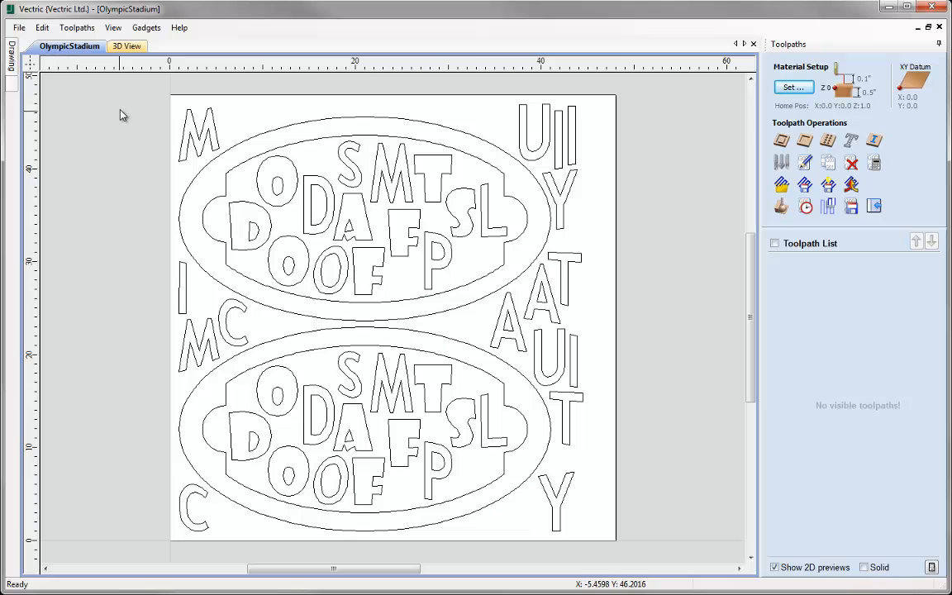
- Set up a 2D profile toolpath on all nested vectors with a 0.5 inch cut depth and the End Mill (0.25 inch)
{"action": "key", "text": "ctrl+a"}
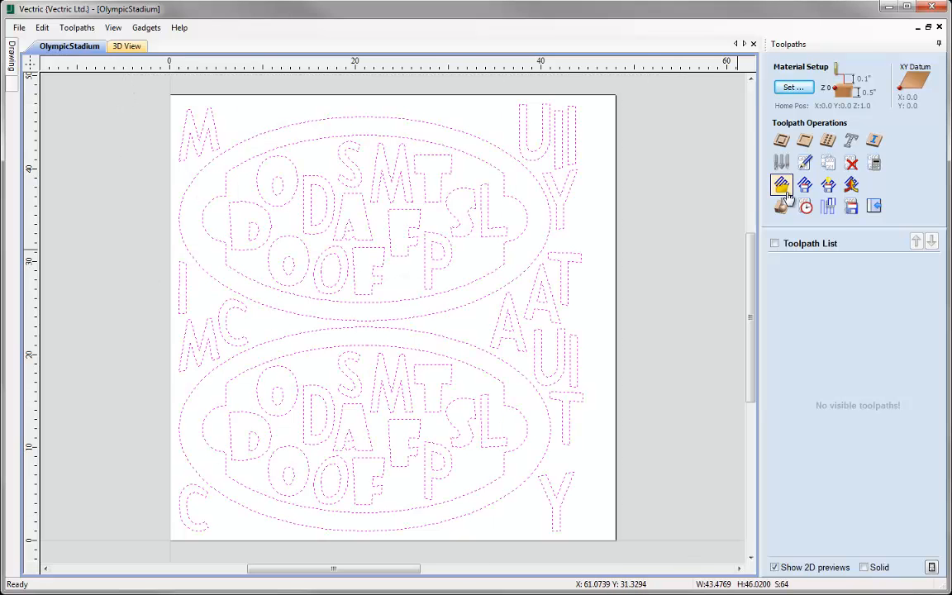
{"action": "left_click", "coordinate": [782, 141]}
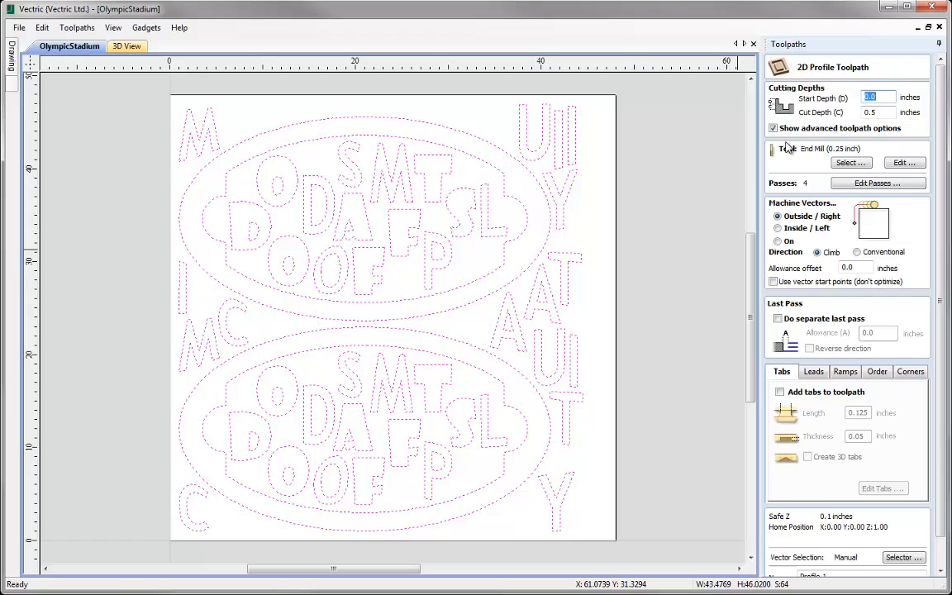
{"action": "left_click", "coordinate": [882, 114]}
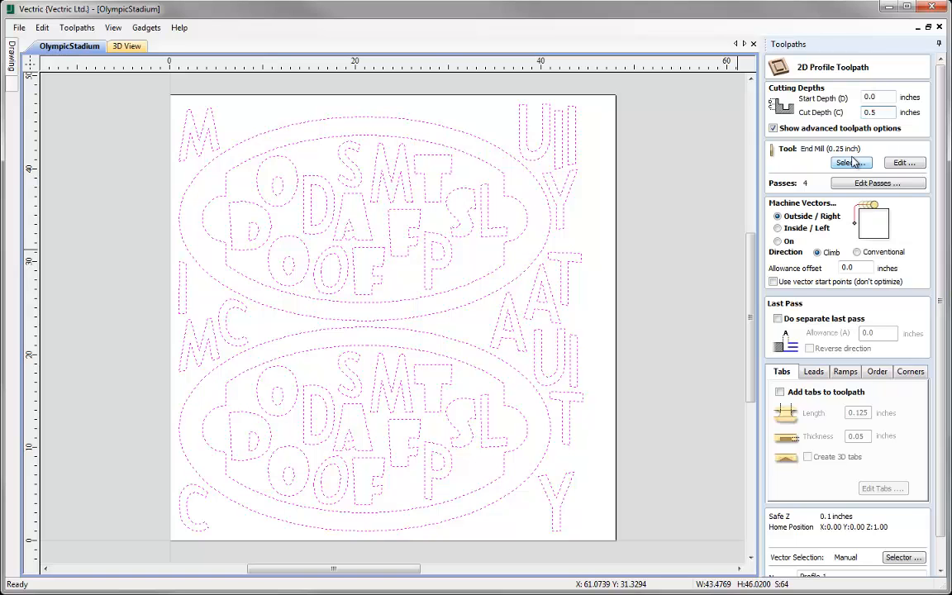
{"action": "left_click", "coordinate": [852, 162]}
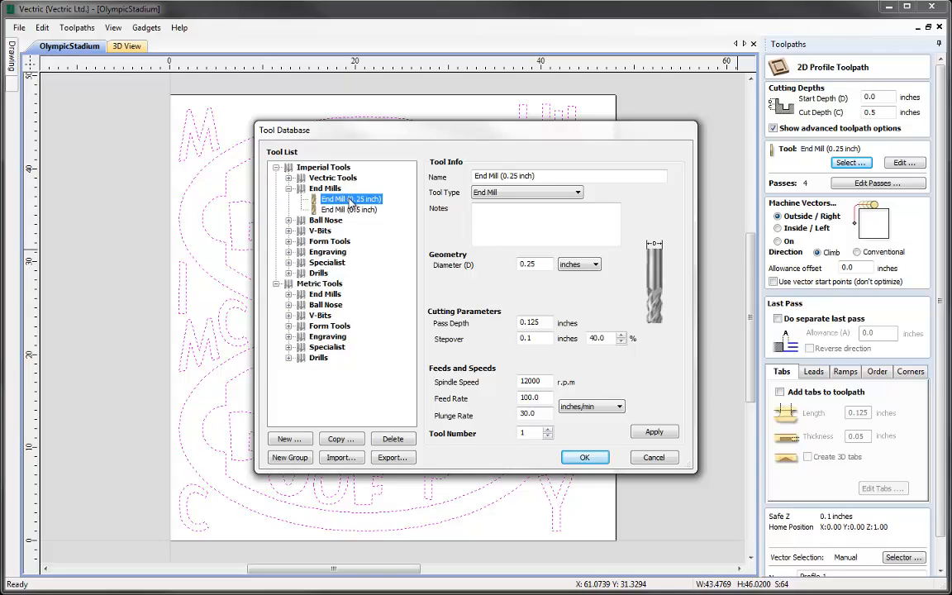
{"action": "left_click", "coordinate": [350, 201]}
{"action": "left_click", "coordinate": [579, 460]}
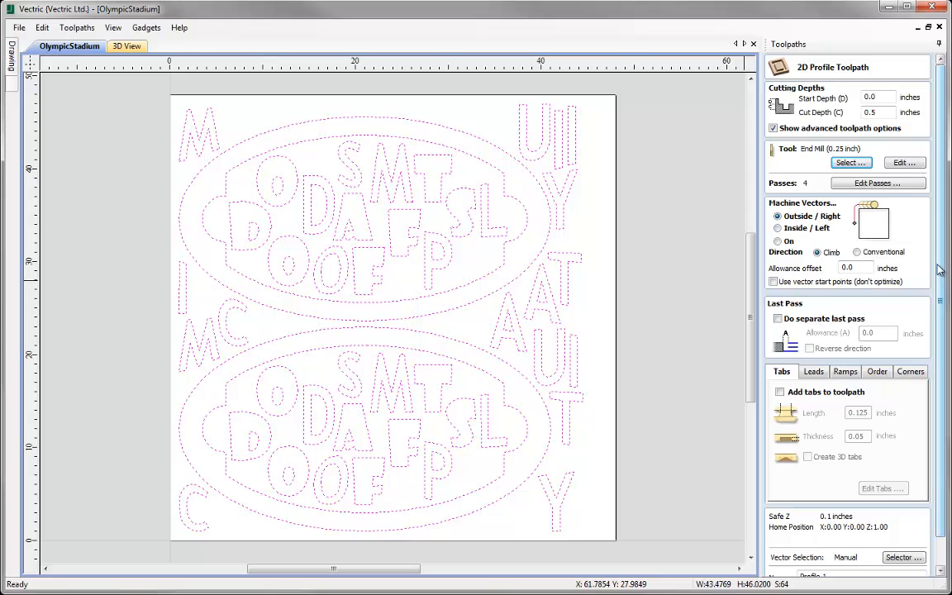
- Name the profile toolpath "Profile cutout" and calculate it
{"action": "scroll", "coordinate": [940, 333], "scroll_direction": "down", "scroll_amount": 2}
{"action": "left_click", "coordinate": [837, 546]}
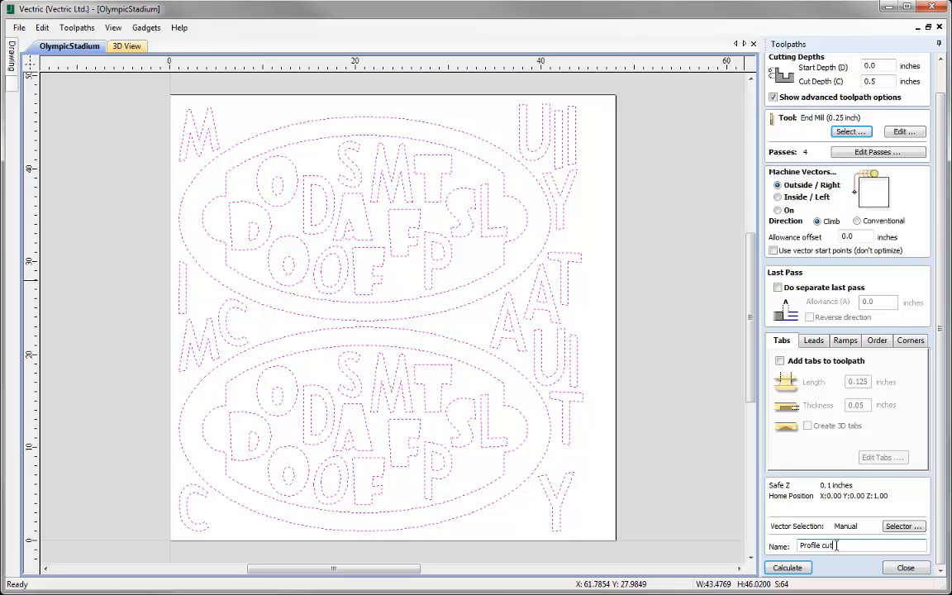
{"action": "type", "text": "cutout"}
{"action": "left_click", "coordinate": [787, 568]}
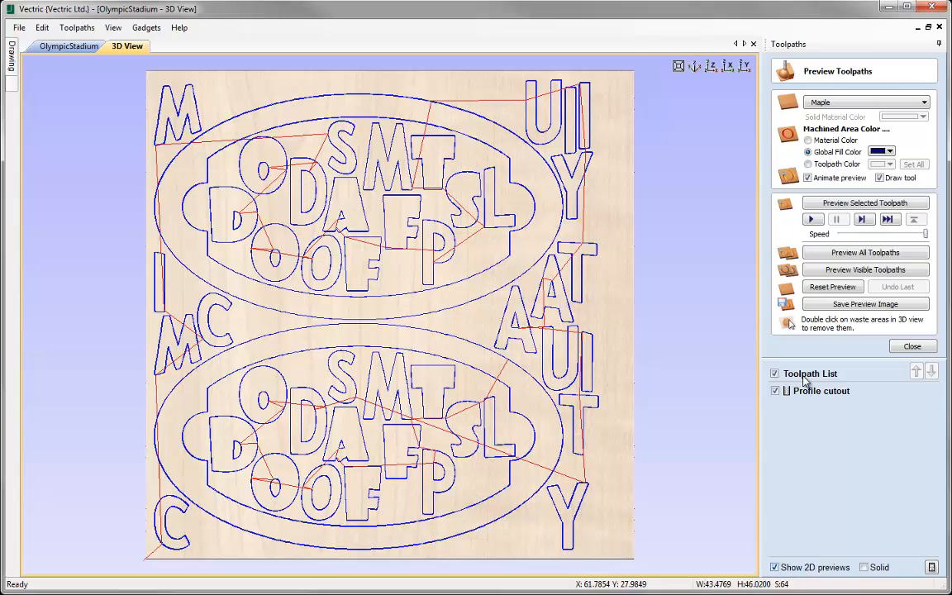
- Simulate the Profile cutout toolpath and remove the waste around the parts, inside both frames and inside the upper letters
{"action": "left_click", "coordinate": [846, 206]}
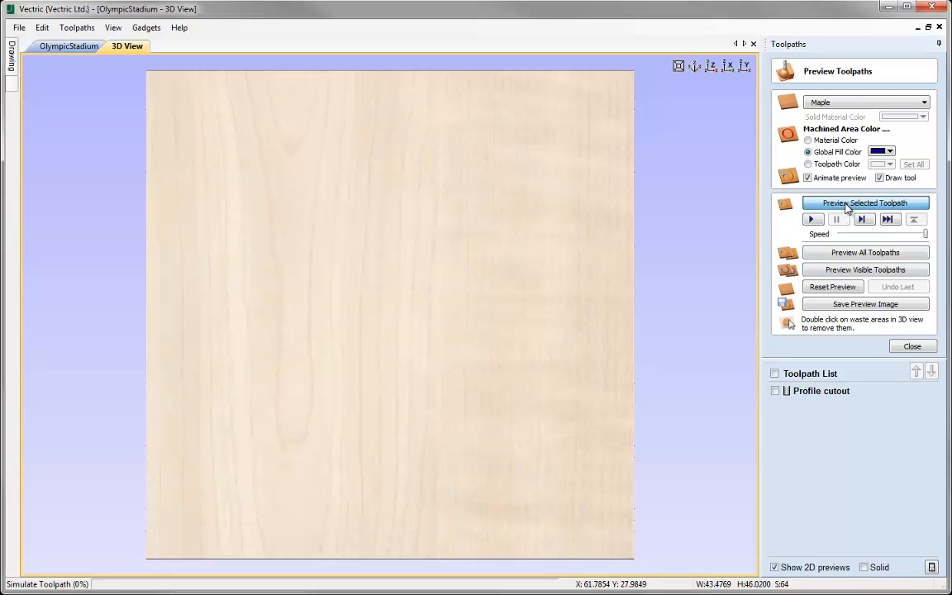
{"action": "double_click", "coordinate": [620, 216]}
{"action": "double_click", "coordinate": [467, 248]}
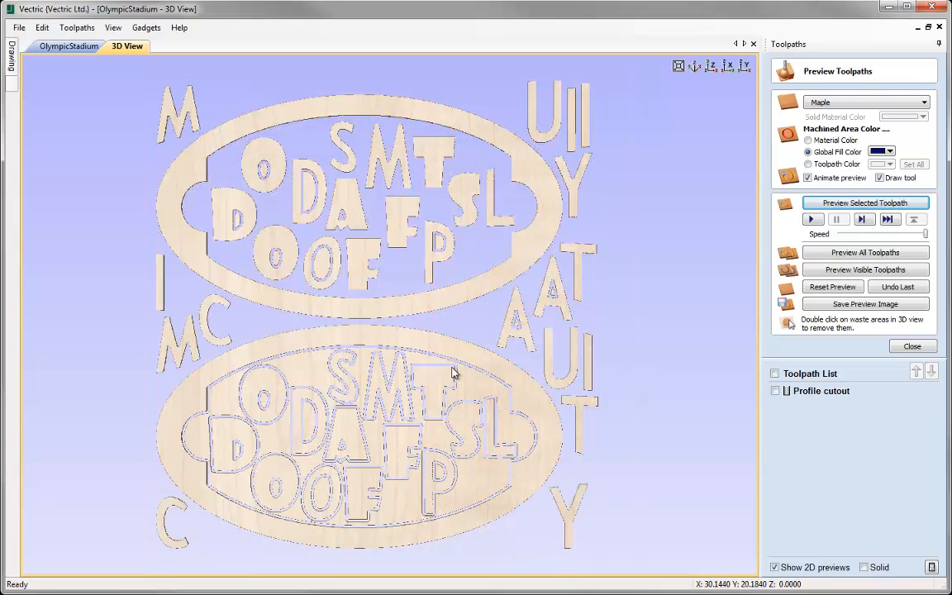
{"action": "double_click", "coordinate": [422, 352]}
{"action": "double_click", "coordinate": [310, 192]}
{"action": "double_click", "coordinate": [325, 265]}
{"action": "double_click", "coordinate": [277, 257]}
{"action": "double_click", "coordinate": [238, 218]}
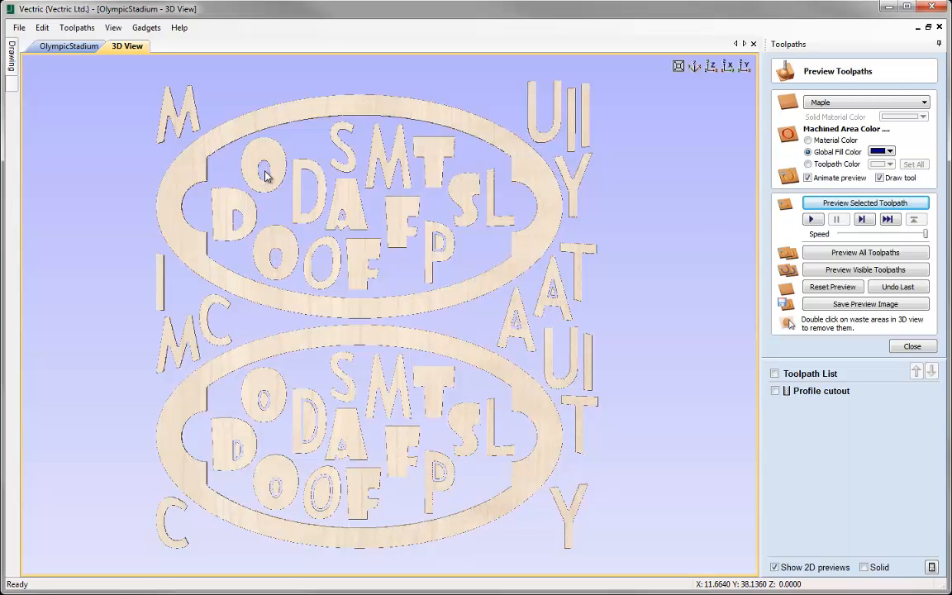
{"action": "double_click", "coordinate": [266, 175]}
- Show the Profile cutout toolpath and examine its cutting paths around the letters and frames in the 2D view
{"action": "left_click", "coordinate": [777, 392]}
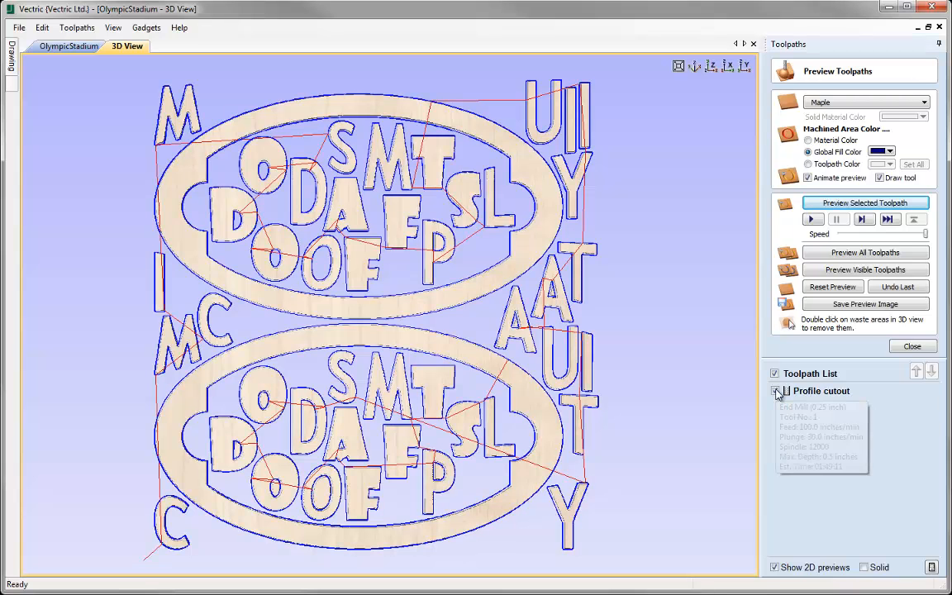
{"action": "left_click", "coordinate": [65, 48]}
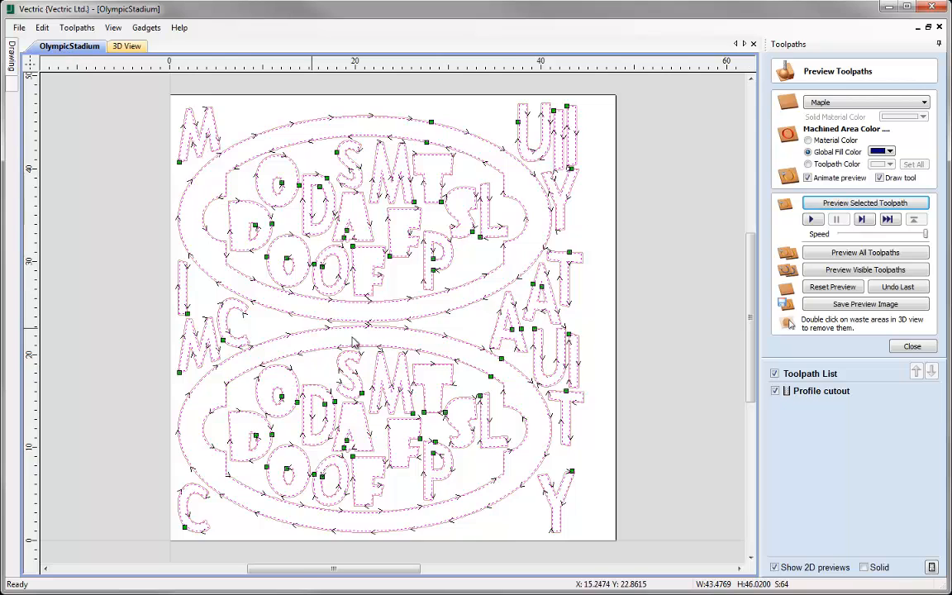
{"action": "scroll", "coordinate": [370, 353], "scroll_direction": "up", "scroll_amount": 3}
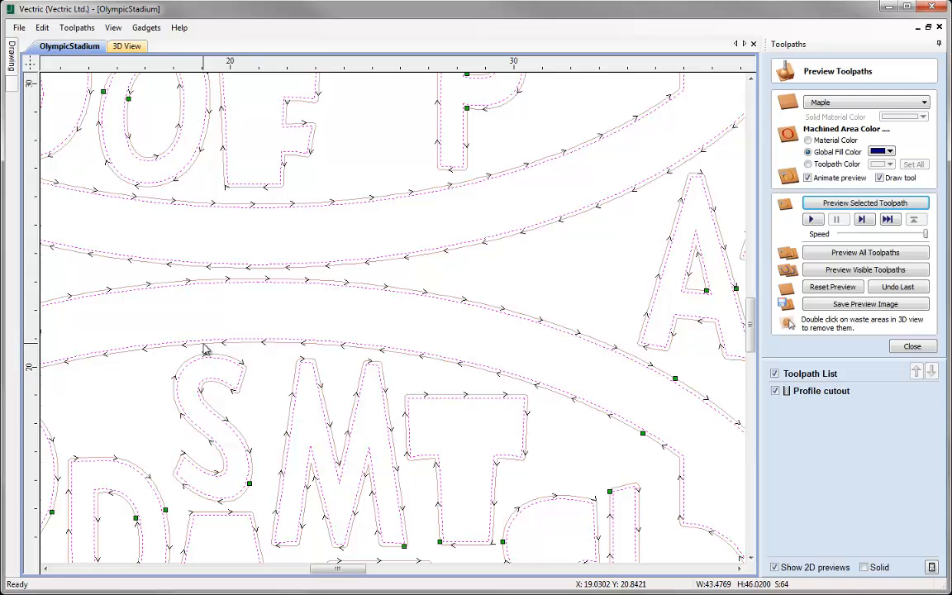
{"action": "scroll", "coordinate": [241, 359], "scroll_direction": "down", "scroll_amount": 2}
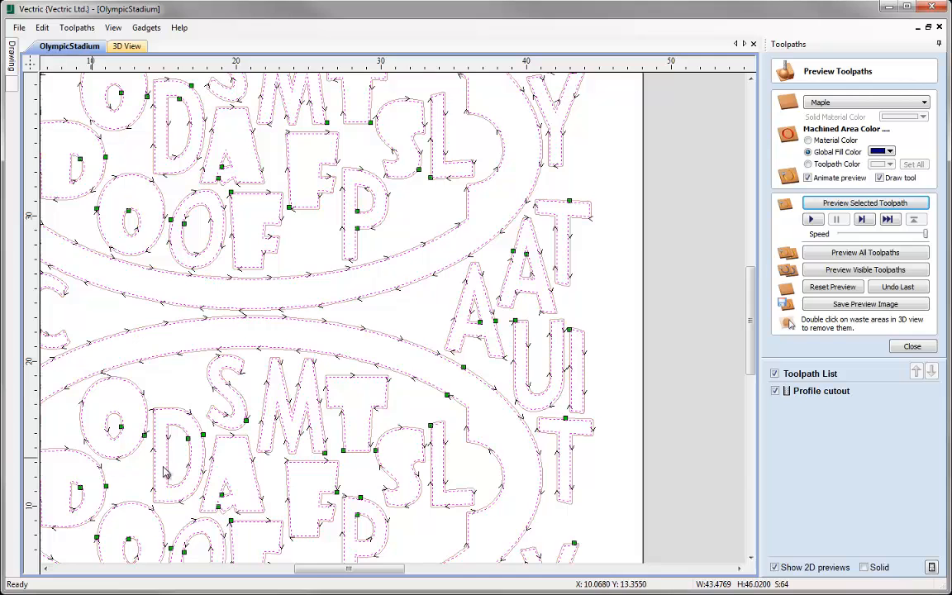
{"action": "scroll", "coordinate": [443, 474], "scroll_direction": "up", "scroll_amount": 2}
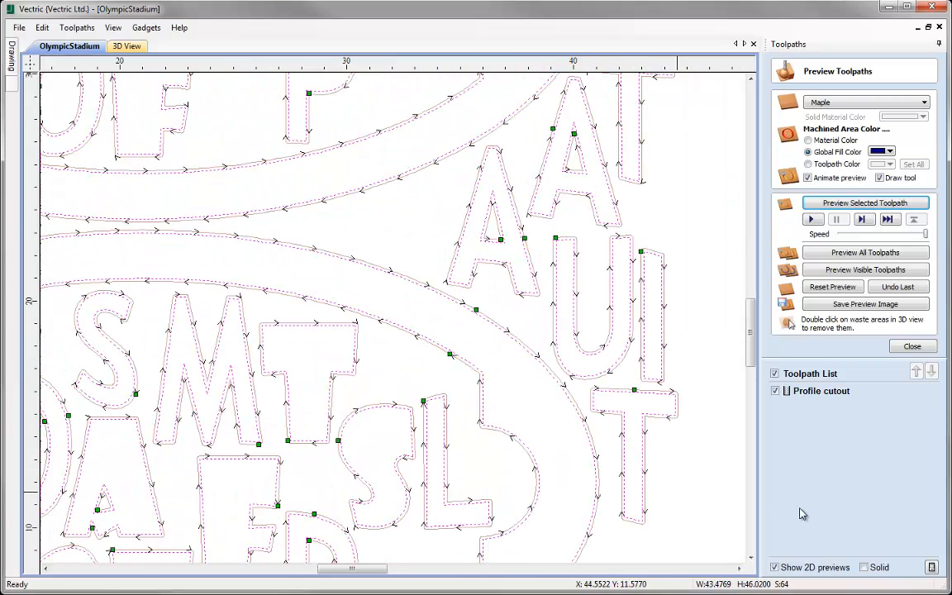
- Display the 2D toolpath previews as solid and examine the gap between the cuts of the two oval frames
{"action": "left_click", "coordinate": [865, 568]}
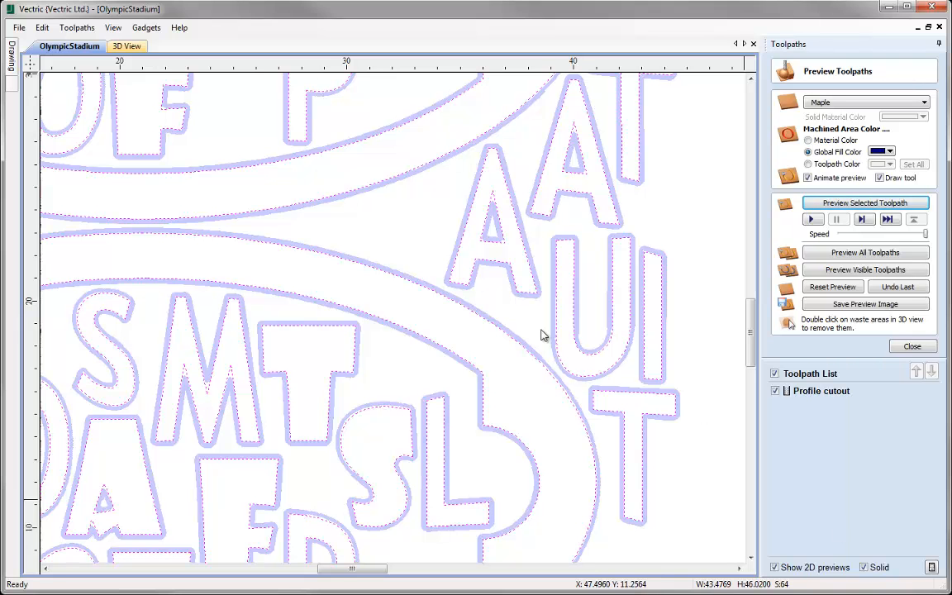
{"action": "middle_click_drag", "start_coordinate": [148, 255], "coordinate": [329, 281]}
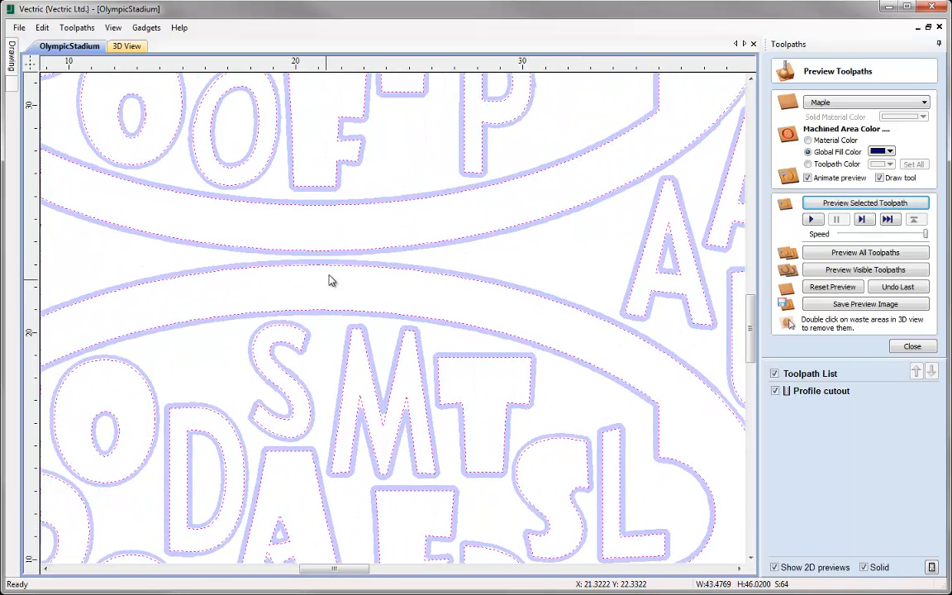
{"action": "scroll", "coordinate": [330, 269], "scroll_direction": "up", "scroll_amount": 5}
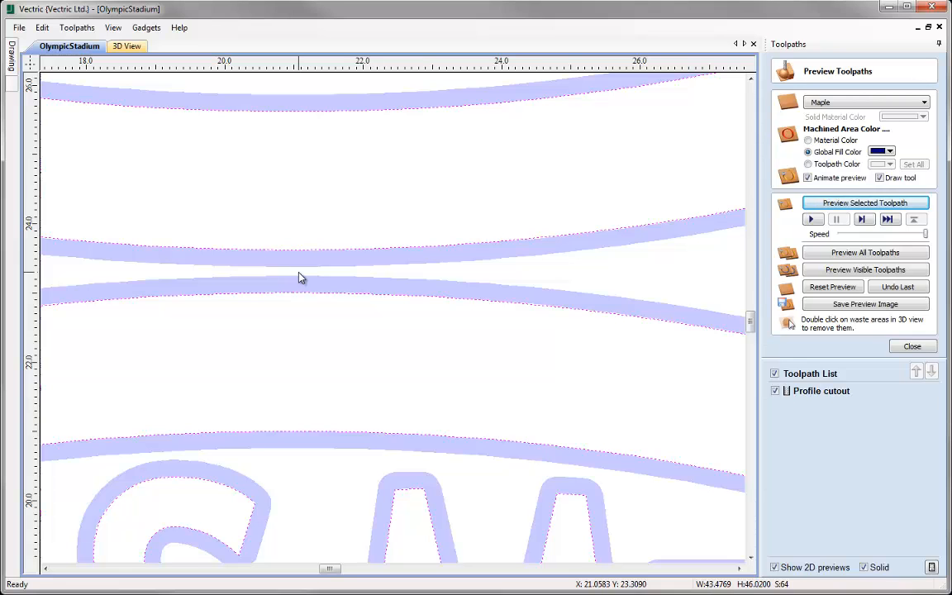
{"action": "scroll", "coordinate": [301, 278], "scroll_direction": "down", "scroll_amount": 8}
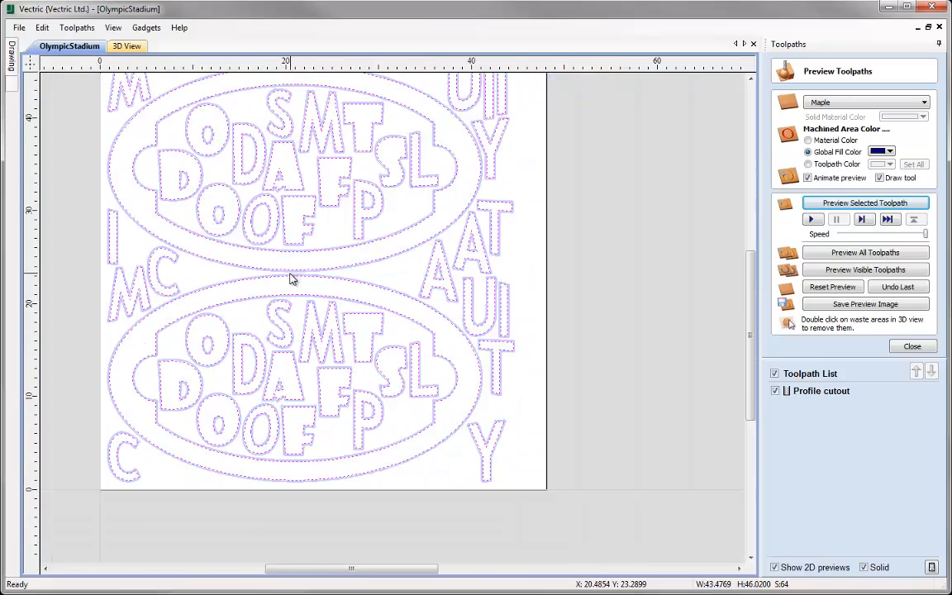
{"action": "mouse_move", "coordinate": [288, 279]}
{"action": "middle_mouse_down"}
{"action": "mouse_move", "coordinate": [308, 325]}
{"action": "mouse_move", "coordinate": [318, 320]}
{"action": "middle_mouse_up"}
{"action": "scroll", "coordinate": [318, 320], "scroll_direction": "up", "scroll_amount": 8}
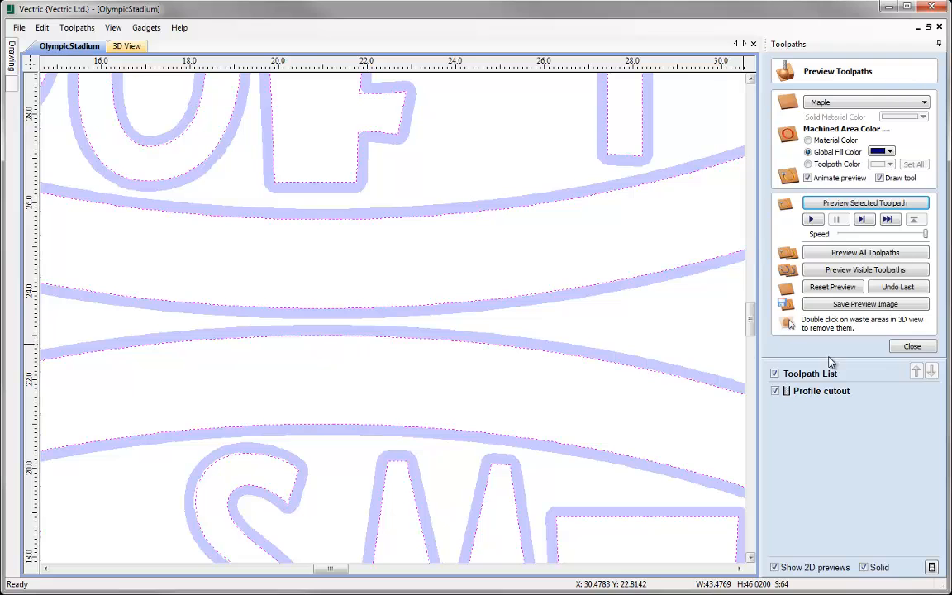
- Leave the toolpath preview, return to the drawing tools and close the OlympicStadium file without saving its changes
{"action": "left_click", "coordinate": [913, 346]}
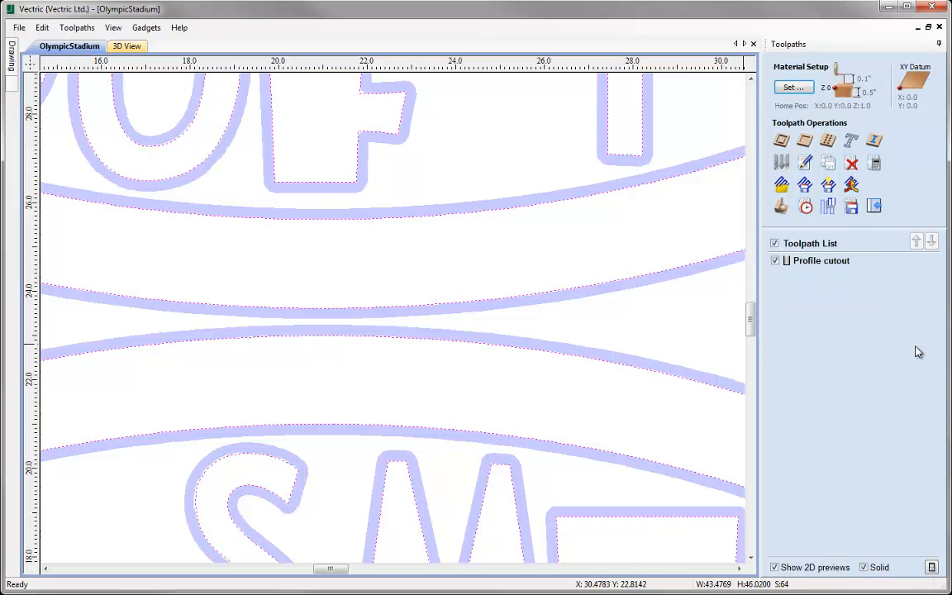
{"action": "left_click", "coordinate": [874, 206]}
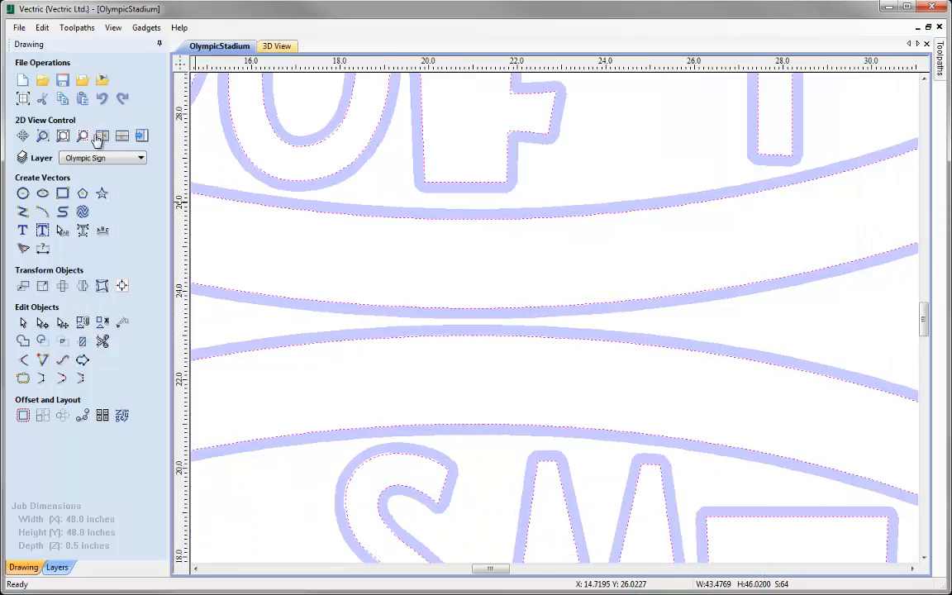
{"action": "left_click", "coordinate": [19, 28]}
{"action": "left_click", "coordinate": [41, 72]}
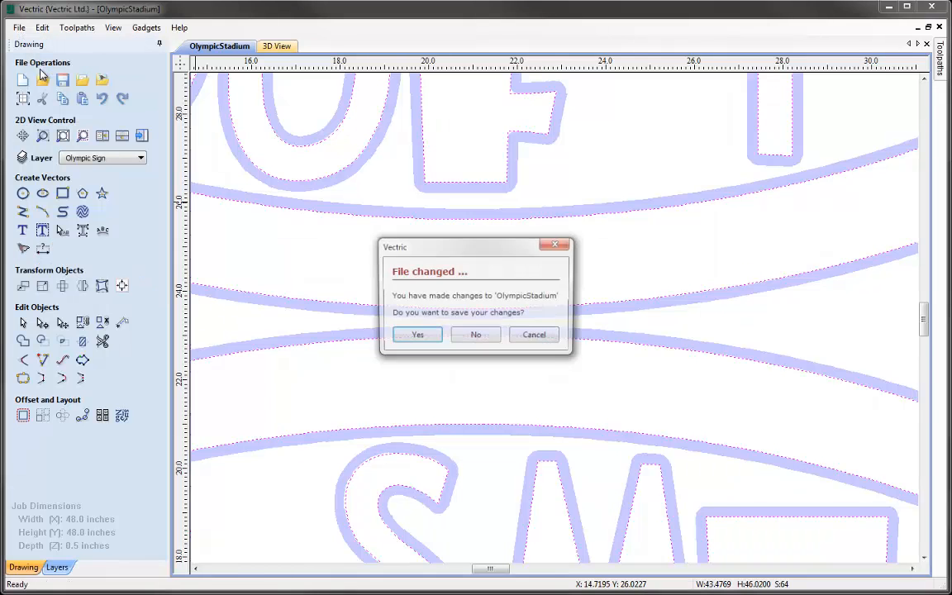
{"action": "left_click", "coordinate": [479, 337]}
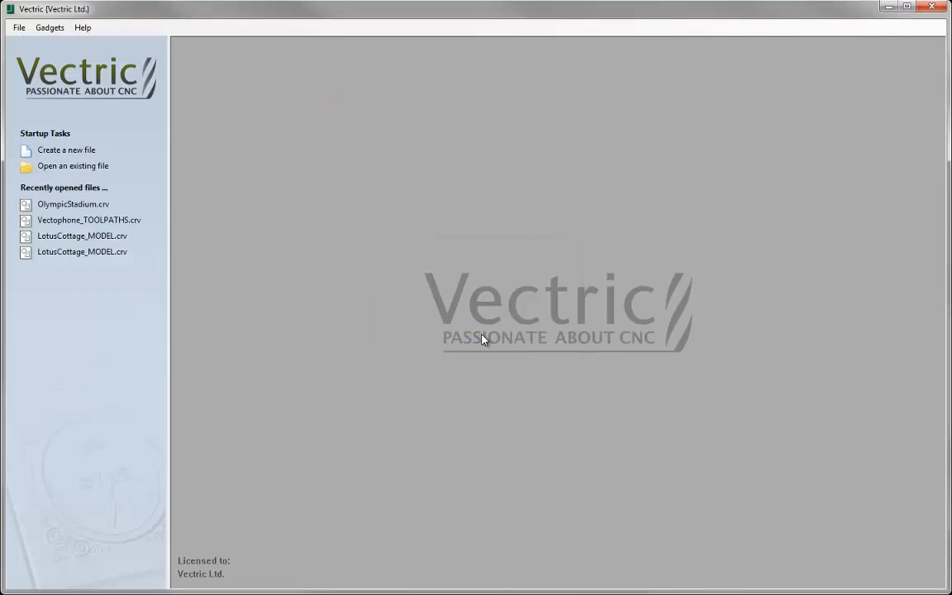
- Open the existing file NestingExample.crv from the NesetingGuide_FILES folder
{"action": "left_click", "coordinate": [73, 170]}
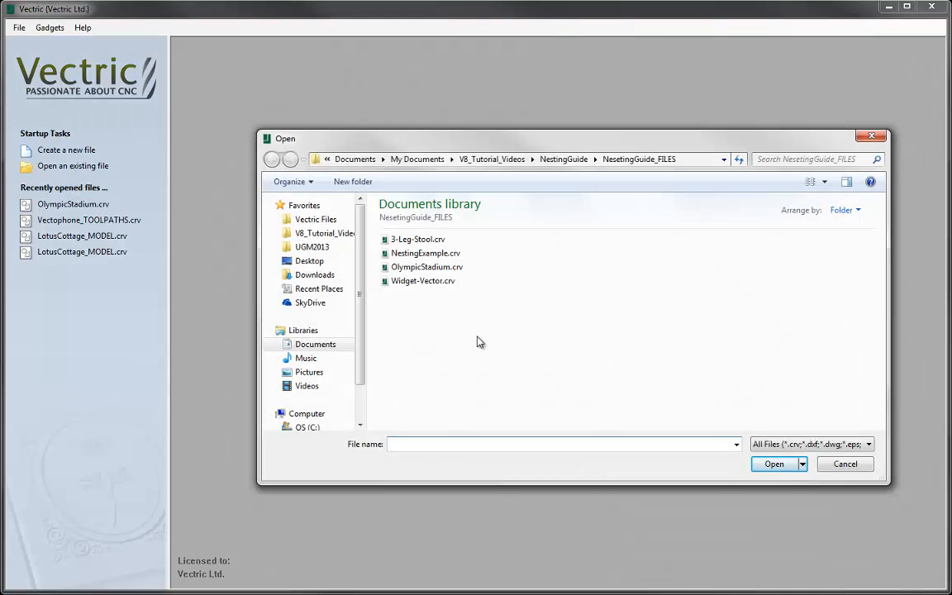
{"action": "left_click", "coordinate": [447, 257]}
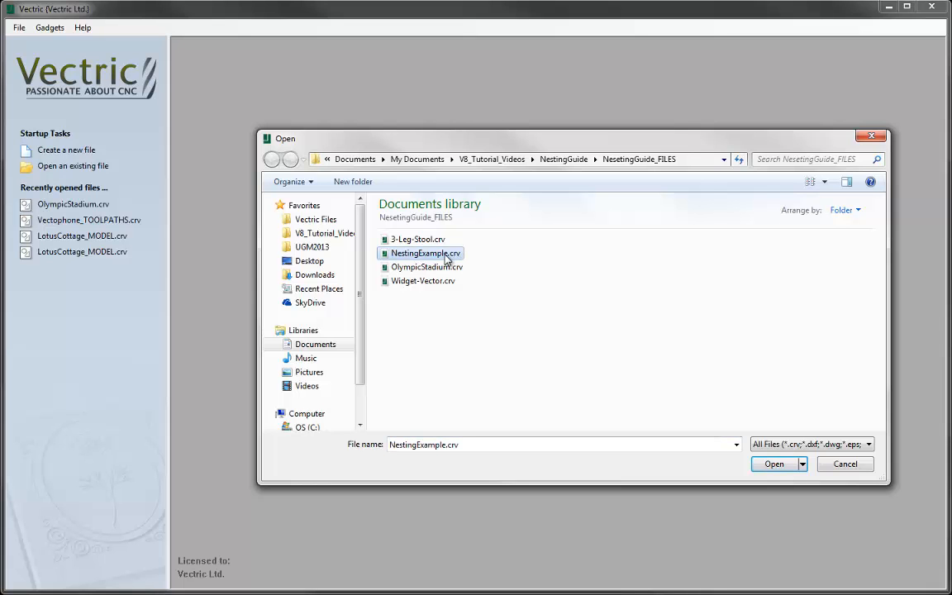
{"action": "left_click", "coordinate": [759, 465]}
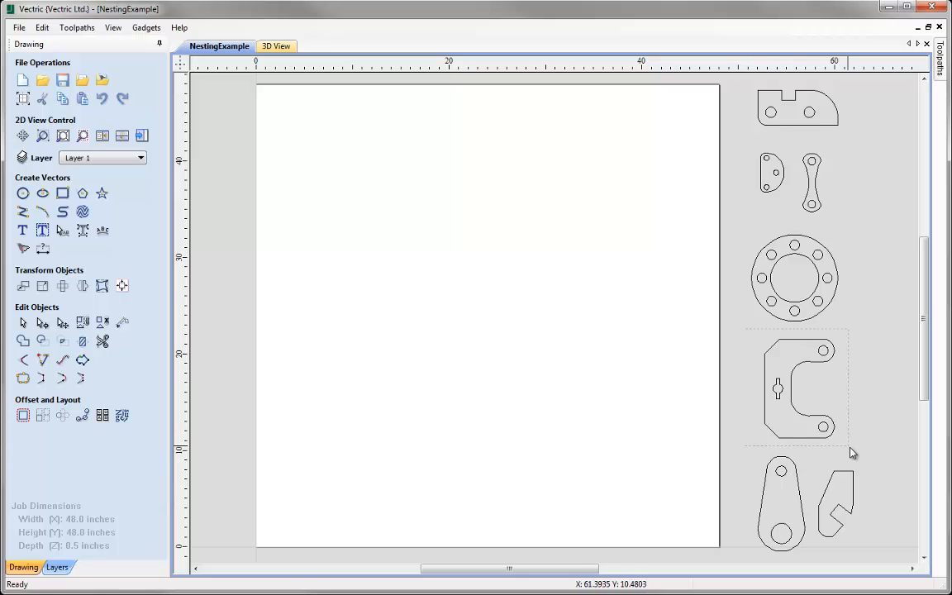
- Preview a nest of 25 copies of the C-shaped bracket with its holes, without allowing parts inside other parts
{"action": "left_click", "coordinate": [855, 451]}
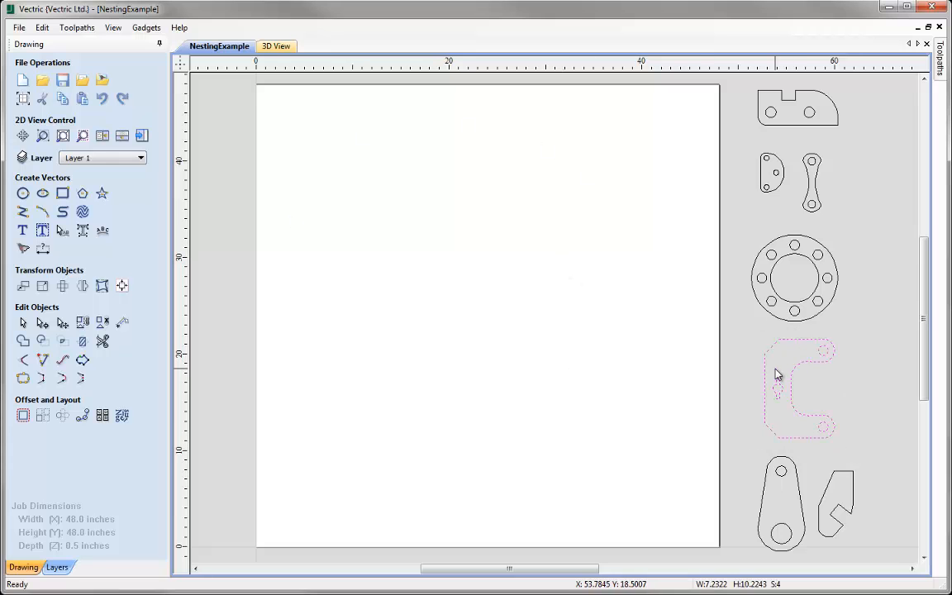
{"action": "left_click", "coordinate": [122, 417]}
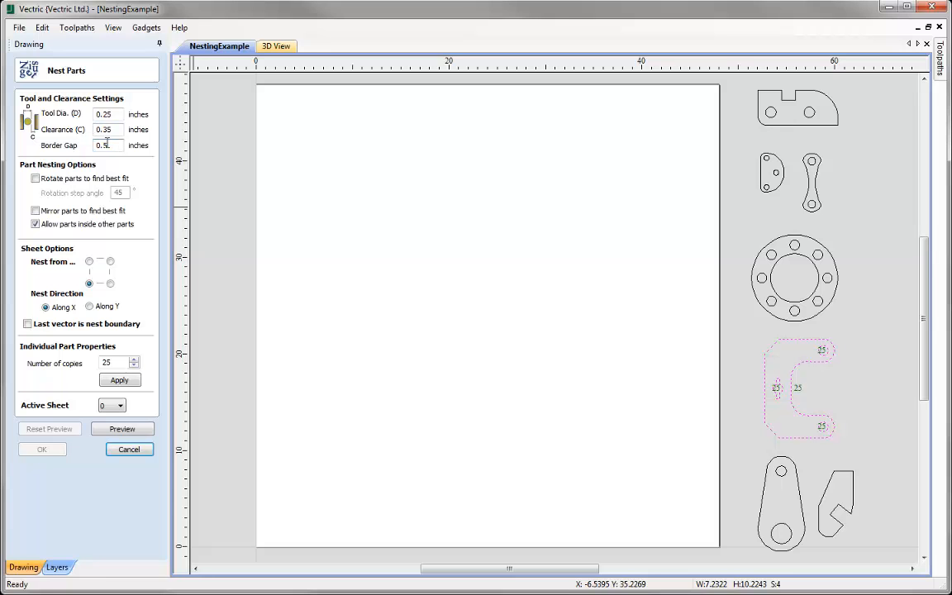
{"action": "left_click", "coordinate": [35, 224]}
{"action": "left_click", "coordinate": [35, 224]}
{"action": "left_click", "coordinate": [34, 225]}
{"action": "left_click", "coordinate": [121, 382]}
{"action": "left_click", "coordinate": [122, 429]}
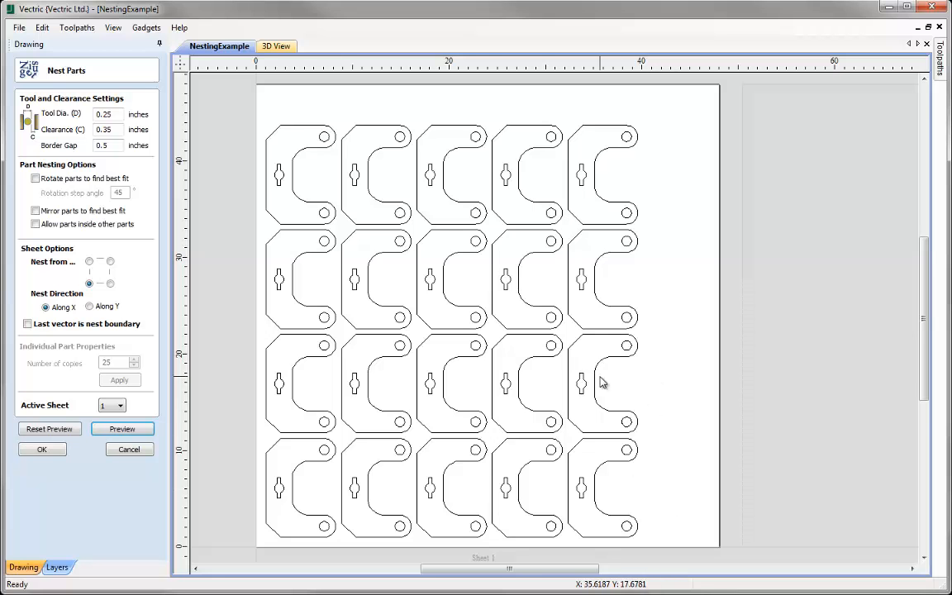
- Examine the overflow brackets on Sheet 2 of the nesting preview and make Sheet 1 active again
{"action": "scroll", "coordinate": [652, 276], "scroll_direction": "down", "scroll_amount": 6}
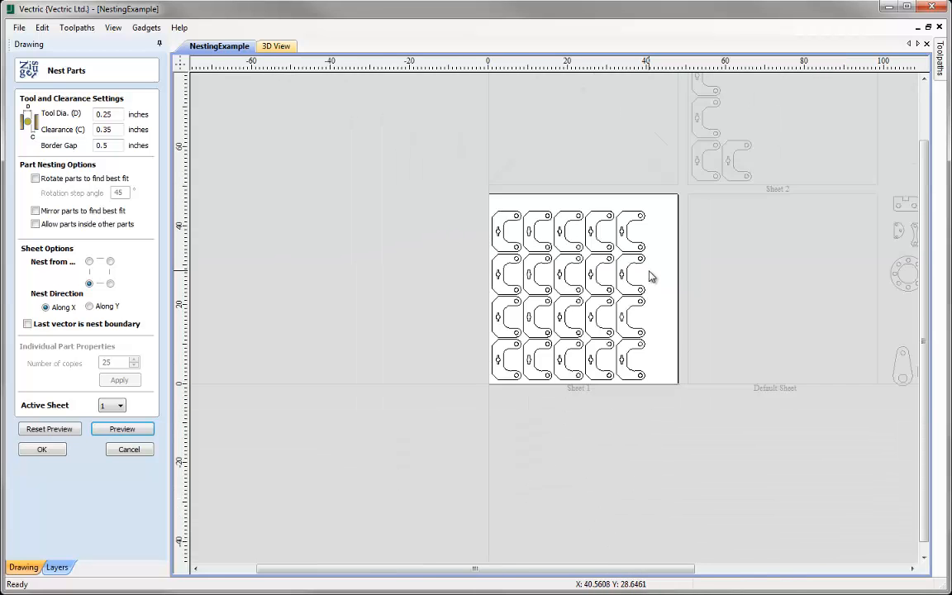
{"action": "middle_click_drag", "start_coordinate": [558, 332], "coordinate": [477, 353]}
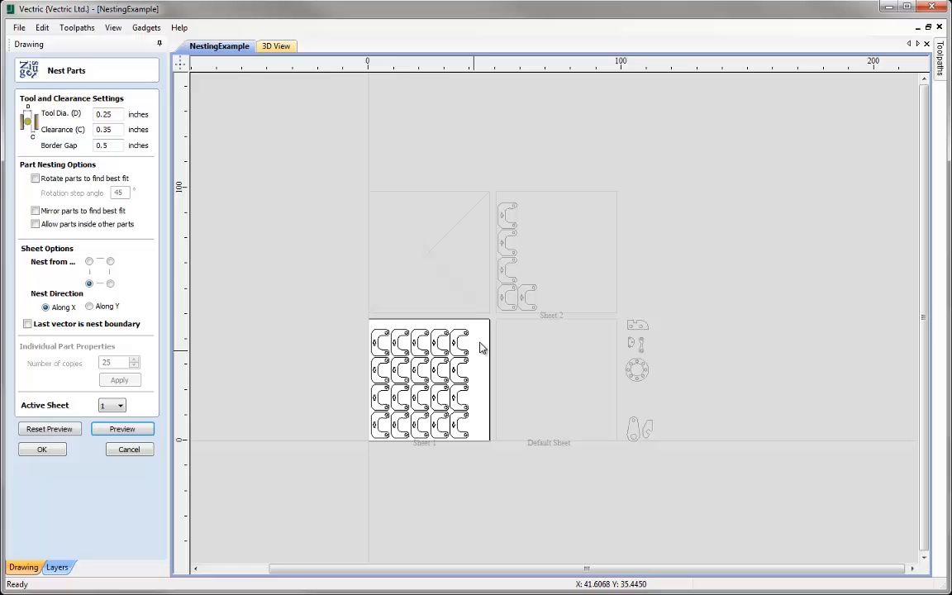
{"action": "left_click", "coordinate": [567, 260]}
{"action": "scroll", "coordinate": [459, 360], "scroll_direction": "up", "scroll_amount": 4}
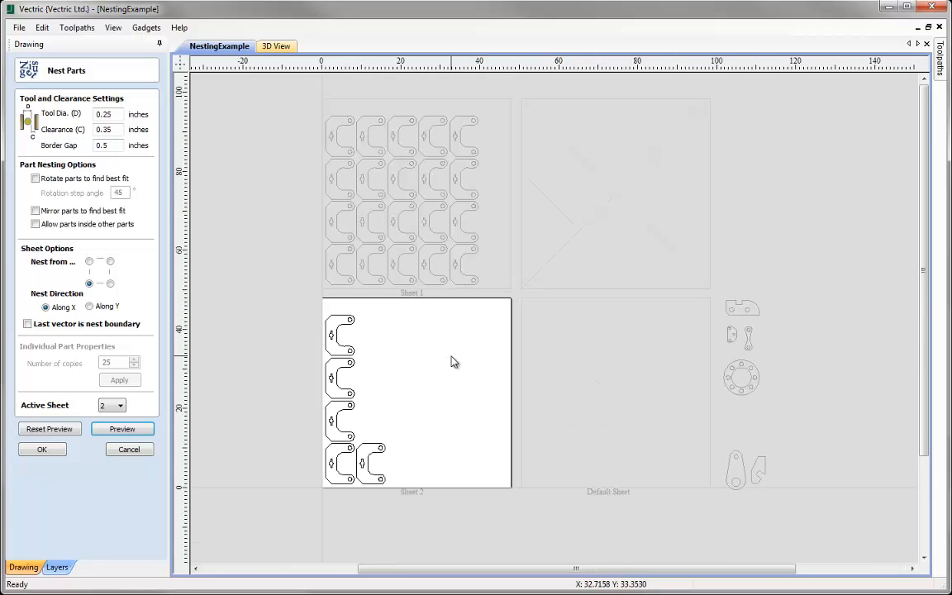
{"action": "middle_click_drag", "start_coordinate": [453, 367], "coordinate": [518, 323]}
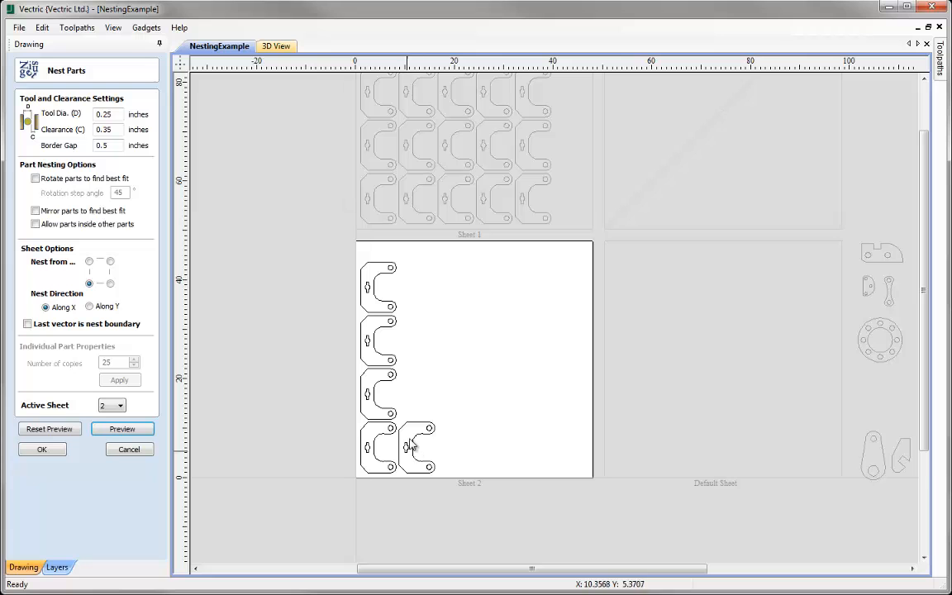
{"action": "left_click", "coordinate": [558, 208]}
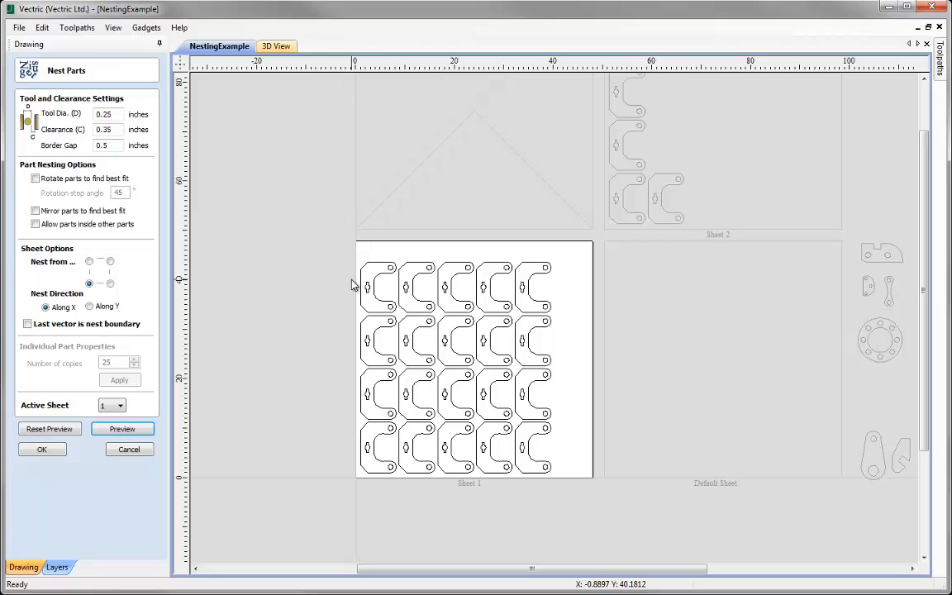
- Reset the preview and nest the 25 bracket copies again with mirroring allowed, examining both sheets
{"action": "left_click", "coordinate": [52, 431]}
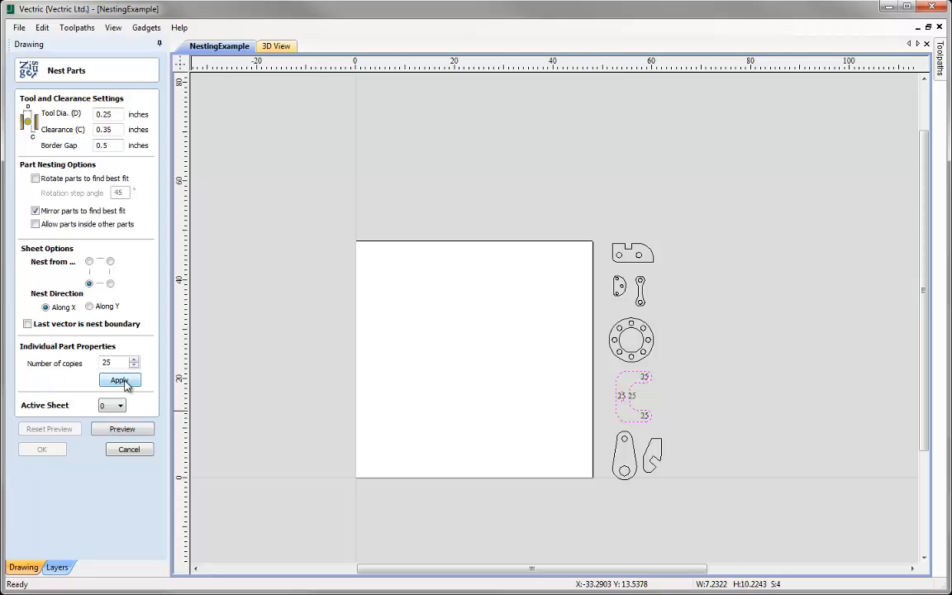
{"action": "left_click", "coordinate": [123, 431]}
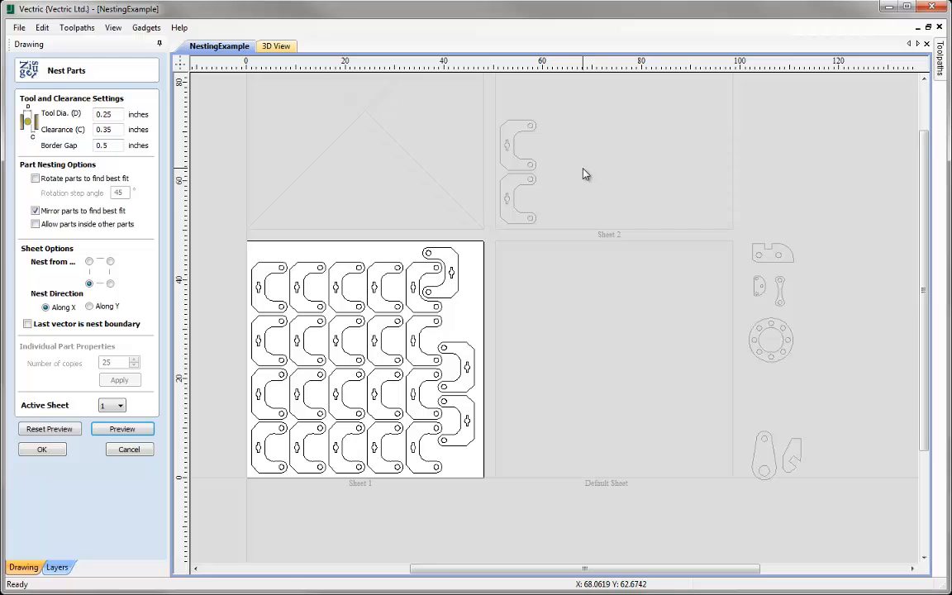
{"action": "middle_click_drag", "start_coordinate": [584, 174], "coordinate": [521, 260]}
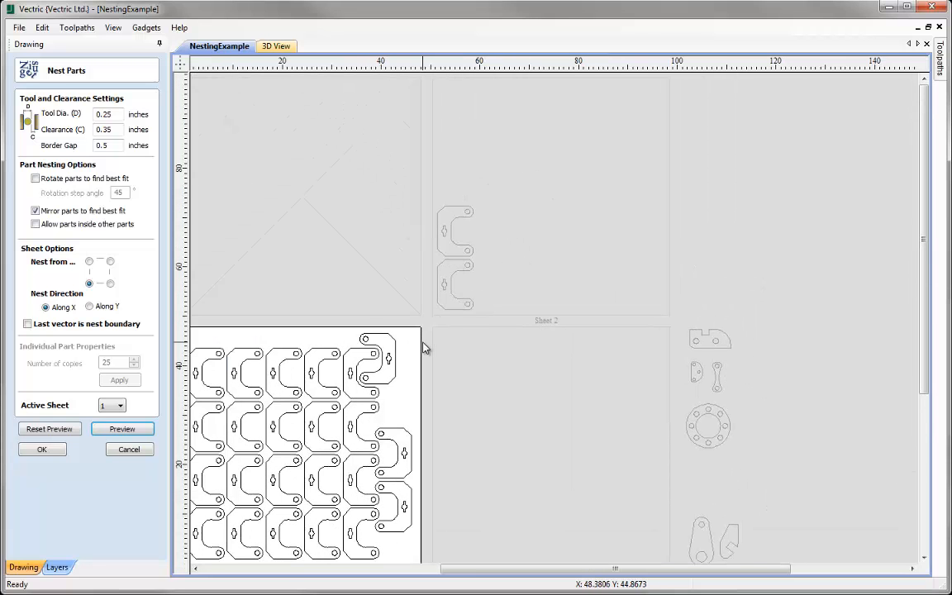
{"action": "middle_click_drag", "start_coordinate": [423, 346], "coordinate": [473, 309]}
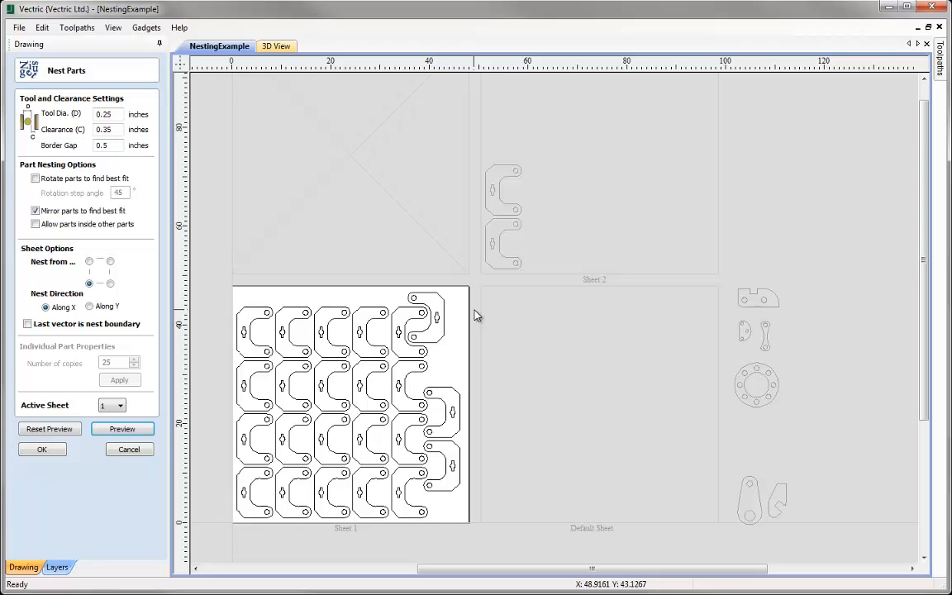
- Turn mirroring off, allow rotation in 45° steps and preview the nest of the 25 brackets again
{"action": "left_click", "coordinate": [36, 224]}
{"action": "left_click", "coordinate": [35, 212]}
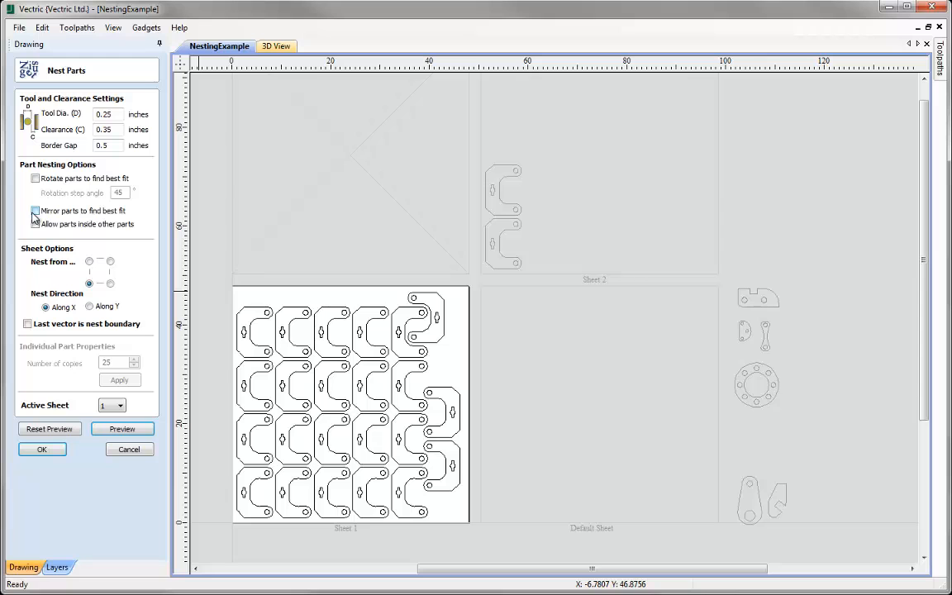
{"action": "left_click", "coordinate": [35, 178]}
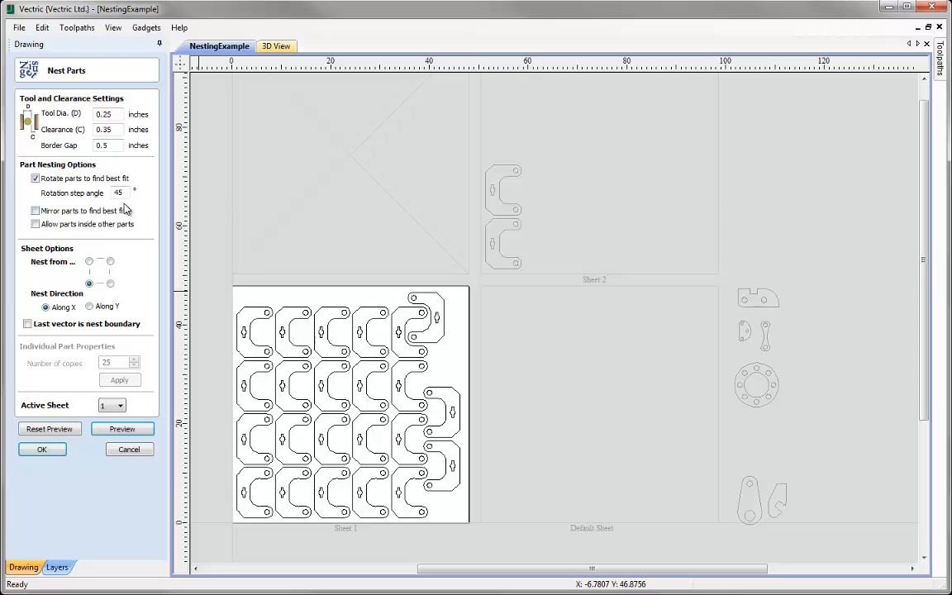
{"action": "left_click", "coordinate": [68, 431]}
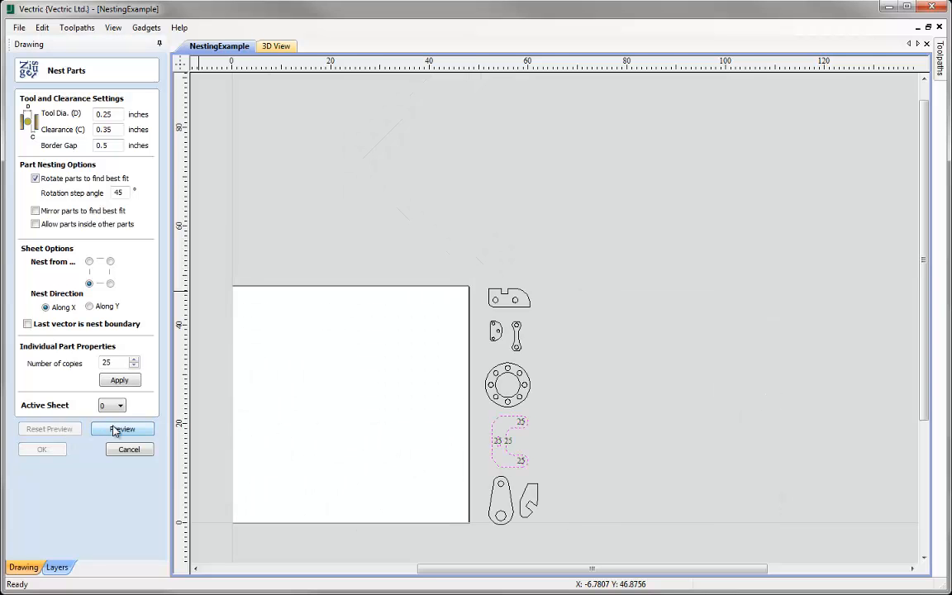
{"action": "left_click", "coordinate": [116, 430]}
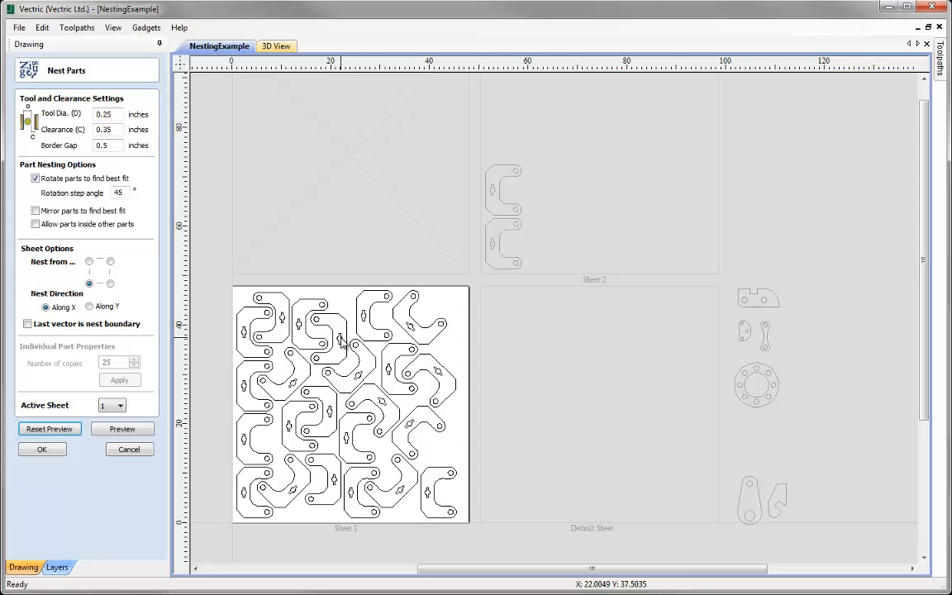
{"action": "middle_click_drag", "start_coordinate": [539, 228], "coordinate": [569, 239]}
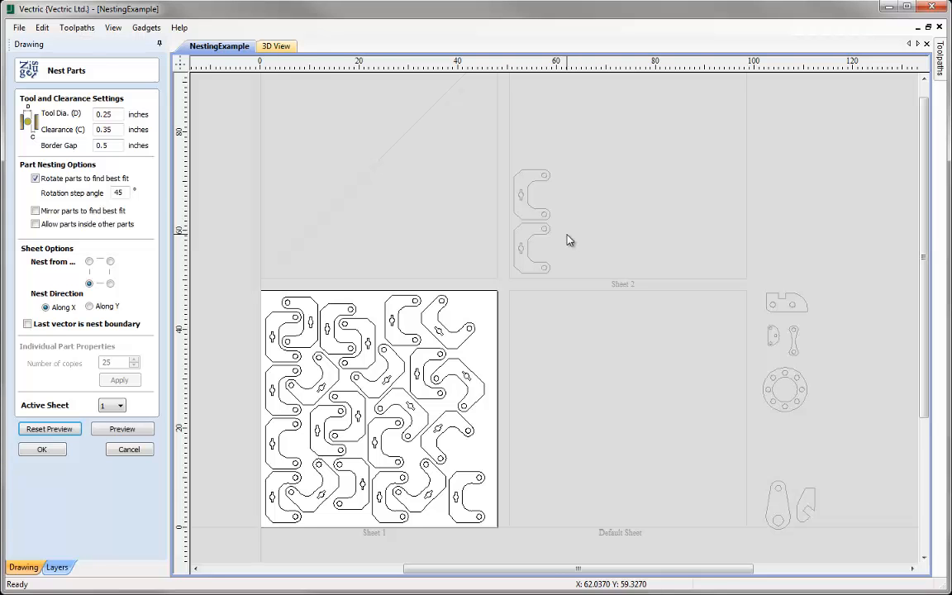
- Set the rotation step angle to 1° and regenerate the nesting preview of the 25 brackets
{"action": "double_click", "coordinate": [122, 191]}
{"action": "type", "text": "1"}
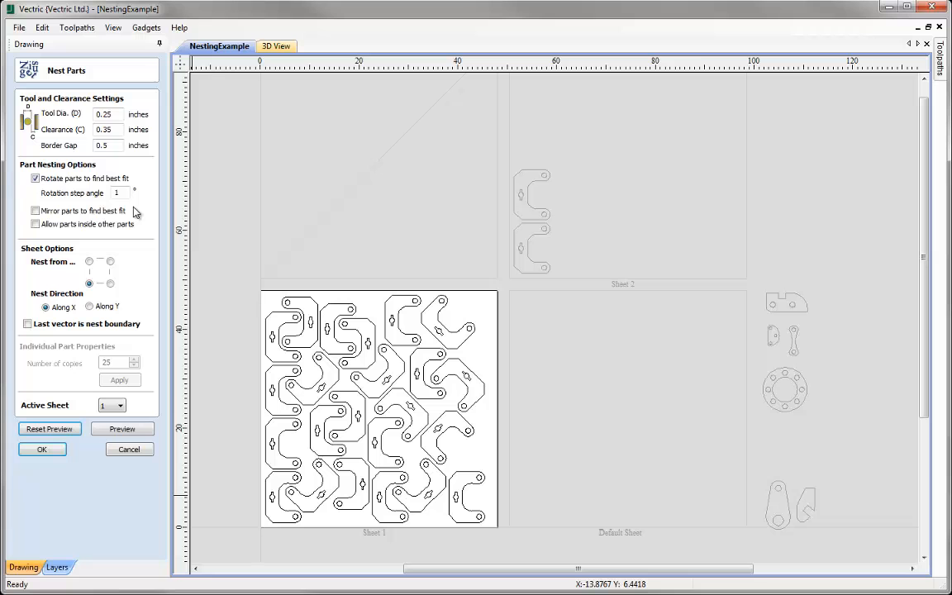
{"action": "left_click", "coordinate": [59, 429]}
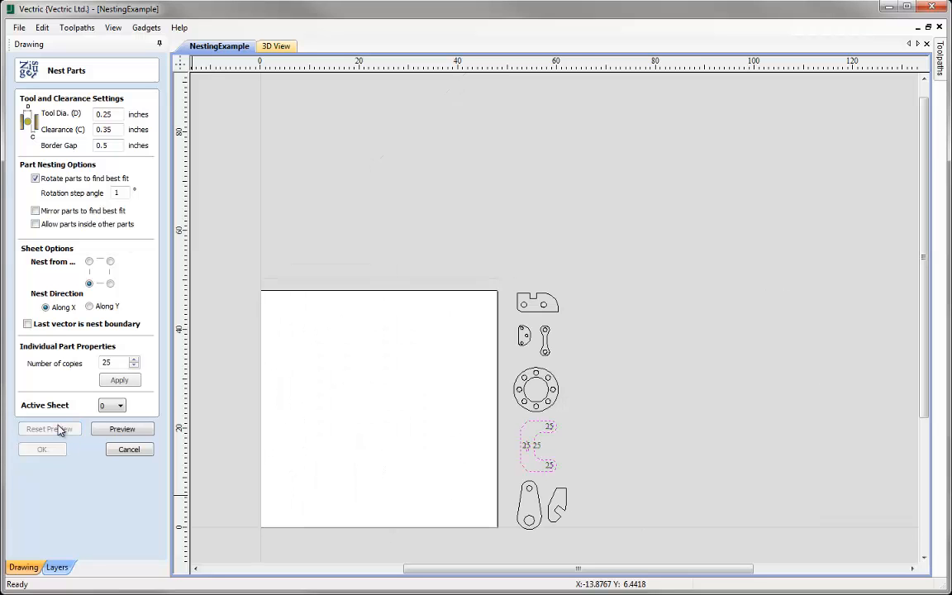
{"action": "left_click", "coordinate": [106, 430]}
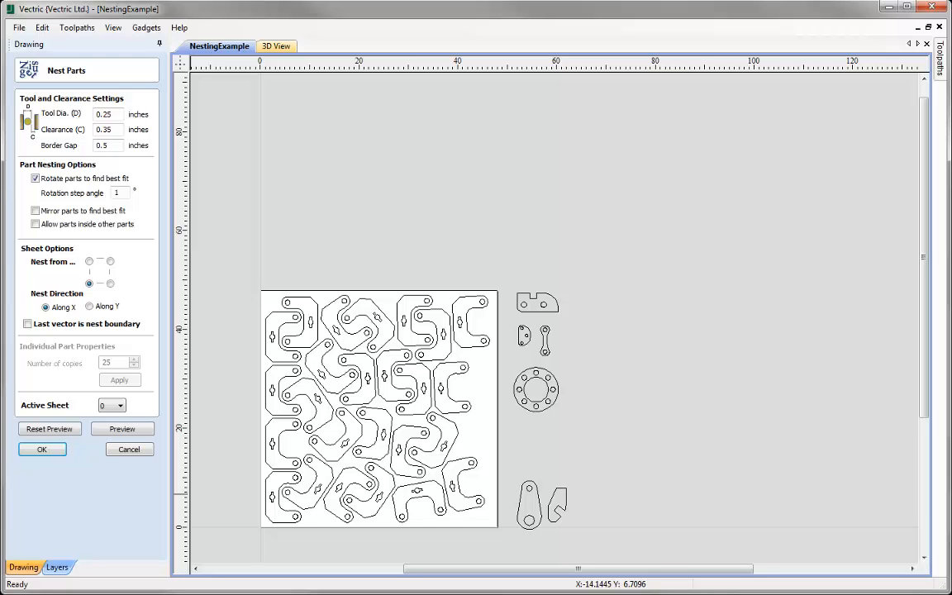
- Reset the bracket nest, leave the nesting tool without applying it and deselect the C-shaped bracket
{"action": "left_click", "coordinate": [42, 432]}
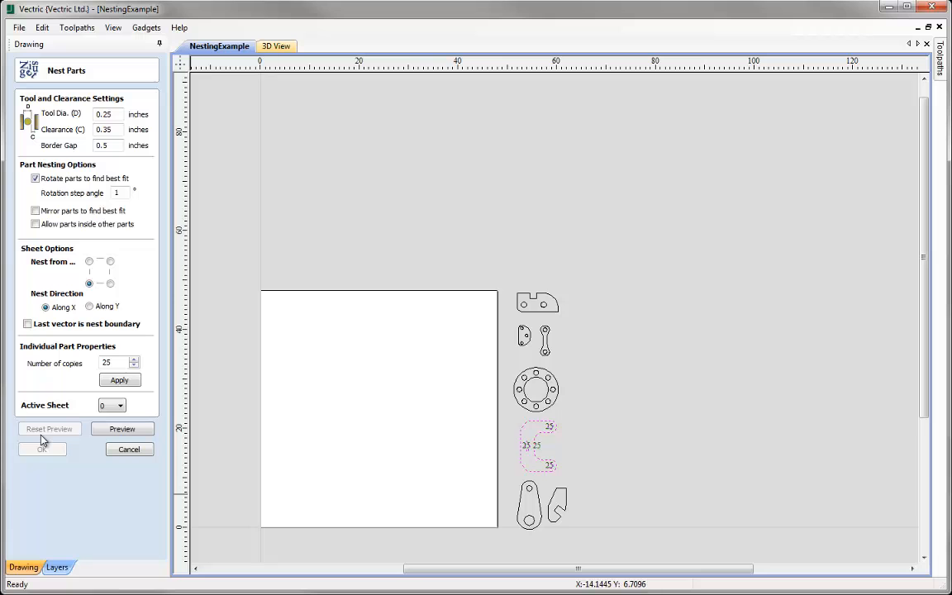
{"action": "left_click", "coordinate": [129, 450]}
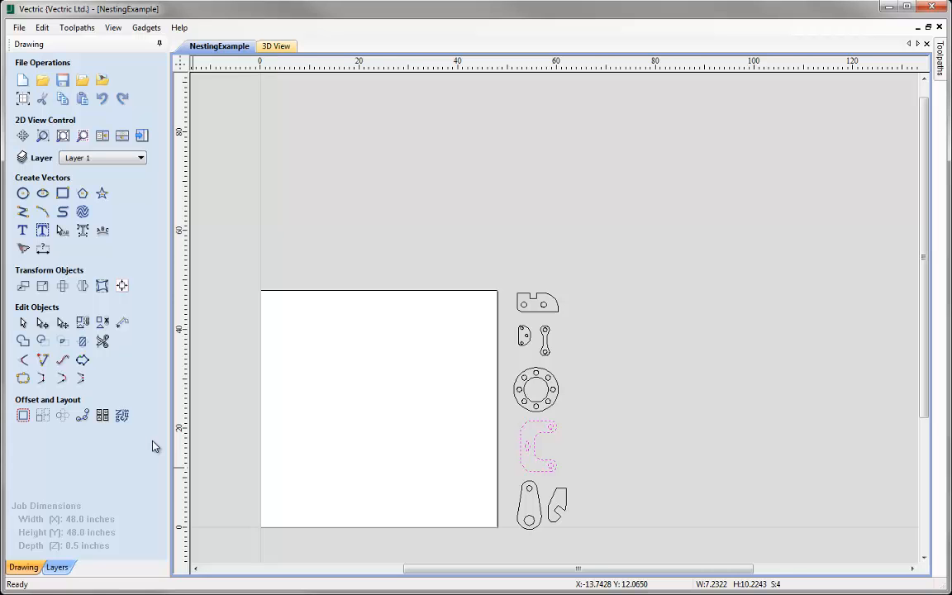
{"action": "left_click", "coordinate": [299, 375]}
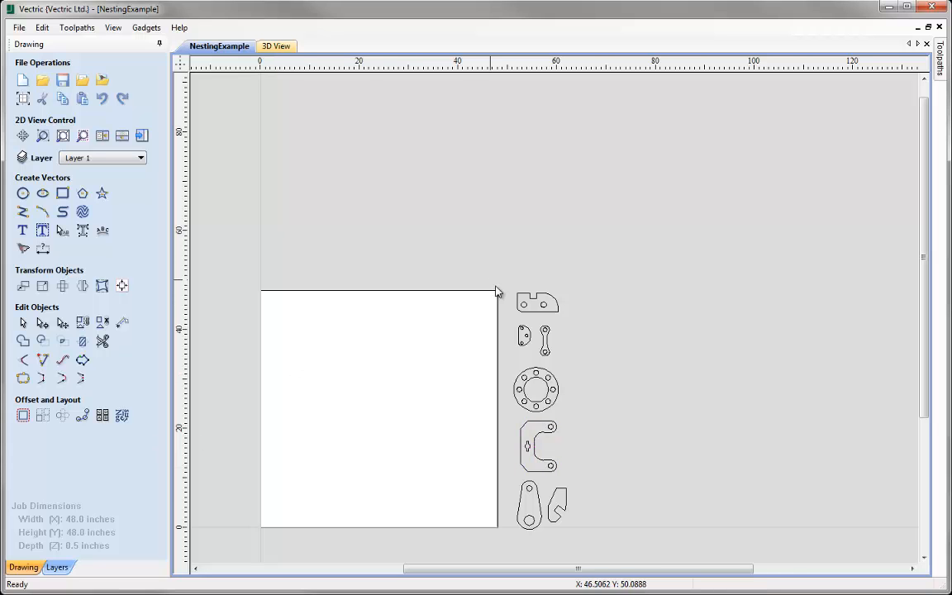
- Nest five copies each of the four parts above the C-shaped bracket, including the round flange, and accept the layout
{"action": "left_click_drag", "start_coordinate": [563, 417], "coordinate": [569, 419]}
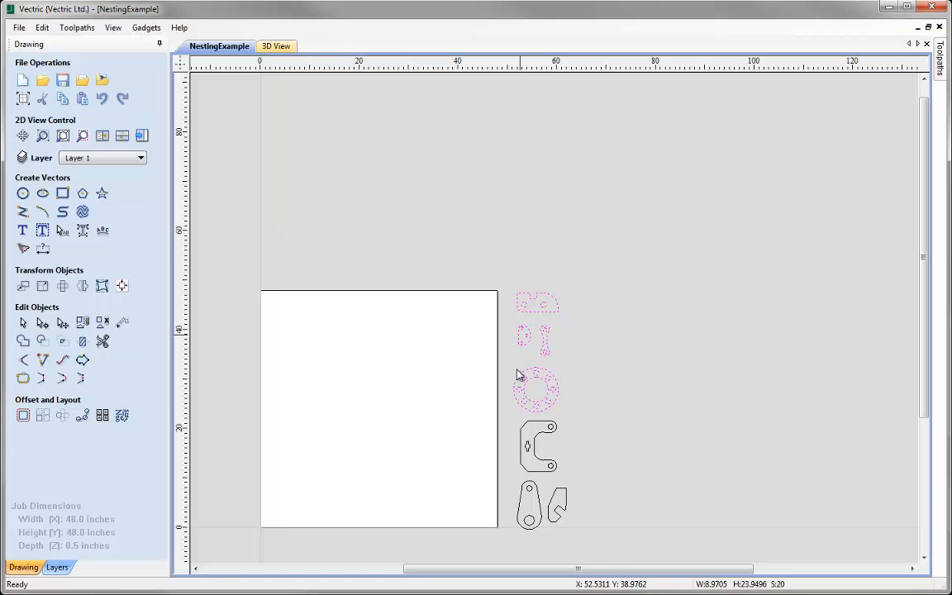
{"action": "left_click", "coordinate": [123, 416]}
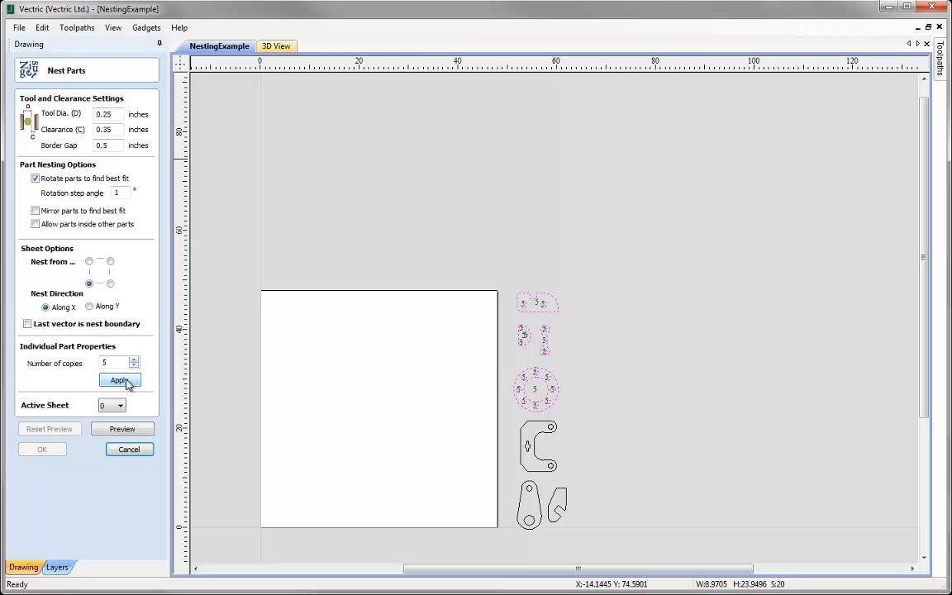
{"action": "left_click", "coordinate": [130, 429]}
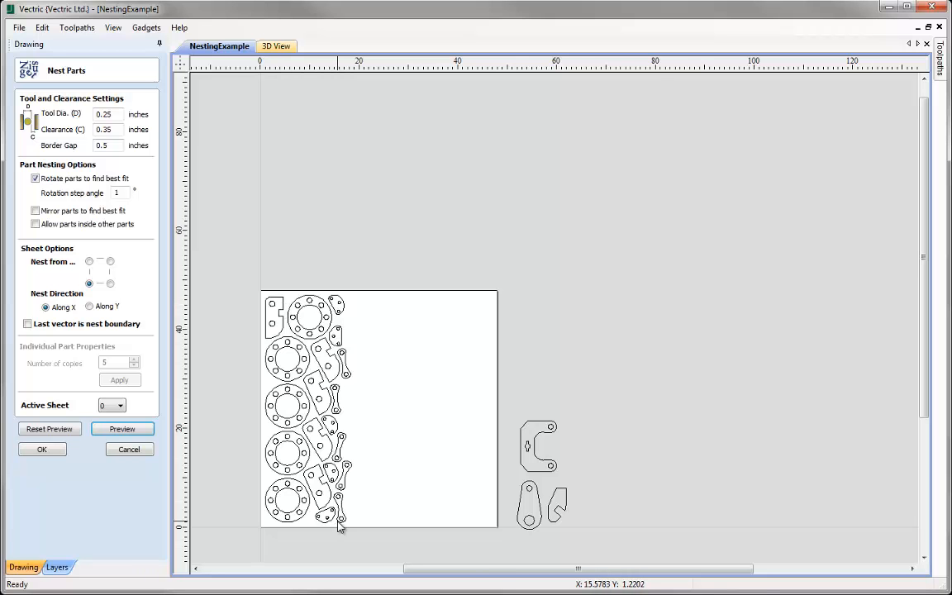
{"action": "left_click", "coordinate": [34, 451]}
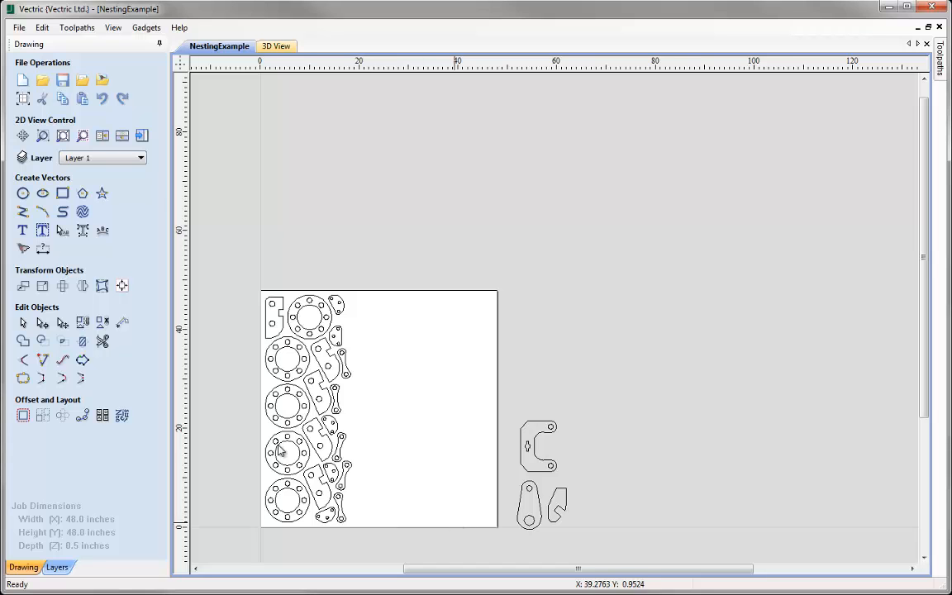
- Draw a rectangle about 27.4 by 45.1 inches in the sheet's empty area and nudge it right, away from the nested parts
{"action": "left_click", "coordinate": [63, 195]}
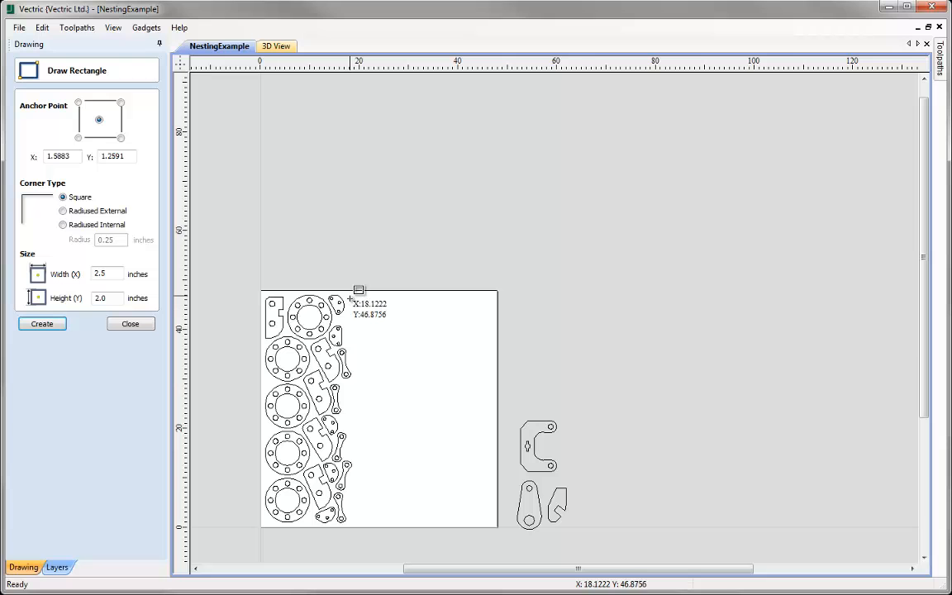
{"action": "left_click_drag", "start_coordinate": [350, 296], "coordinate": [486, 520]}
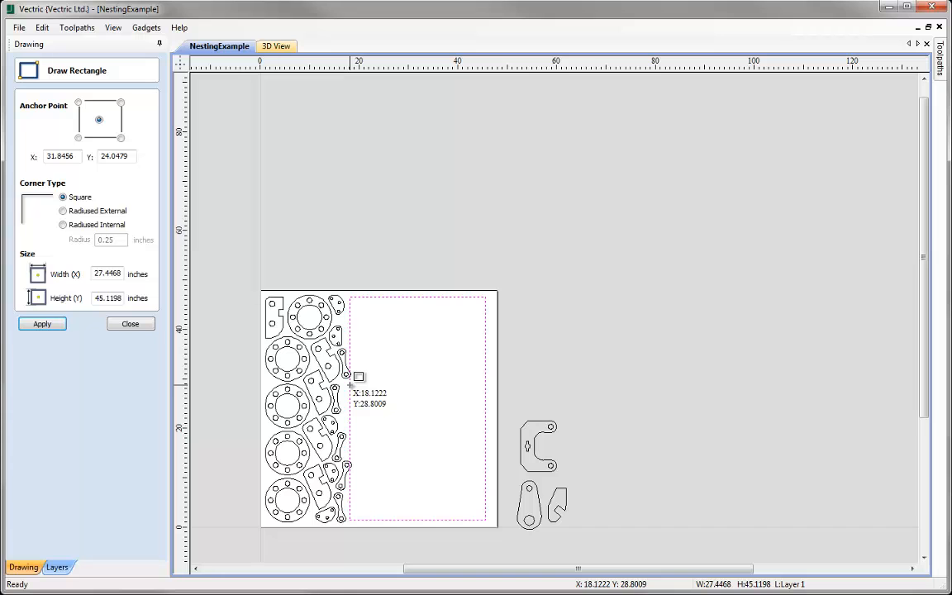
{"action": "left_click", "coordinate": [131, 324]}
{"action": "left_click", "coordinate": [365, 298]}
{"action": "key", "text": "Right"}
{"action": "key", "text": "Right"}
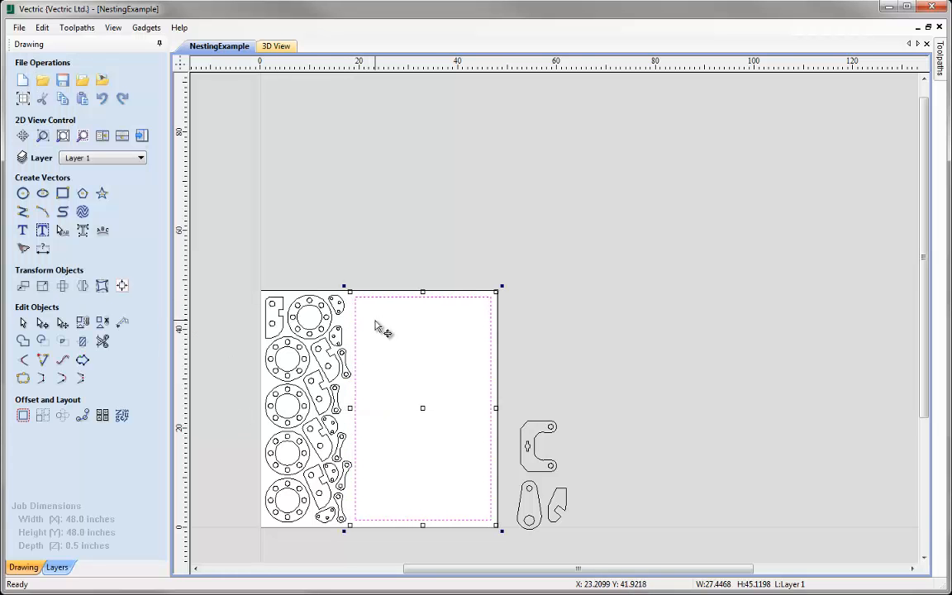
{"action": "key", "text": "Left"}
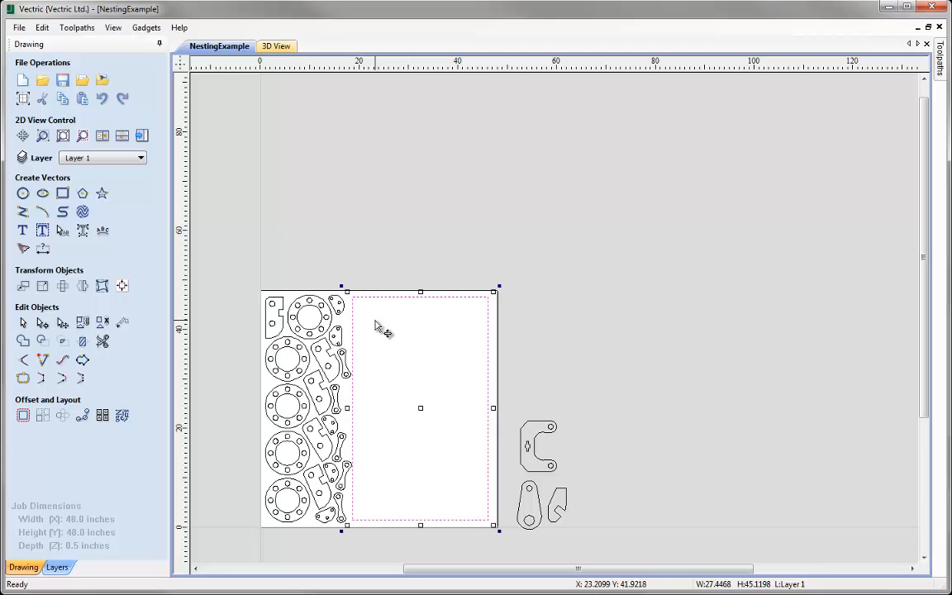
{"action": "key", "text": "Right"}
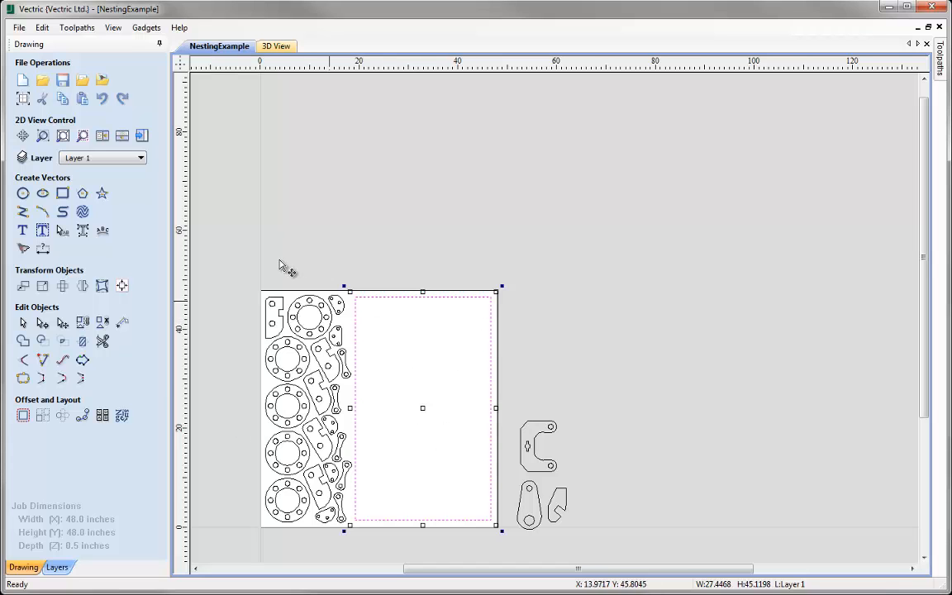
- Set up part nesting for the three remaining parts outside the sheet, with the rectangle selected last as the nest boundary
{"action": "left_click", "coordinate": [122, 416]}
{"action": "left_click", "coordinate": [123, 428]}
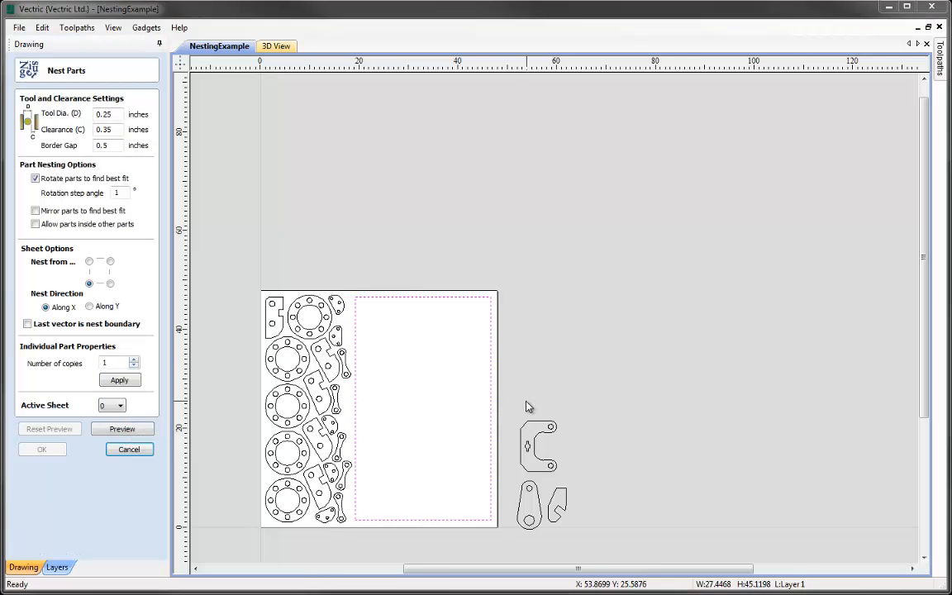
{"action": "left_click_drag", "start_coordinate": [559, 542], "coordinate": [581, 542]}
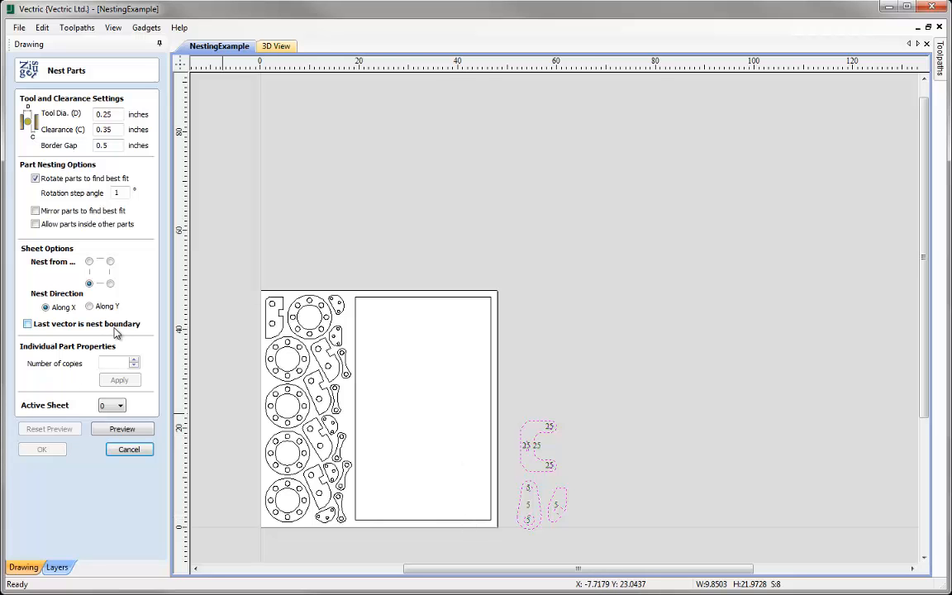
{"action": "left_click", "coordinate": [431, 521]}
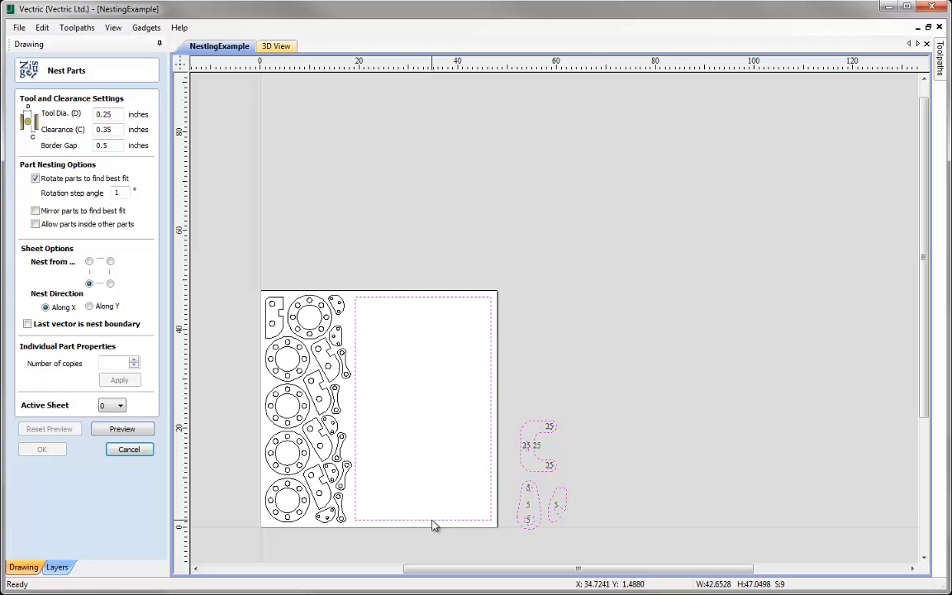
{"action": "left_click", "coordinate": [28, 324]}
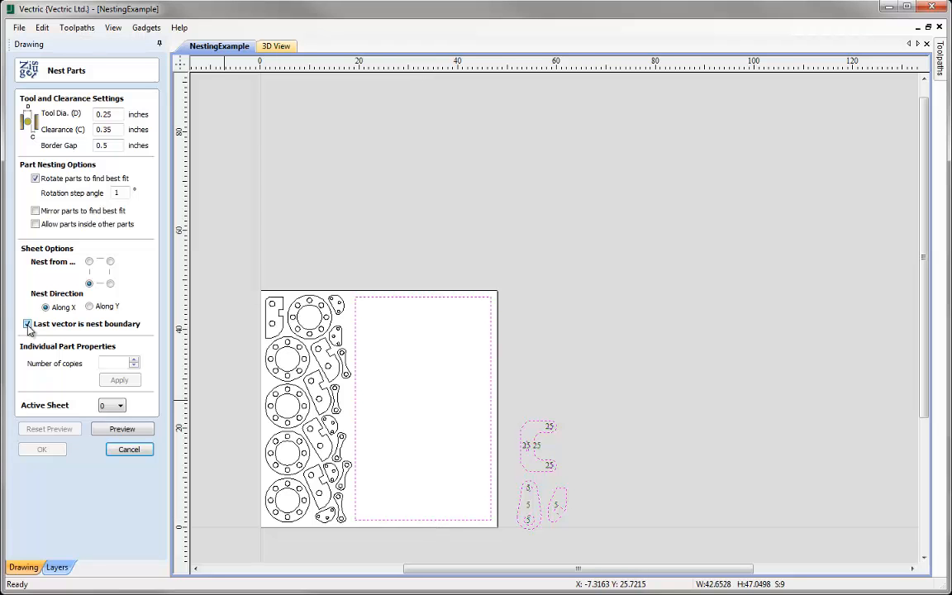
- Apply five copies to each selected part, preview the nest inside the rectangle, and leave the nesting tool without accepting it
{"action": "triple_click", "coordinate": [133, 360]}
{"action": "left_click", "coordinate": [134, 361]}
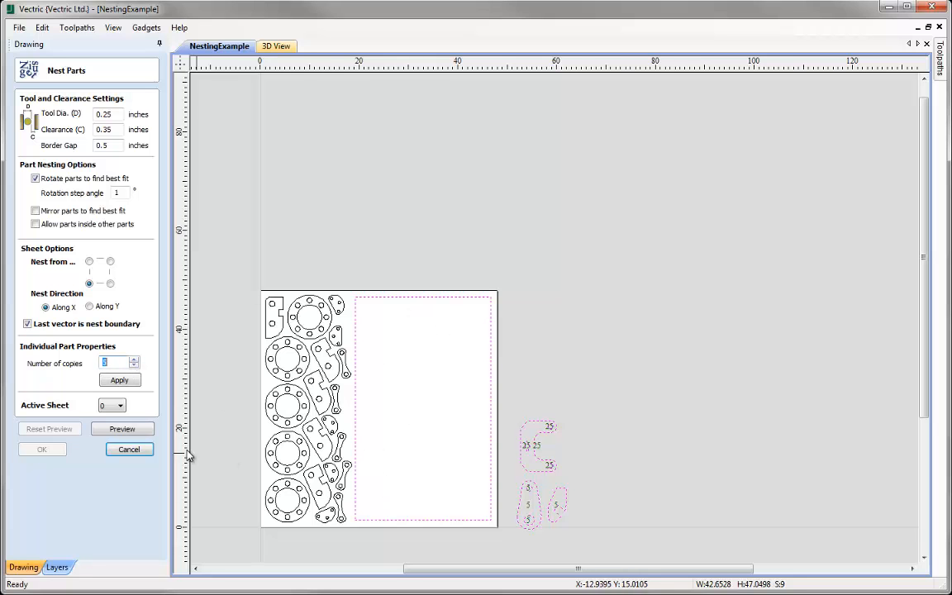
{"action": "left_click", "coordinate": [128, 435]}
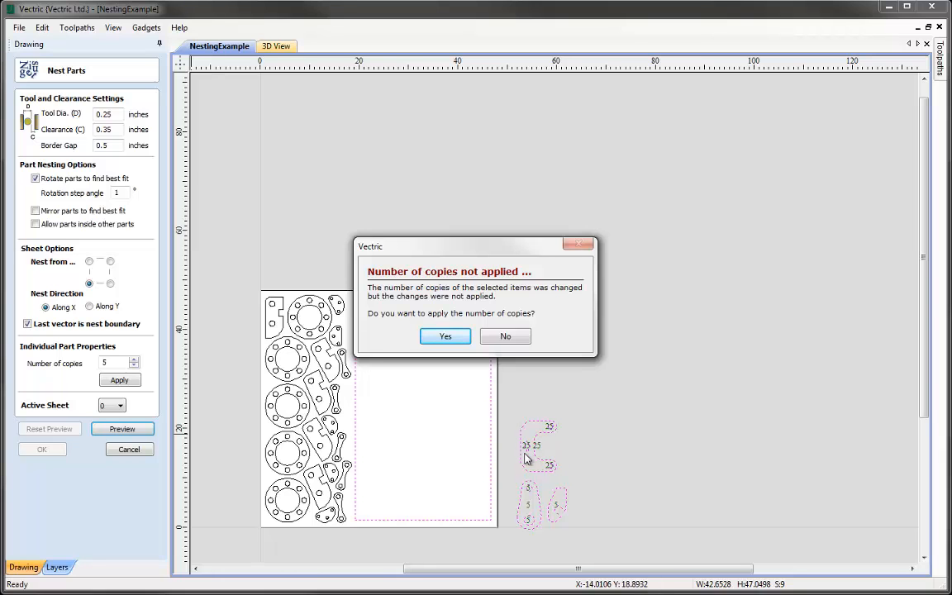
{"action": "left_click", "coordinate": [446, 336]}
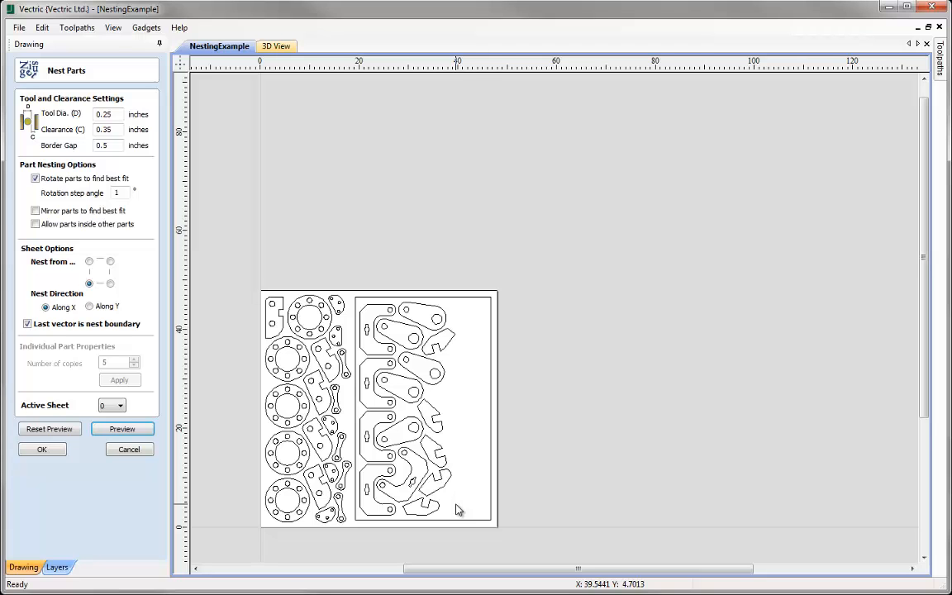
{"action": "left_click", "coordinate": [128, 450]}
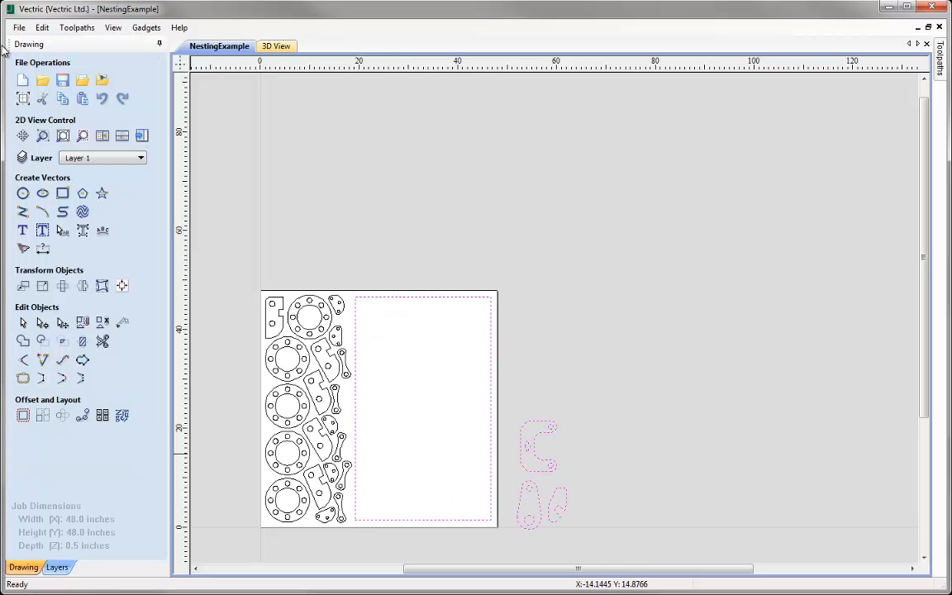
- Close NestingExample without saving the changes and open Widget-Vector.crv from the NesetingGuide_FILES folder
{"action": "left_click", "coordinate": [18, 27]}
{"action": "left_click", "coordinate": [42, 73]}
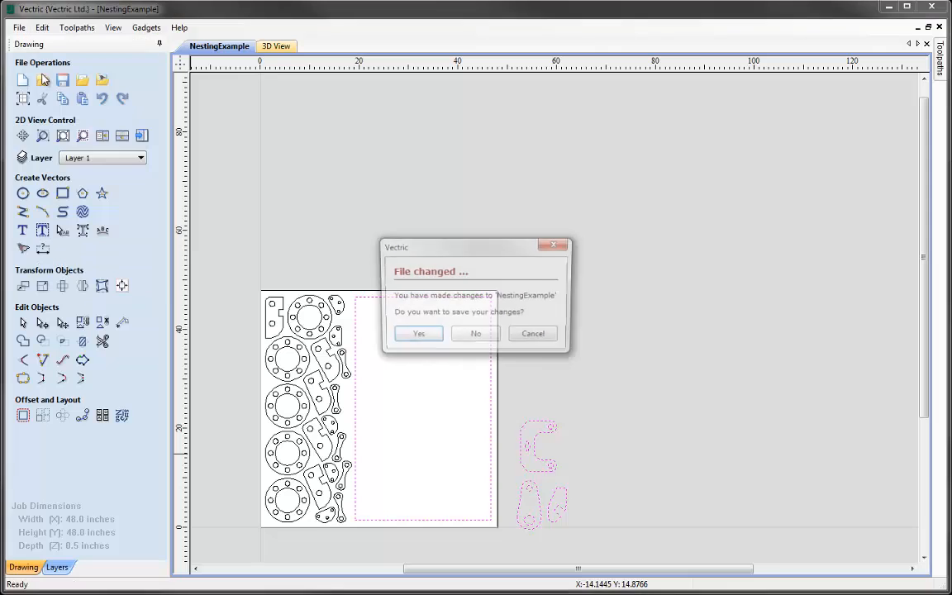
{"action": "left_click", "coordinate": [476, 336]}
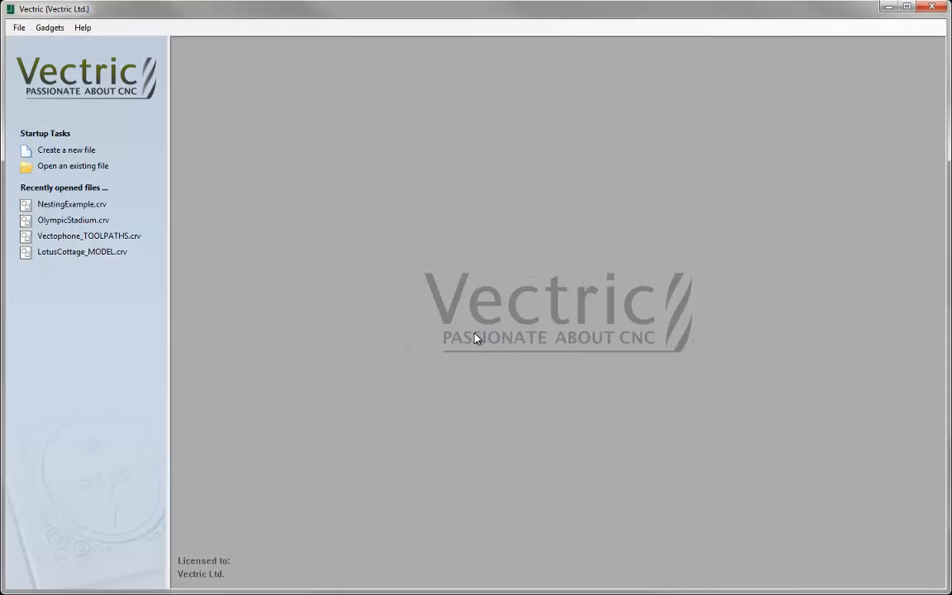
{"action": "left_click", "coordinate": [96, 169]}
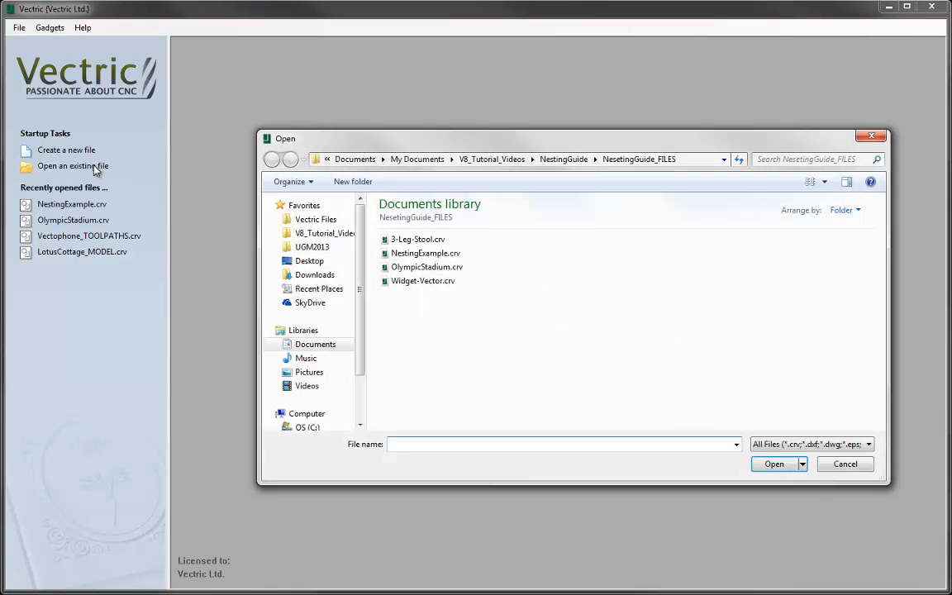
{"action": "left_click", "coordinate": [429, 285]}
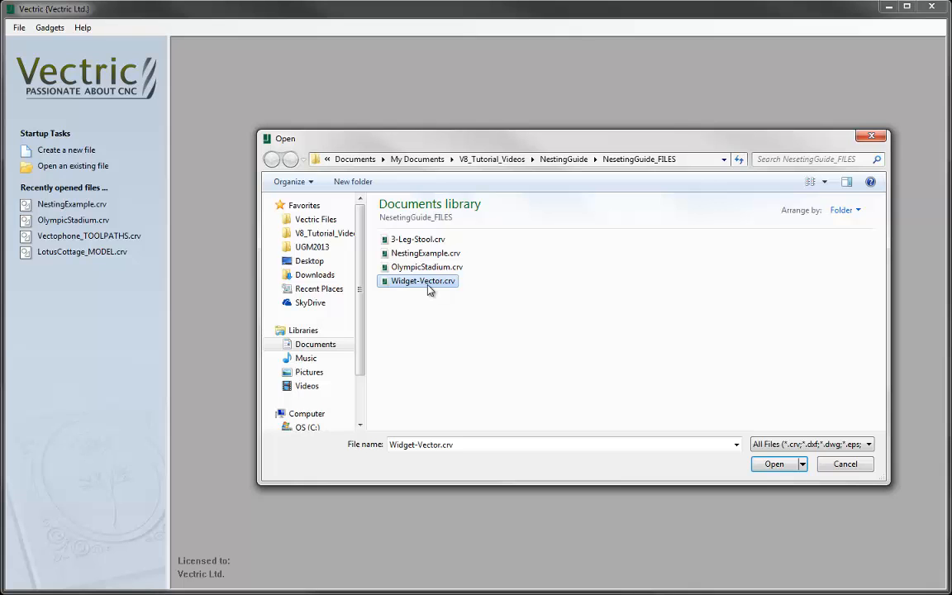
{"action": "left_click", "coordinate": [773, 467]}
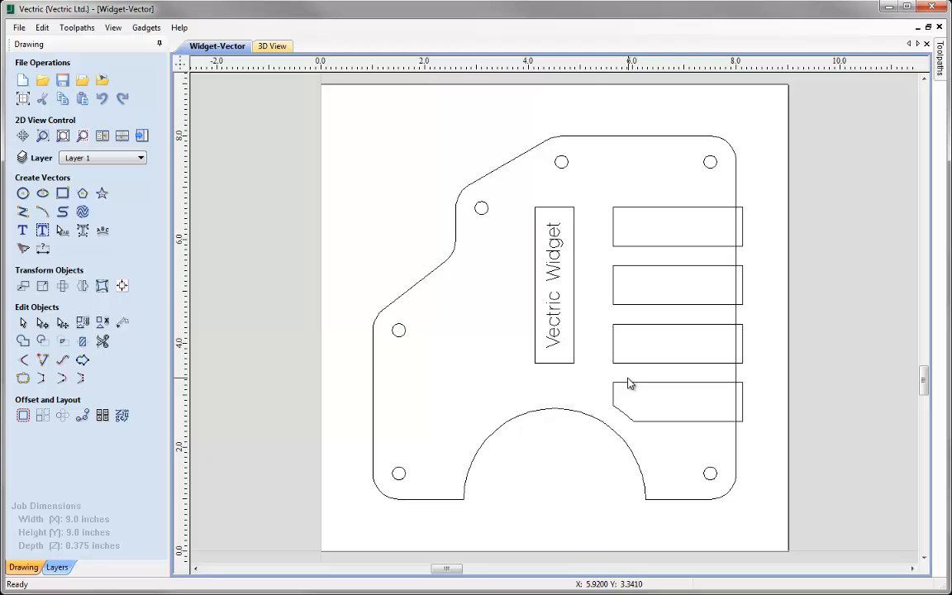
- Move the four stacked recess shapes and the rectangle around the text to a new hidden layer named Recess Rectangles
{"action": "left_click", "coordinate": [670, 421]}
{"action": "left_click", "coordinate": [669, 363], "text": "shift"}
{"action": "left_click", "coordinate": [659, 304], "text": "shift"}
{"action": "left_click", "coordinate": [656, 248], "text": "shift"}
{"action": "left_click", "coordinate": [576, 270], "text": "shift"}
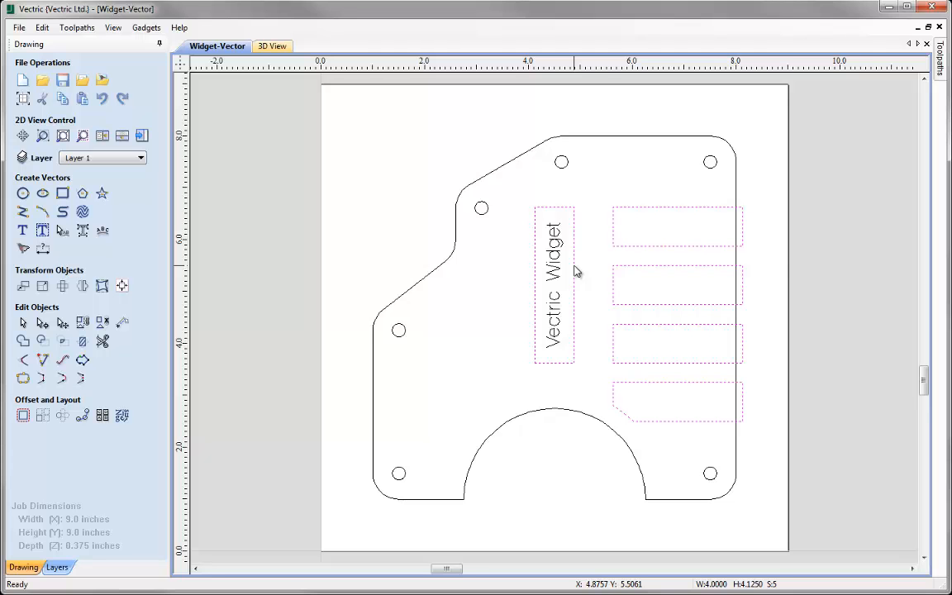
{"action": "right_click", "coordinate": [577, 271]}
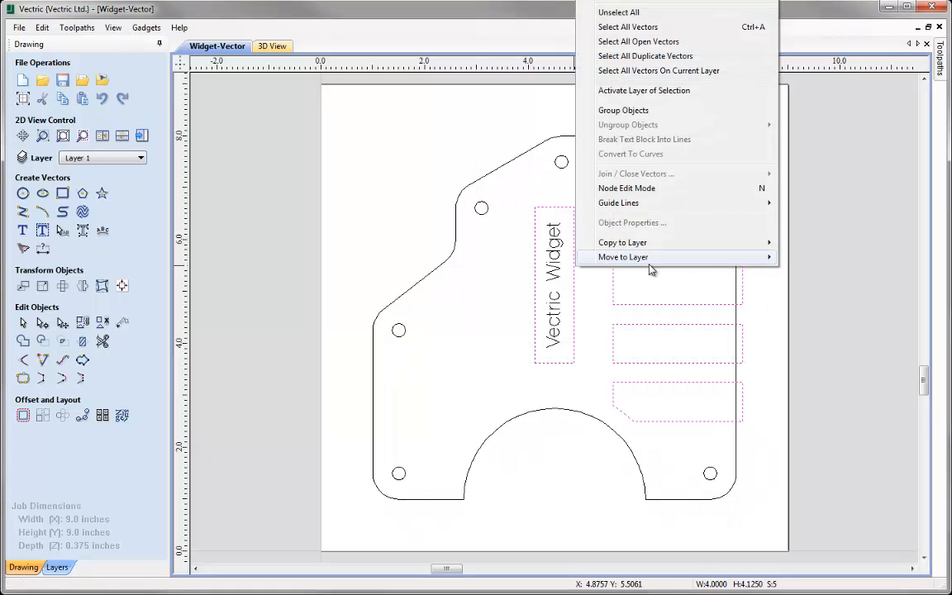
{"action": "mouse_move", "coordinate": [649, 259]}
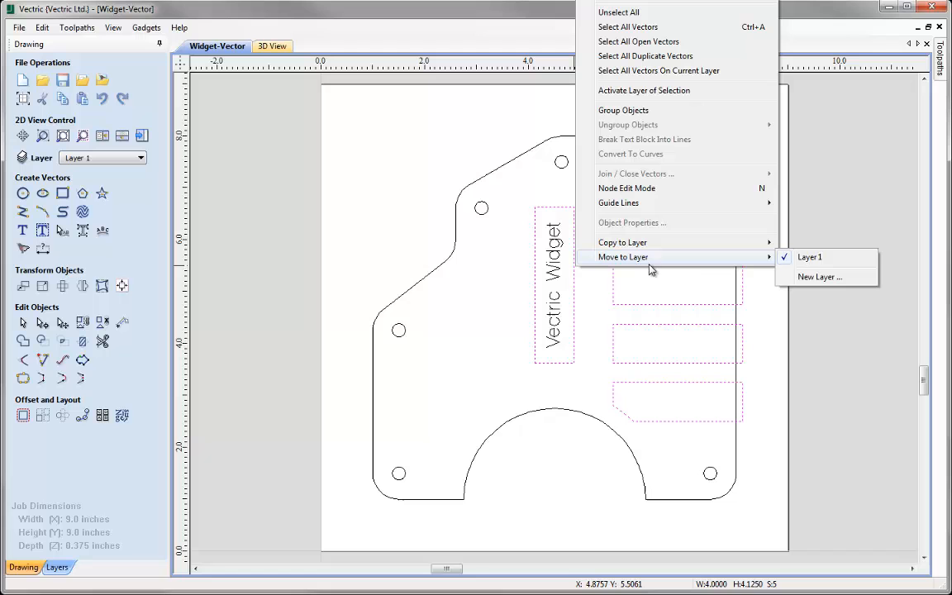
{"action": "left_click", "coordinate": [812, 277]}
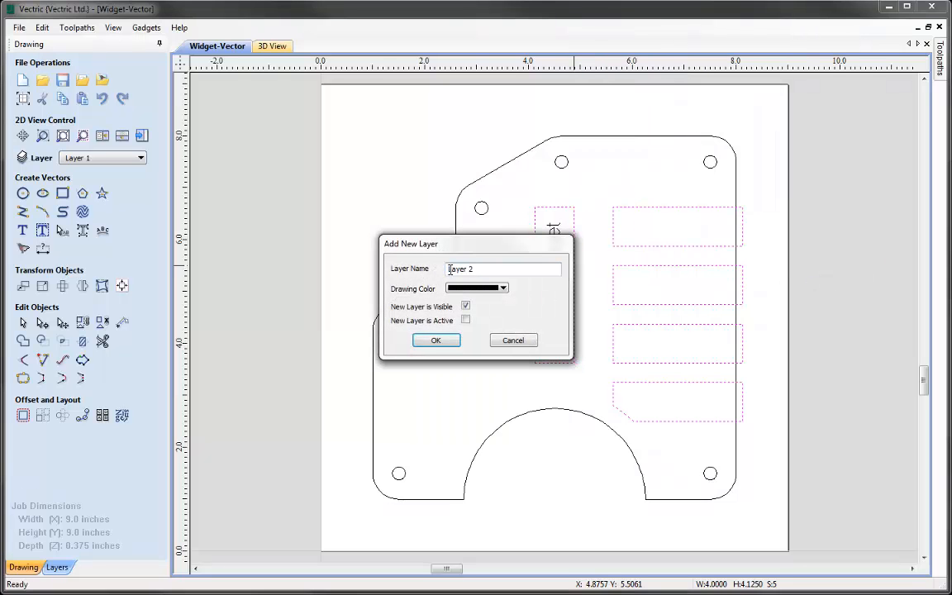
{"action": "type", "text": "Recess Rectangles"}
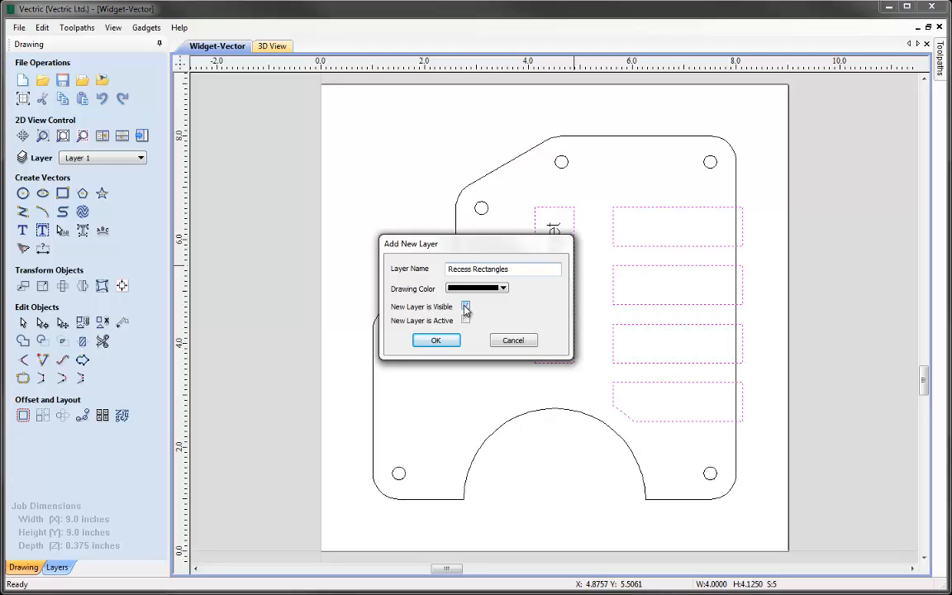
{"action": "left_click", "coordinate": [436, 341]}
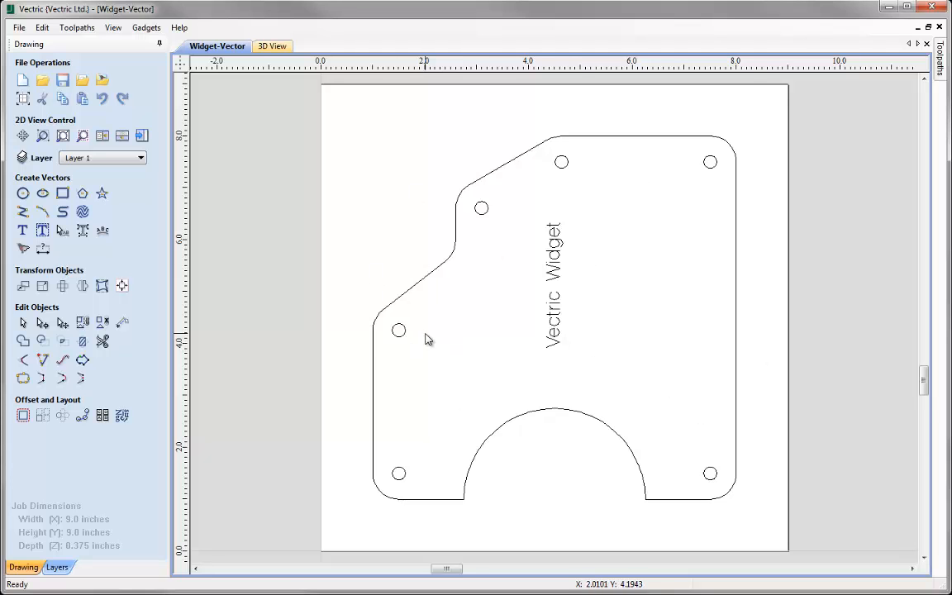
- Move the "Vectric Widget" text to a new hidden layer named Text
{"action": "left_click", "coordinate": [554, 338]}
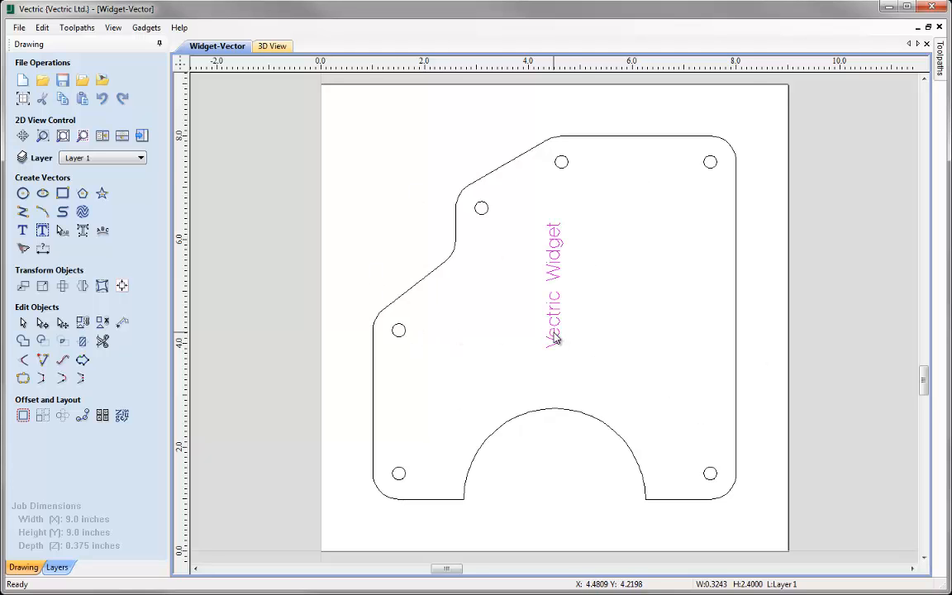
{"action": "right_click", "coordinate": [554, 337]}
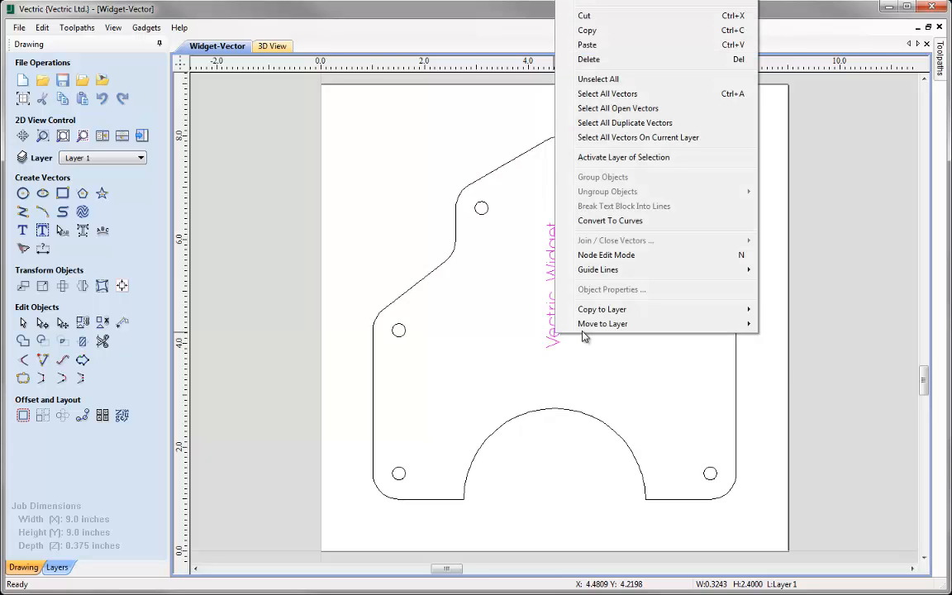
{"action": "mouse_move", "coordinate": [612, 331]}
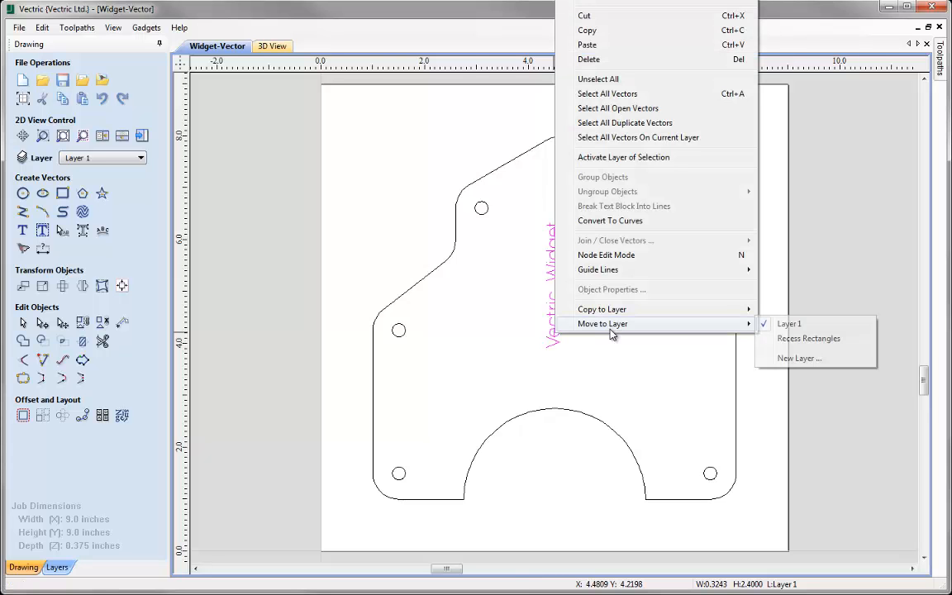
{"action": "left_click", "coordinate": [792, 360]}
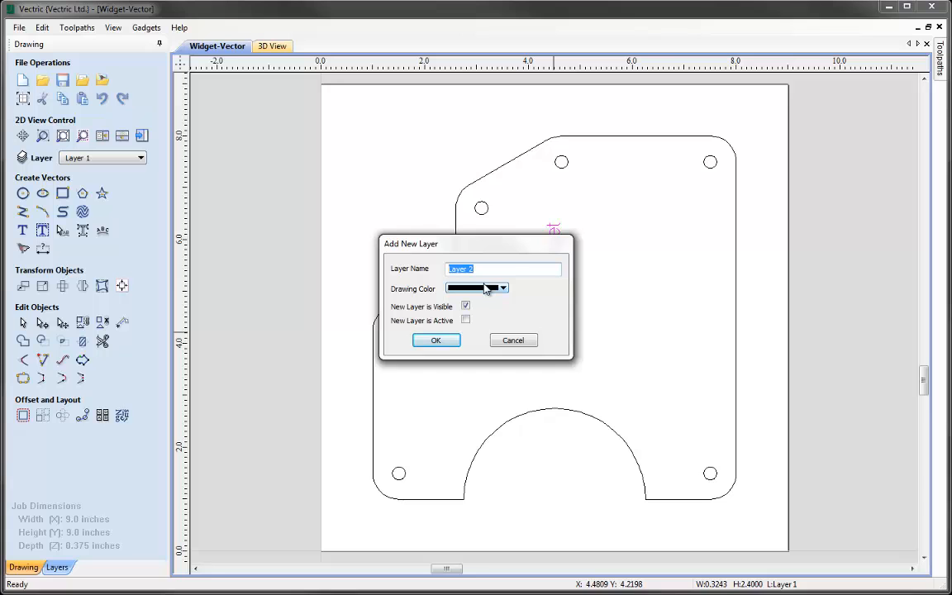
{"action": "type", "text": "Text"}
{"action": "left_click", "coordinate": [465, 306]}
{"action": "left_click", "coordinate": [434, 340]}
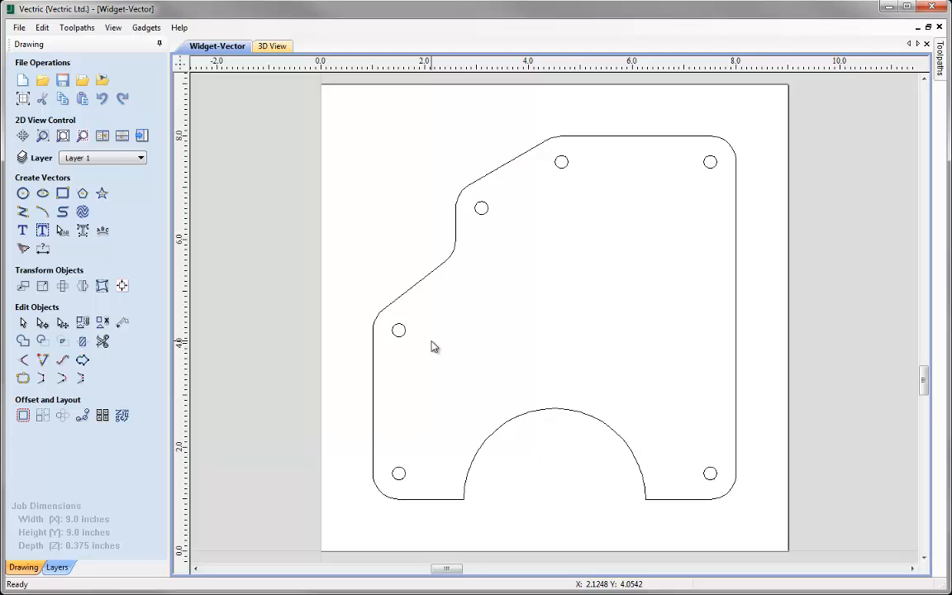
- Add a new layer named Drill Holes to the layer list
{"action": "left_click", "coordinate": [113, 159]}
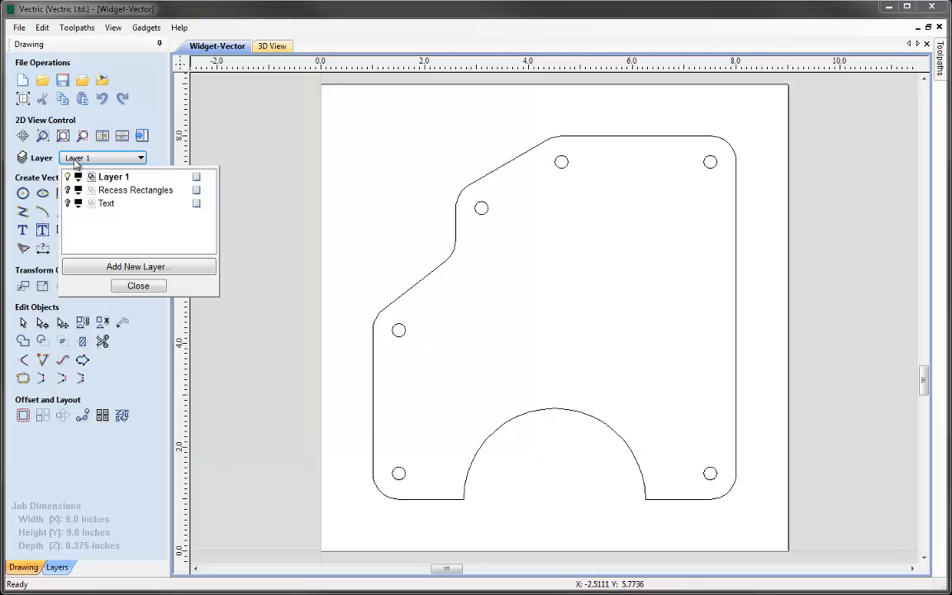
{"action": "left_click", "coordinate": [129, 268]}
{"action": "type", "text": "Drill Holes"}
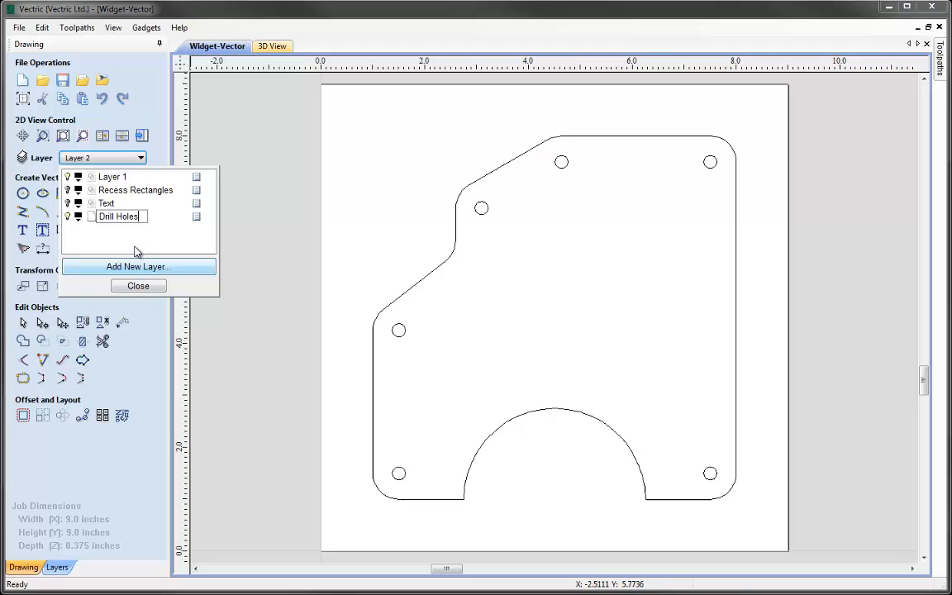
{"action": "key", "text": "Return"}
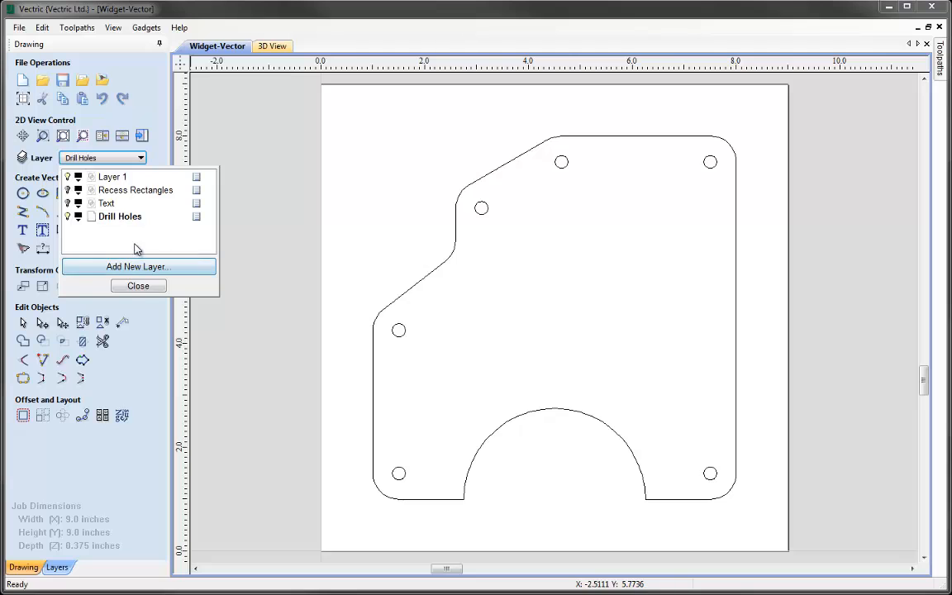
{"action": "left_click", "coordinate": [126, 285]}
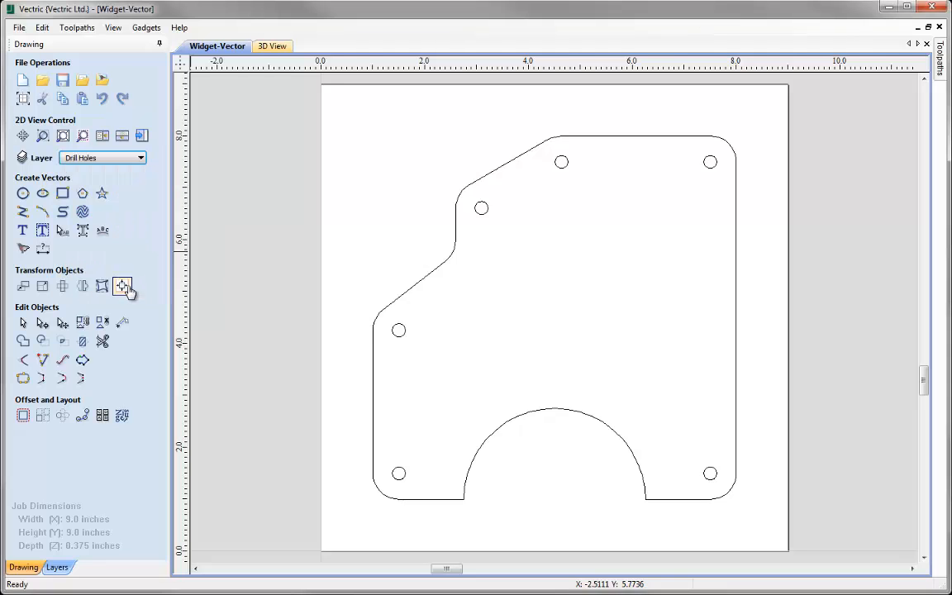
- Move the six drill hole circles to the Drill Holes layer and hide that layer
{"action": "left_click", "coordinate": [403, 483]}
{"action": "left_click", "coordinate": [399, 334], "text": "shift"}
{"action": "left_click", "coordinate": [484, 212], "text": "shift"}
{"action": "left_click", "coordinate": [561, 168], "text": "shift"}
{"action": "left_click", "coordinate": [713, 170], "text": "shift"}
{"action": "left_click", "coordinate": [709, 473], "text": "shift"}
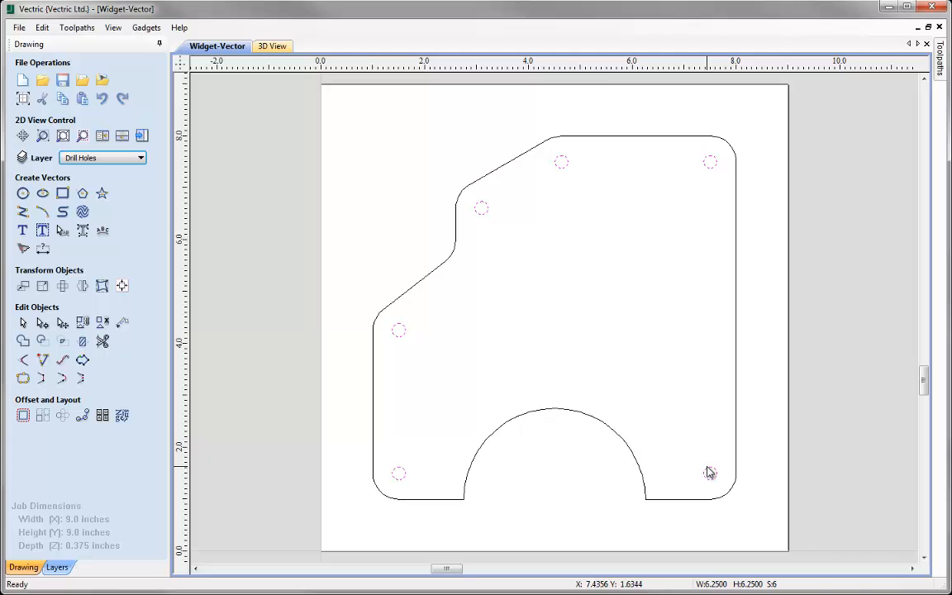
{"action": "right_click", "coordinate": [709, 473]}
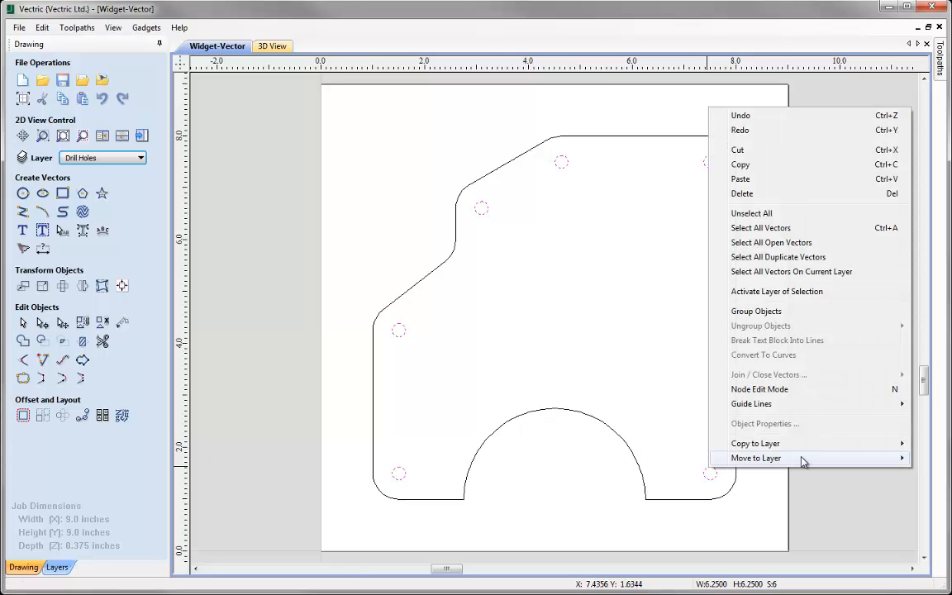
{"action": "mouse_move", "coordinate": [802, 462]}
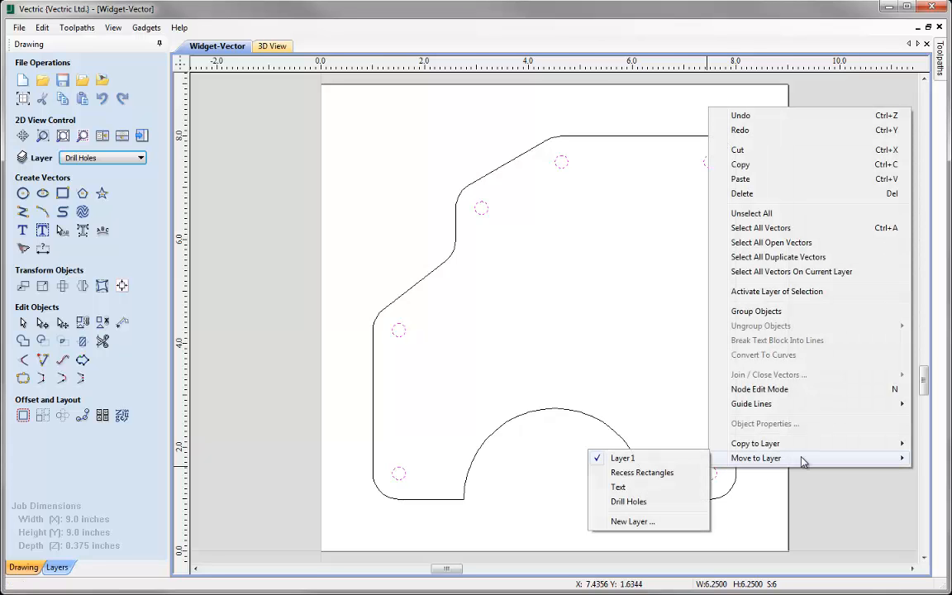
{"action": "left_click", "coordinate": [630, 502]}
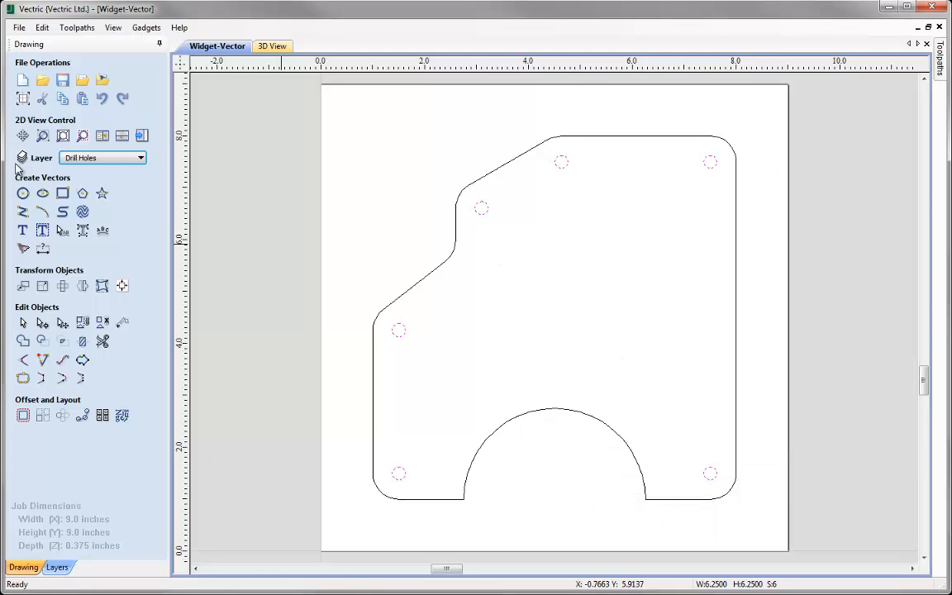
{"action": "left_click", "coordinate": [113, 159]}
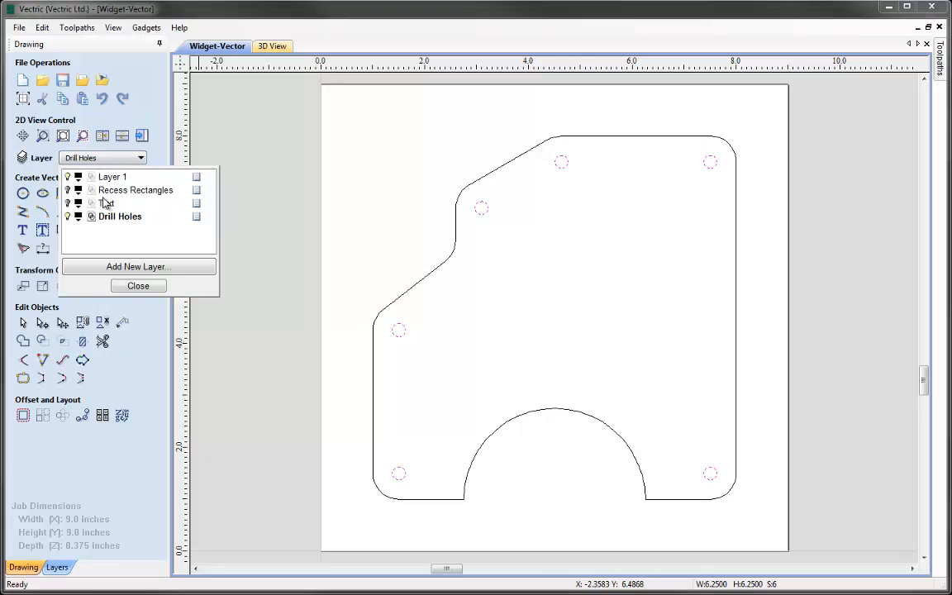
{"action": "left_click", "coordinate": [68, 216]}
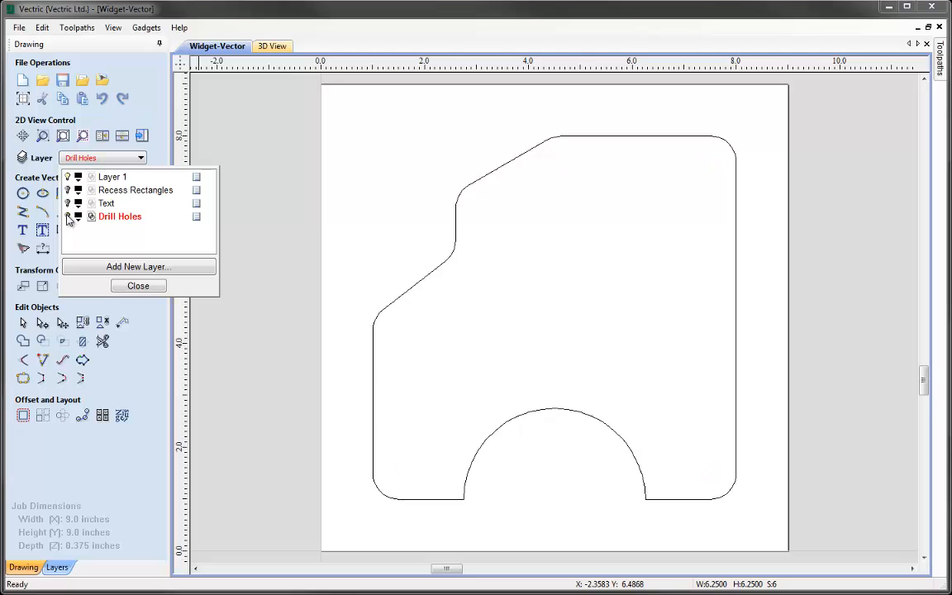
- Make Layer 1 the active layer and rename it Outline Shape
{"action": "left_click", "coordinate": [106, 177]}
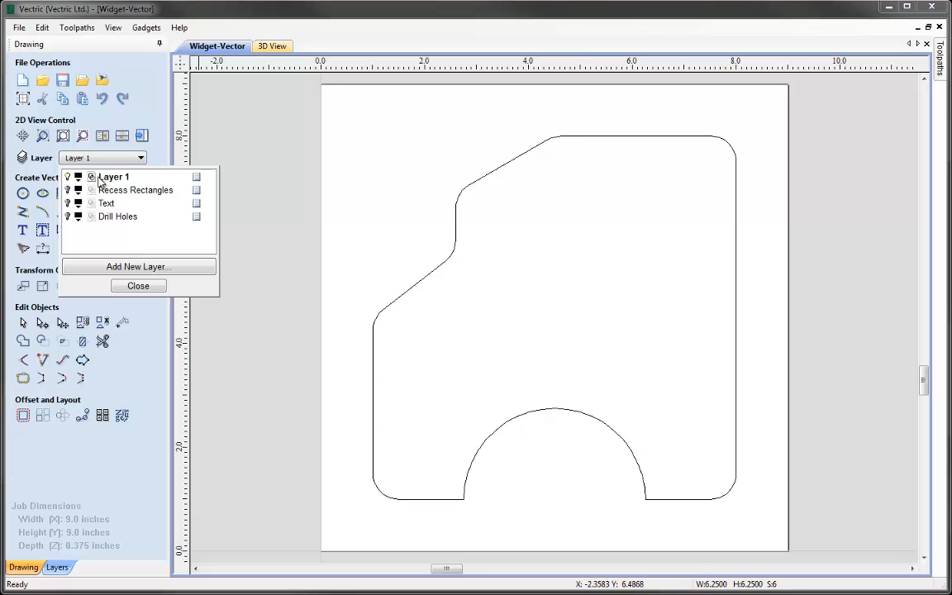
{"action": "double_click", "coordinate": [108, 177]}
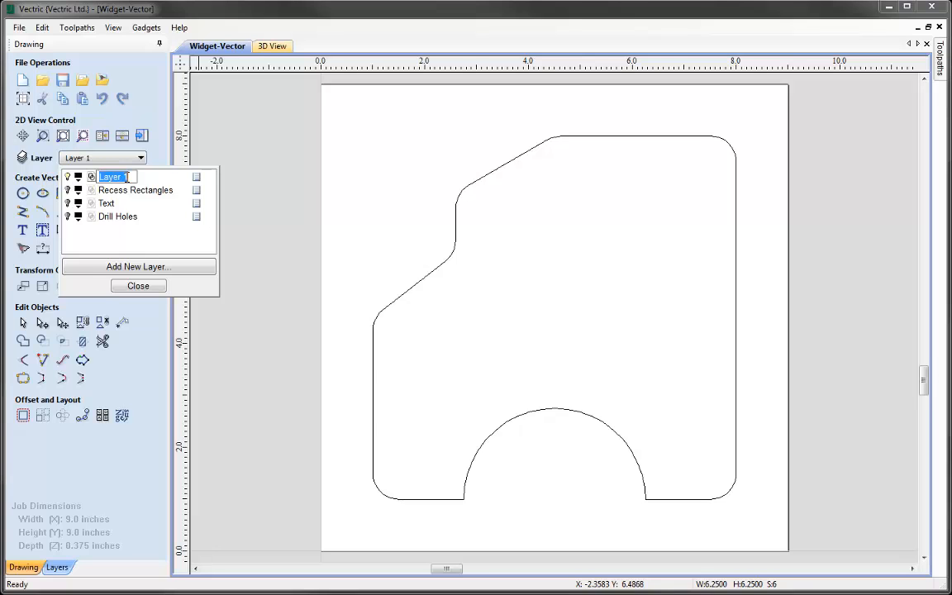
{"action": "type", "text": "Outline Shape"}
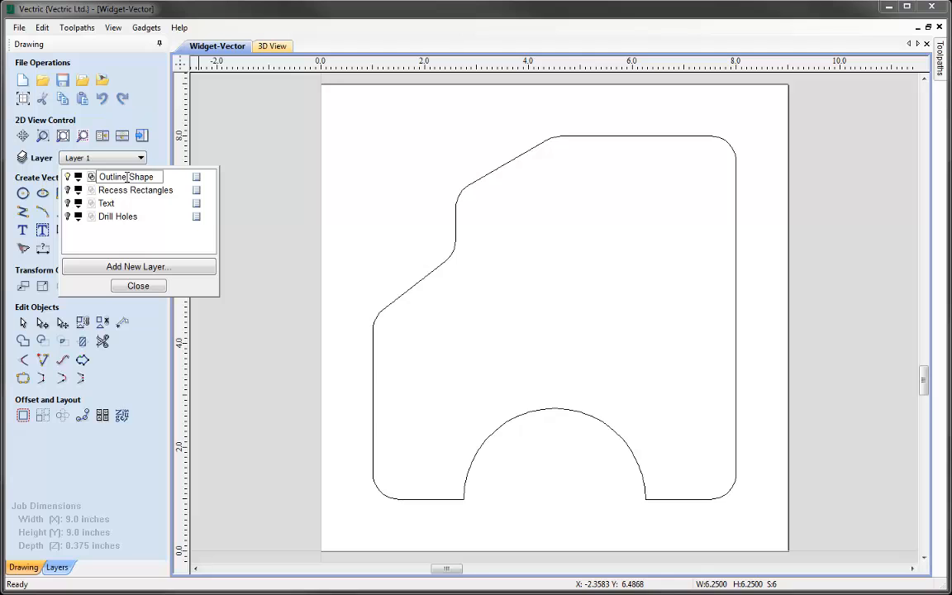
{"action": "key", "text": "Return"}
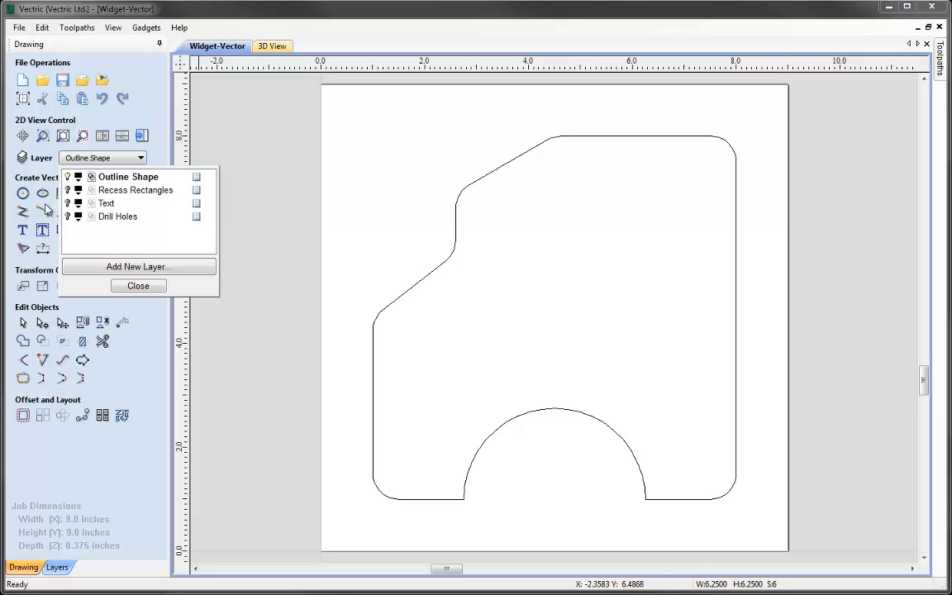
- Make the Recess Rectangles, Text and Drill Holes layers visible again and close the layer list
{"action": "left_click", "coordinate": [67, 190]}
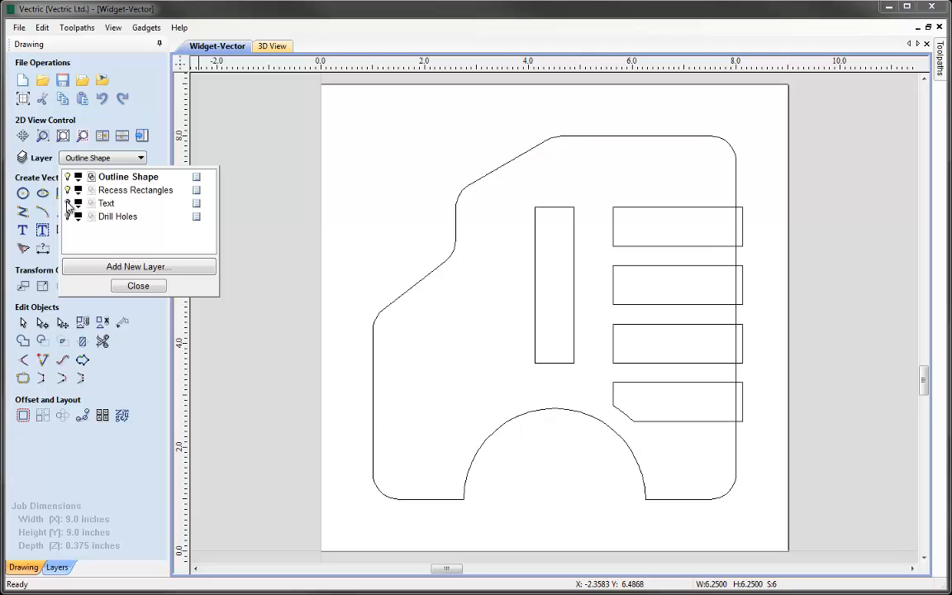
{"action": "left_click", "coordinate": [67, 204]}
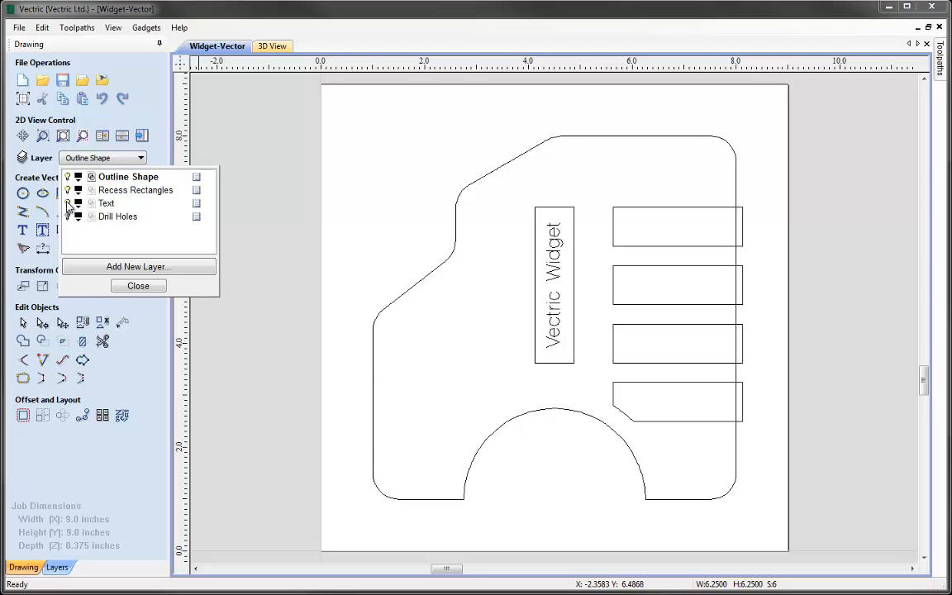
{"action": "left_click", "coordinate": [67, 203]}
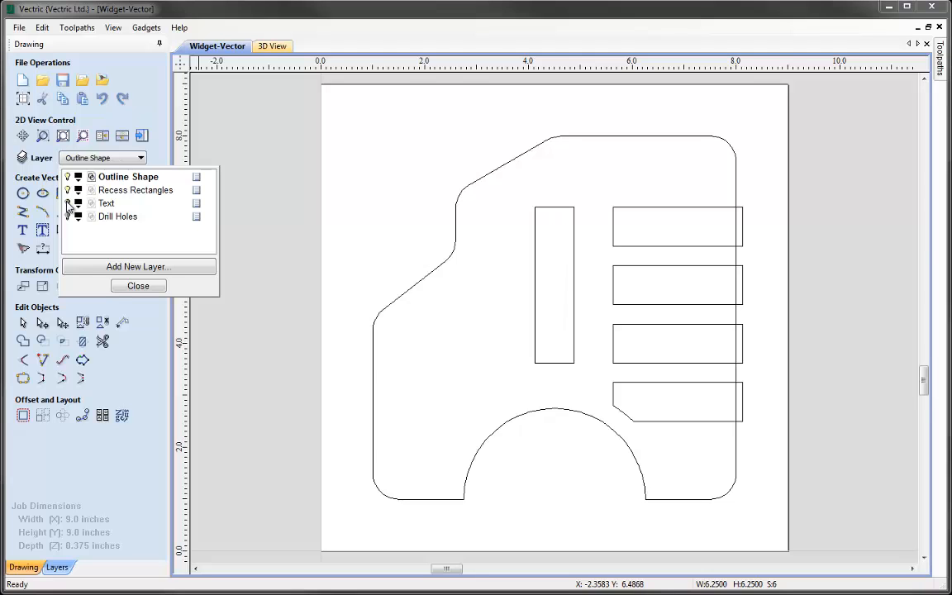
{"action": "left_click", "coordinate": [67, 203]}
{"action": "left_click", "coordinate": [67, 216]}
{"action": "left_click", "coordinate": [138, 286]}
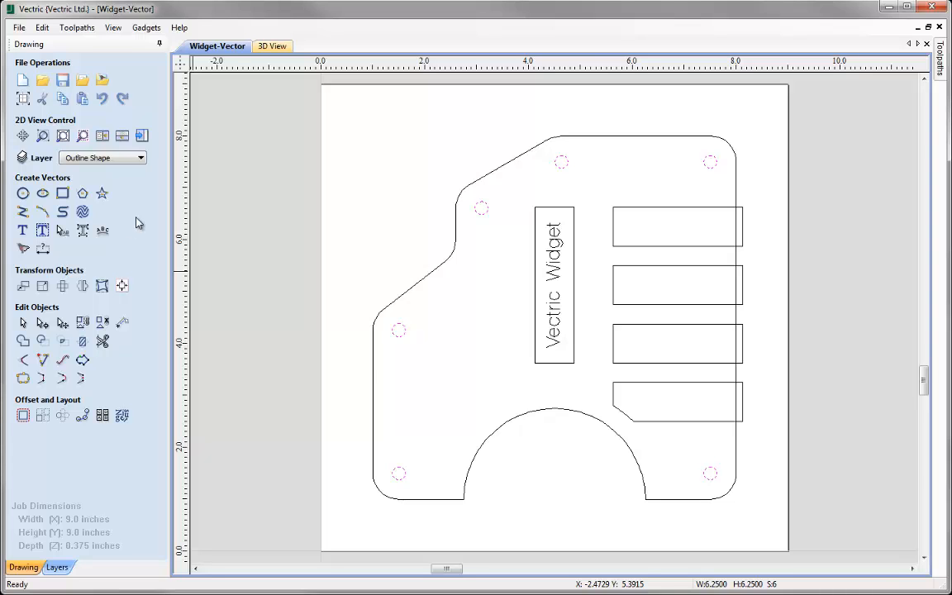
- Switch to the toolpath commands, review and accept the material setup, and deselect the drill hole circles
{"action": "left_click", "coordinate": [141, 137]}
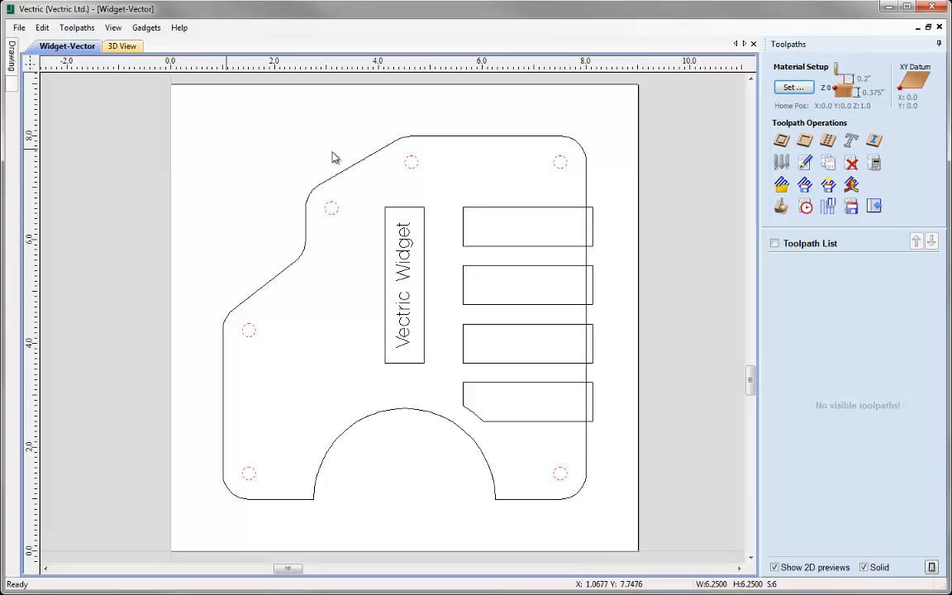
{"action": "left_click", "coordinate": [787, 89]}
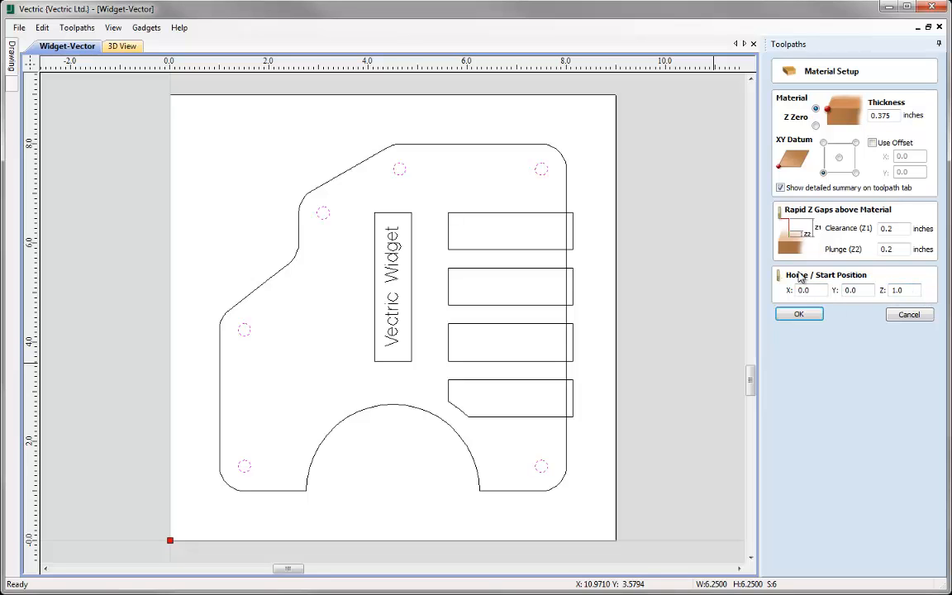
{"action": "left_click", "coordinate": [809, 315]}
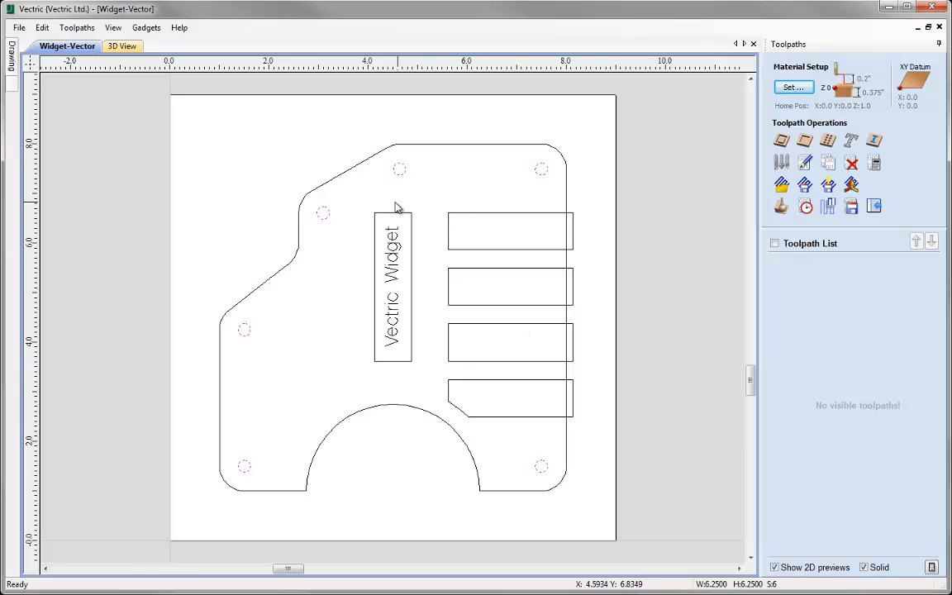
{"action": "left_click", "coordinate": [438, 199]}
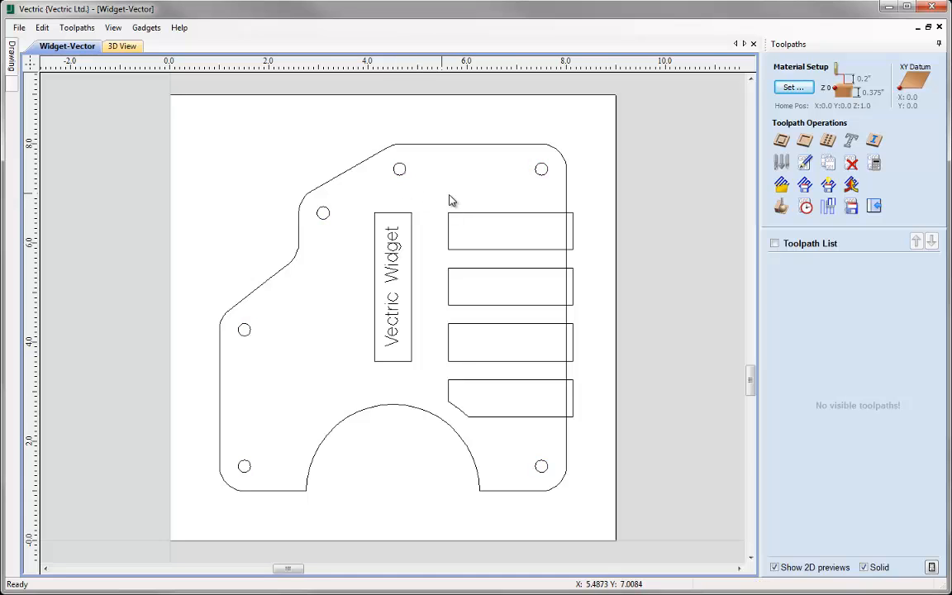
- Start a Pocket toolpath with a cut depth of 0.125 inches and the End Mill (0.25 inch) tool
{"action": "left_click", "coordinate": [805, 142]}
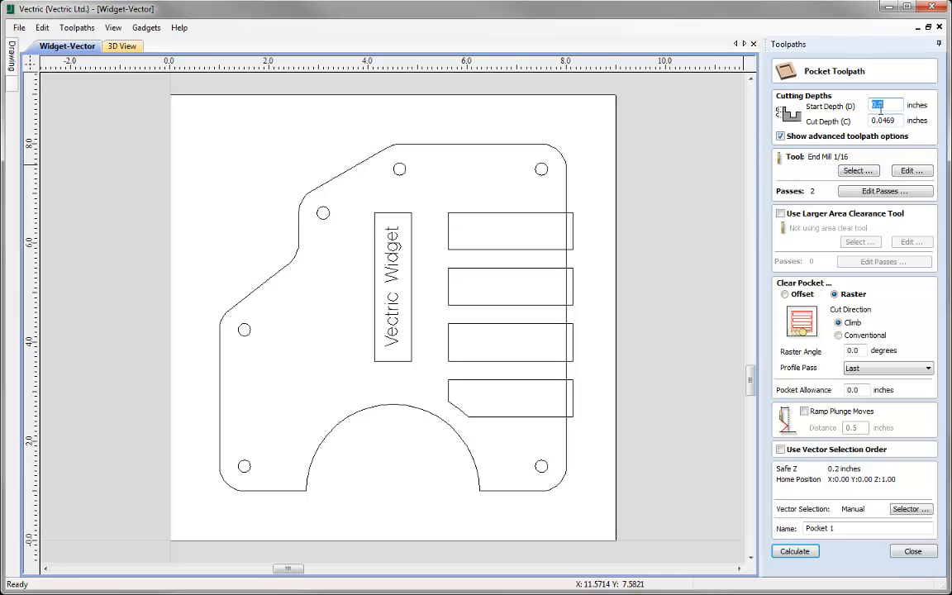
{"action": "key", "text": "Tab"}
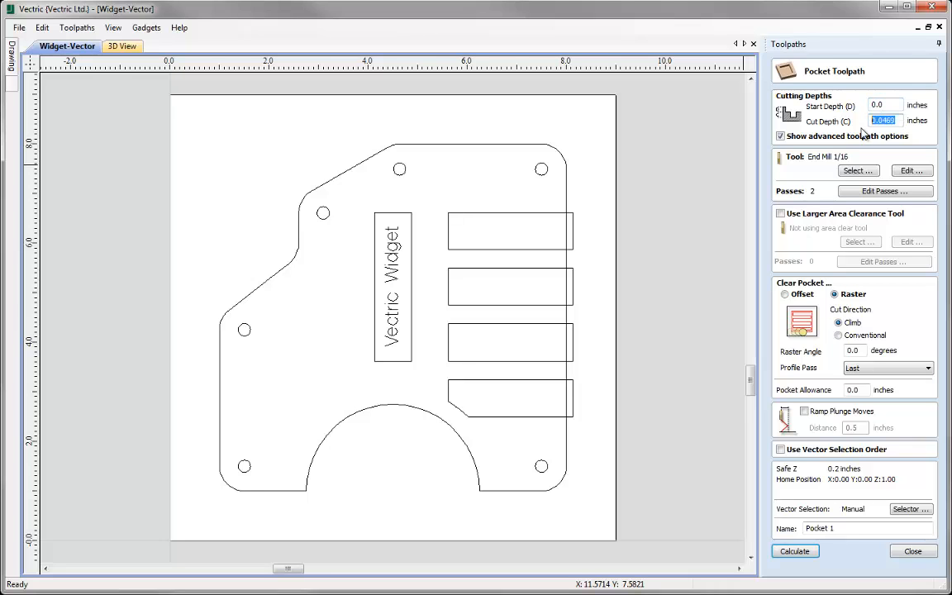
{"action": "type", "text": "0.125"}
{"action": "left_click", "coordinate": [851, 171]}
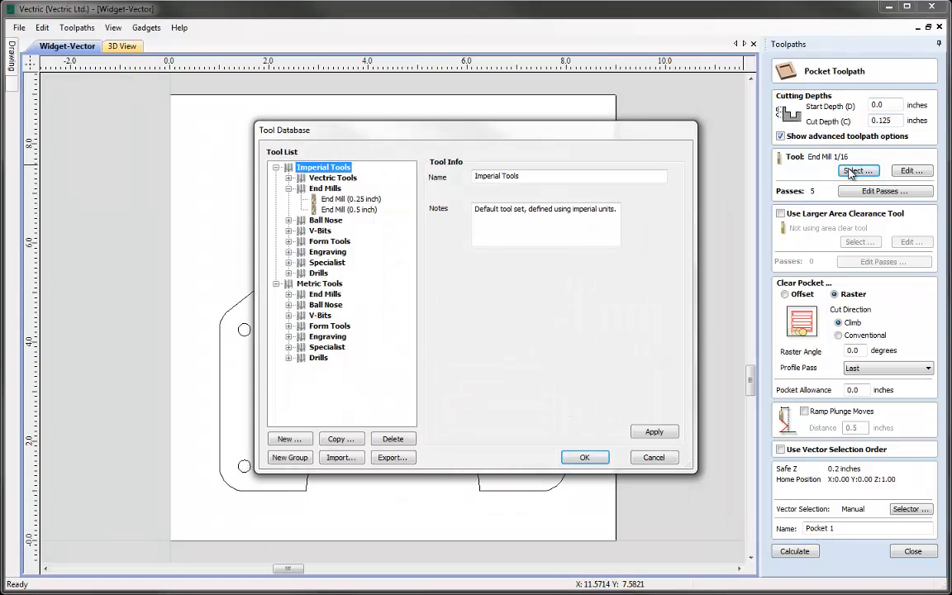
{"action": "left_click", "coordinate": [348, 199]}
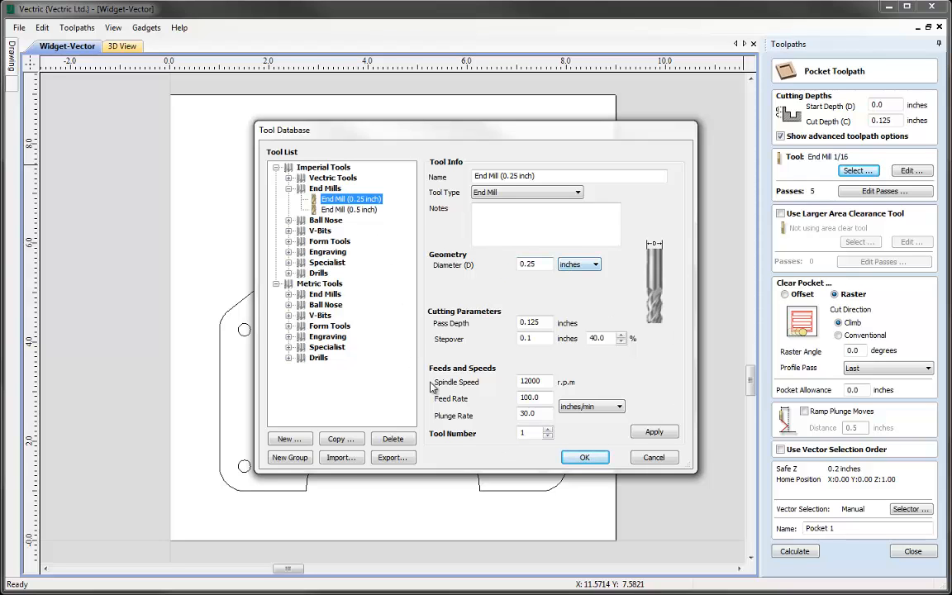
{"action": "left_click", "coordinate": [587, 460]}
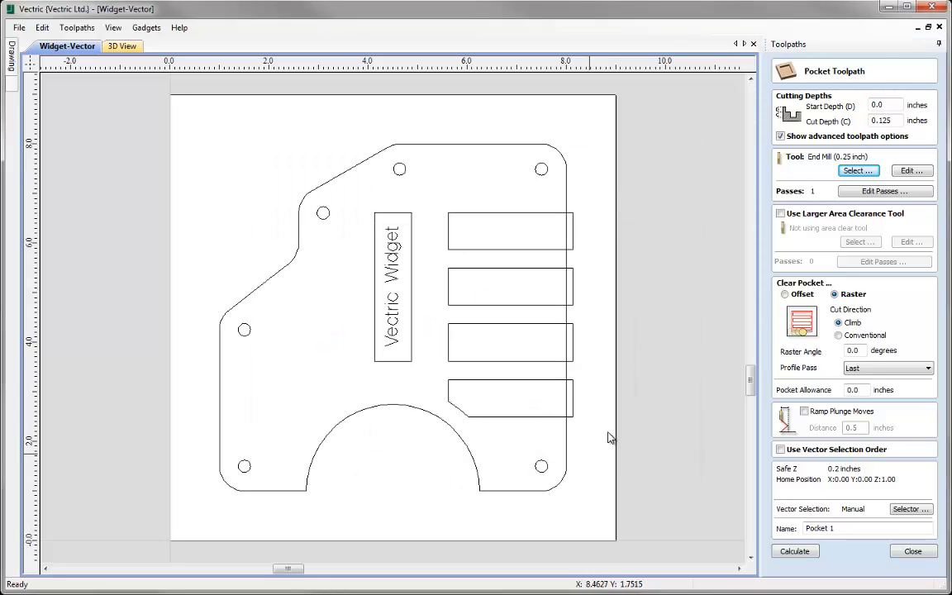
- Choose Raster clearing for the pocket with the profile pass set to Last
{"action": "left_click", "coordinate": [786, 295]}
{"action": "left_click", "coordinate": [835, 295]}
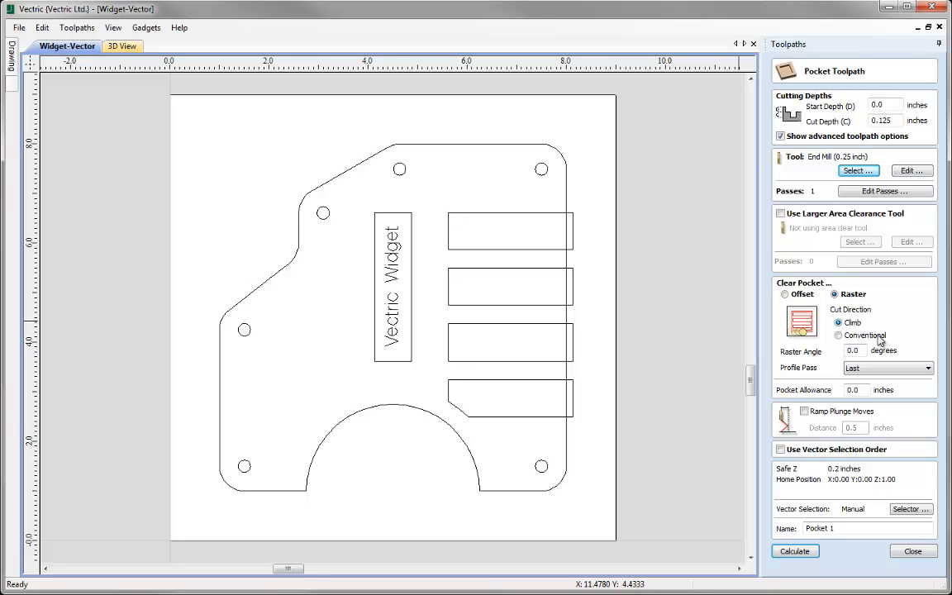
{"action": "left_click", "coordinate": [868, 369]}
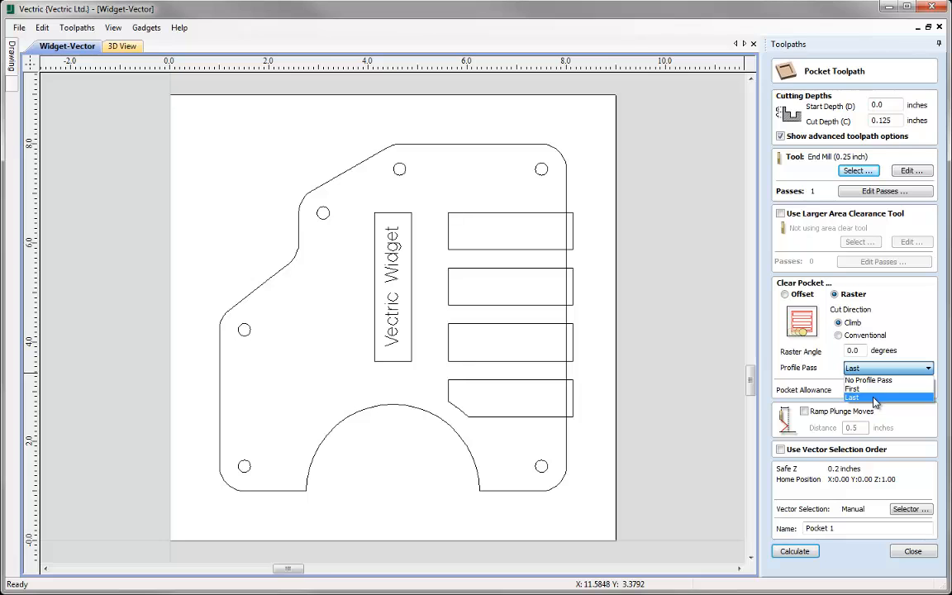
{"action": "left_click", "coordinate": [875, 396]}
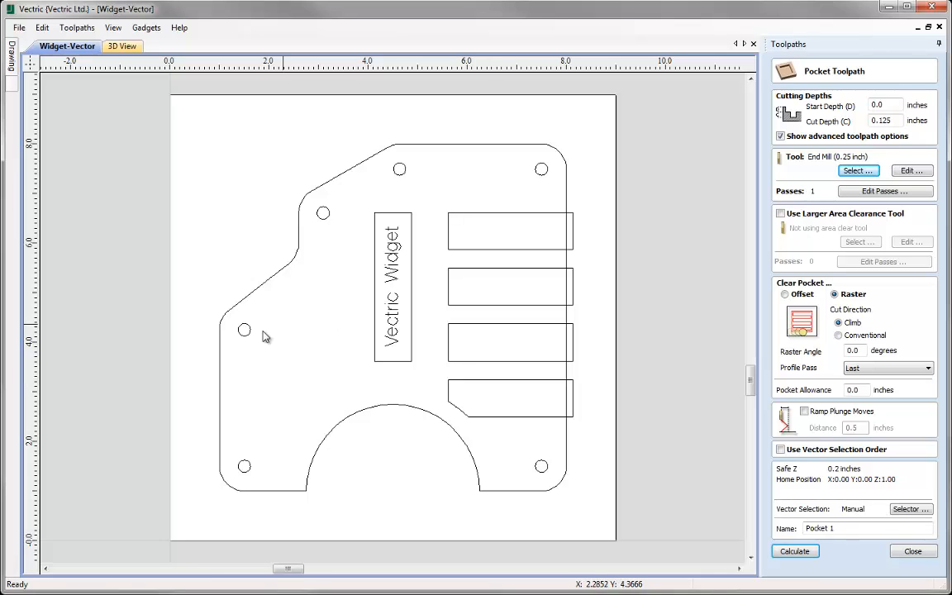
{"action": "left_click", "coordinate": [489, 215]}
{"action": "left_click", "coordinate": [490, 269], "text": "shift"}
{"action": "left_click", "coordinate": [494, 325], "text": "shift"}
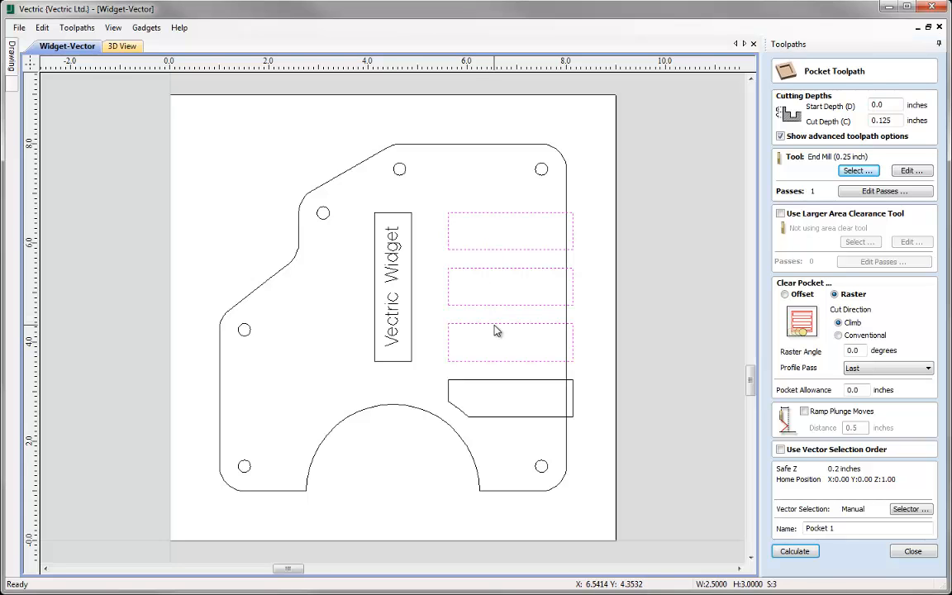
{"action": "left_click", "coordinate": [463, 196]}
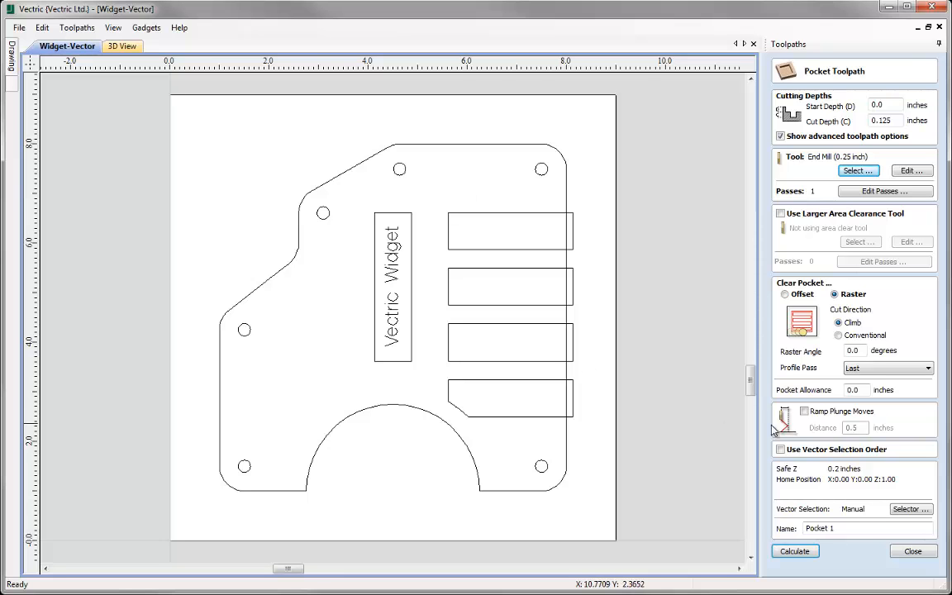
- Use the Vector Selector to pick all closed vectors on the Recess Rectangles layer and associate the selection with the toolpath
{"action": "left_click", "coordinate": [907, 509]}
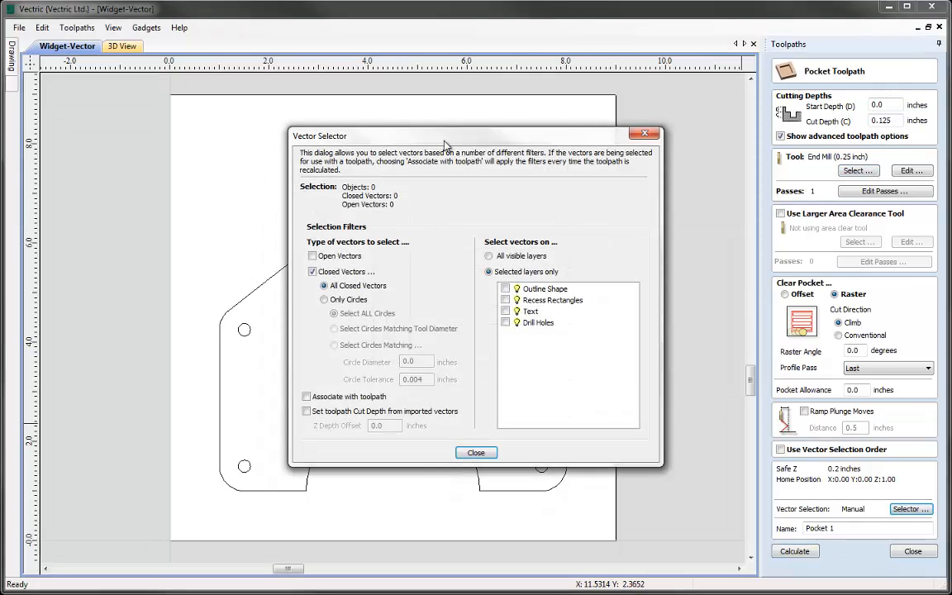
{"action": "left_click_drag", "start_coordinate": [422, 133], "coordinate": [239, 160]}
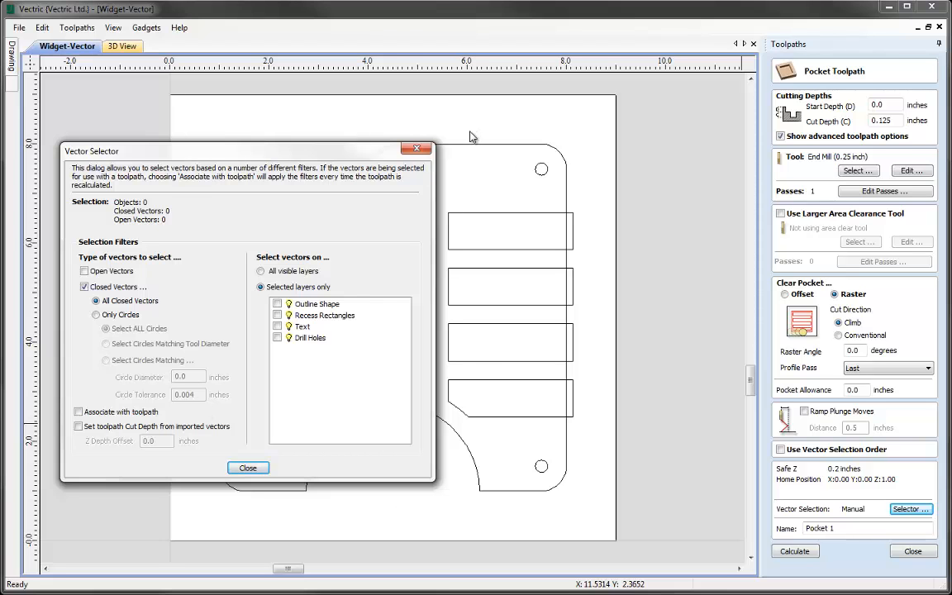
{"action": "mouse_move", "coordinate": [344, 153]}
{"action": "left_mouse_down"}
{"action": "mouse_move", "coordinate": [377, 361]}
{"action": "mouse_move", "coordinate": [342, 141]}
{"action": "left_mouse_up"}
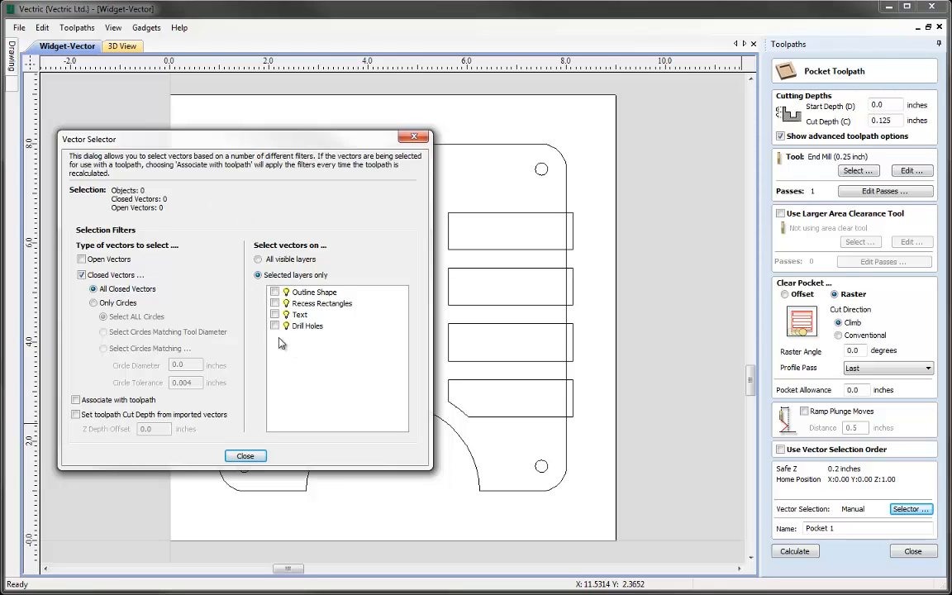
{"action": "left_click", "coordinate": [274, 303]}
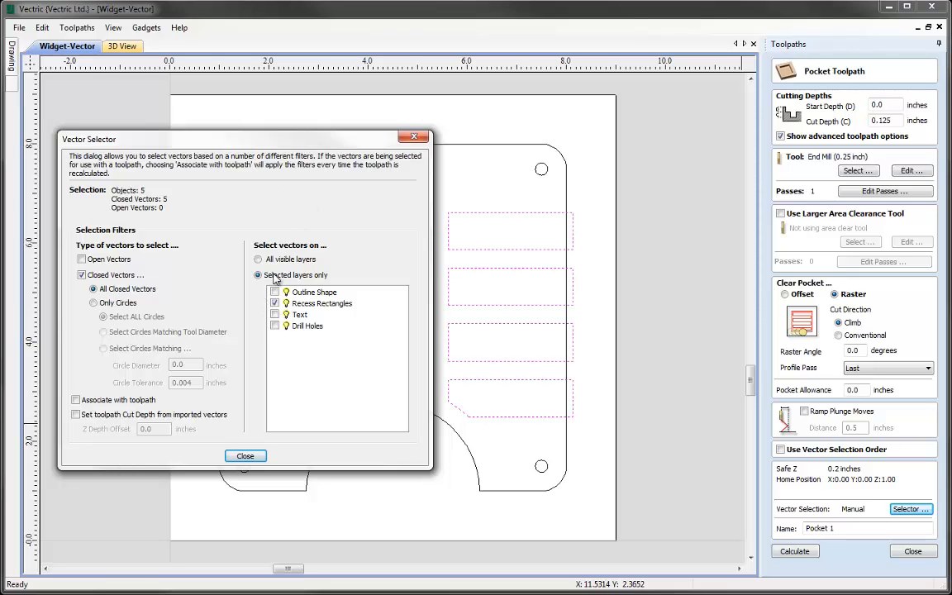
{"action": "left_click_drag", "start_coordinate": [309, 144], "coordinate": [260, 97]}
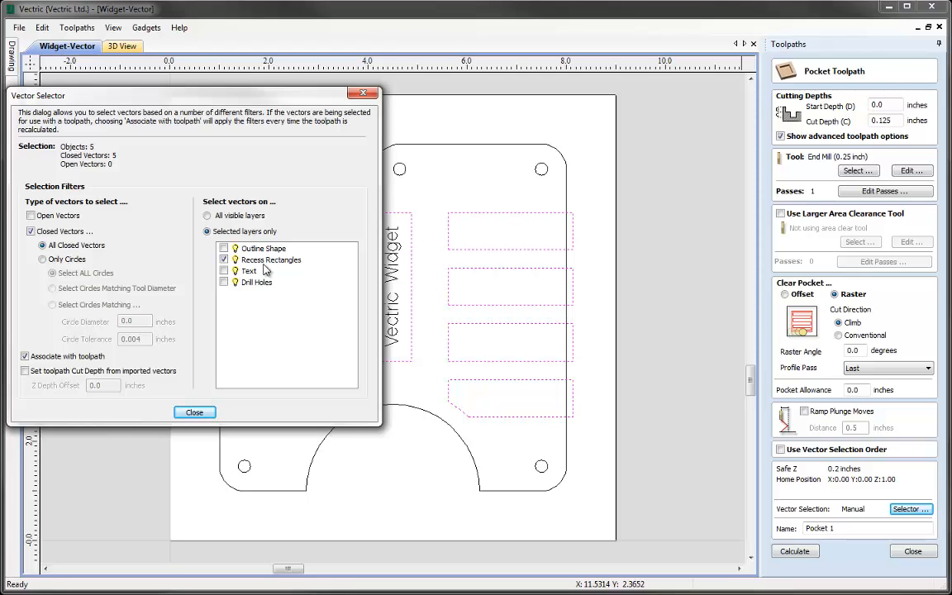
{"action": "left_click", "coordinate": [193, 412]}
- Name the toolpath Pocket Rectangles and calculate it
{"action": "left_click", "coordinate": [842, 529]}
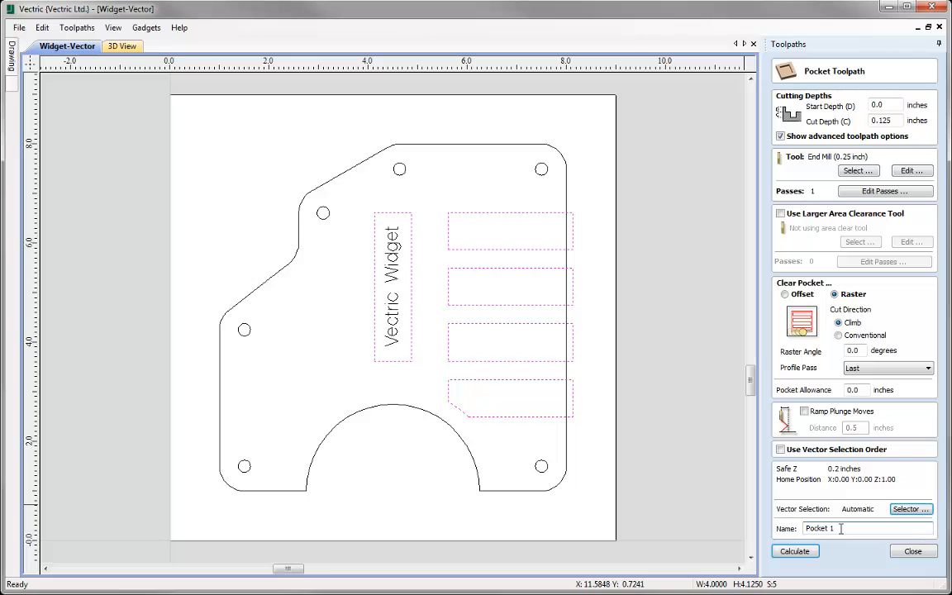
{"action": "type", "text": "Rectangles"}
{"action": "left_click", "coordinate": [796, 552]}
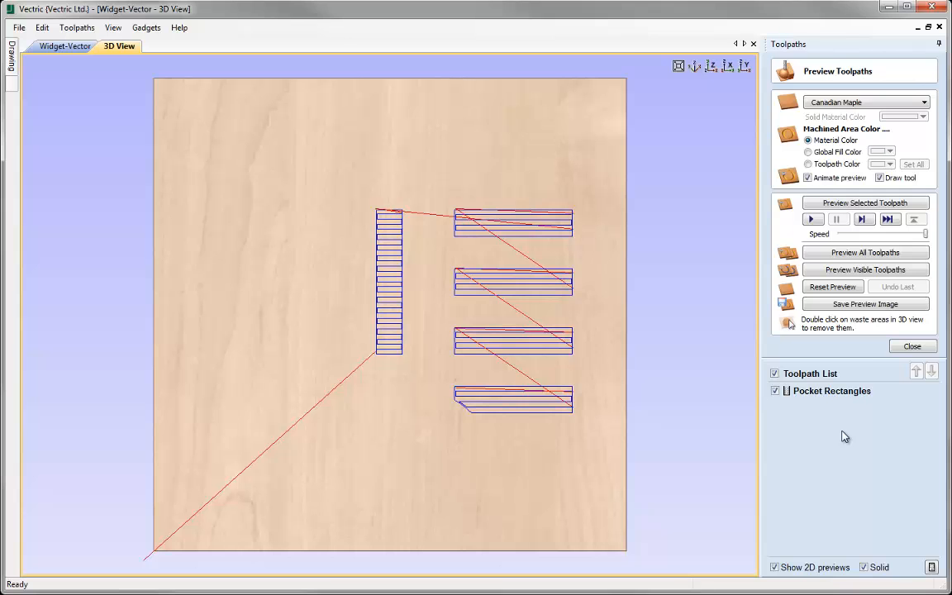
- Start a Drilling toolpath with a 0.375-inch cut depth and the End Mill (0.25 inch) tool
{"action": "left_click", "coordinate": [910, 347]}
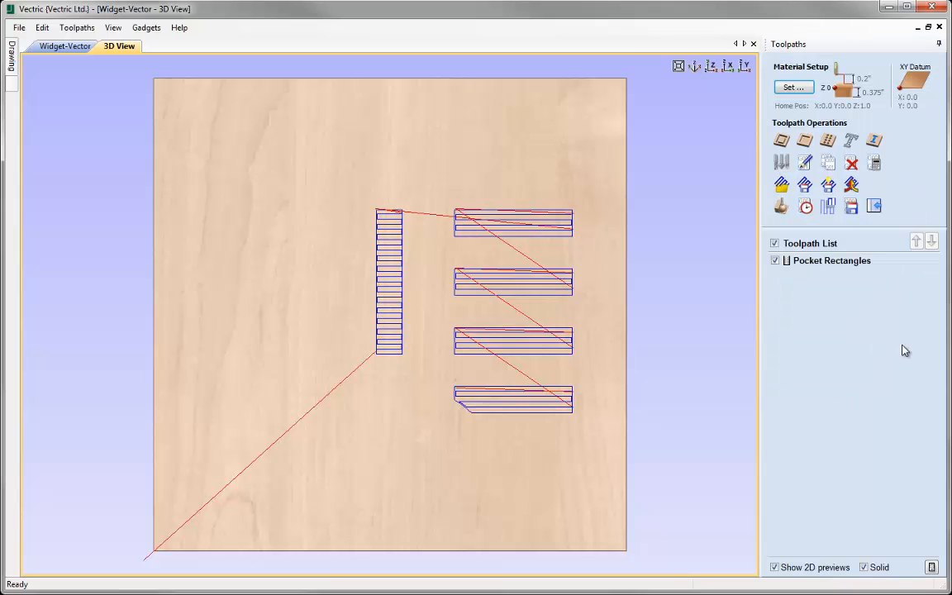
{"action": "left_click", "coordinate": [46, 48]}
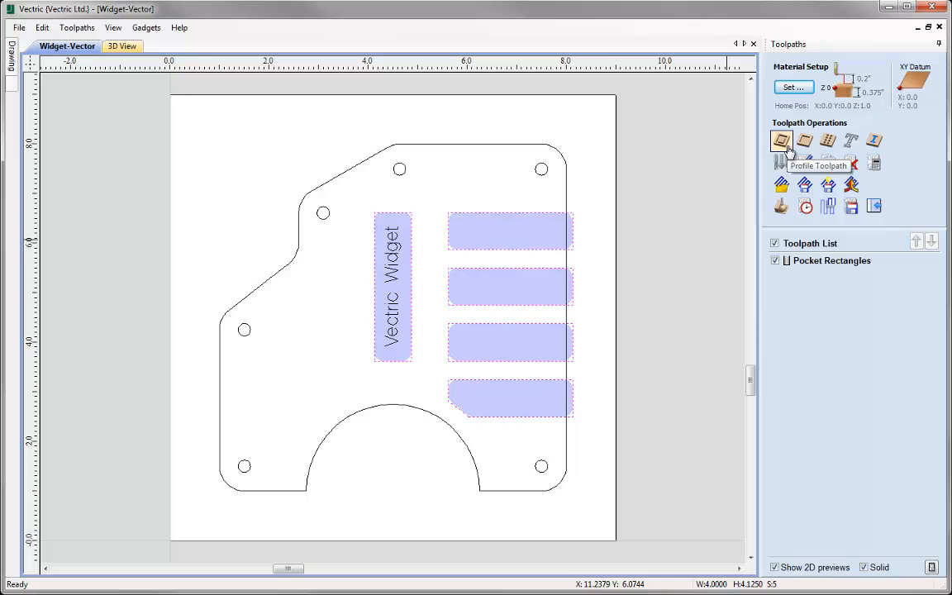
{"action": "left_click", "coordinate": [829, 142]}
{"action": "left_click", "coordinate": [592, 242]}
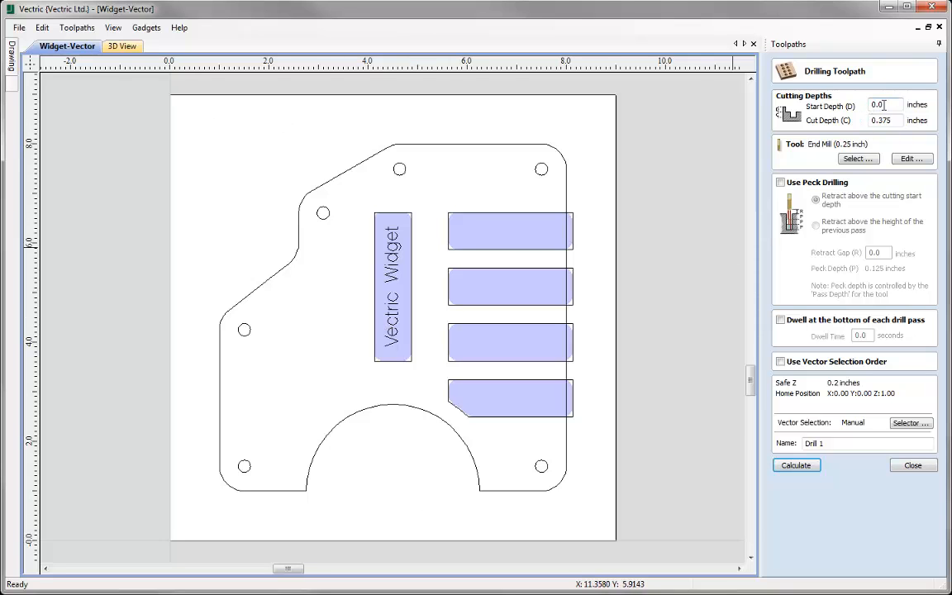
{"action": "key", "text": "Tab"}
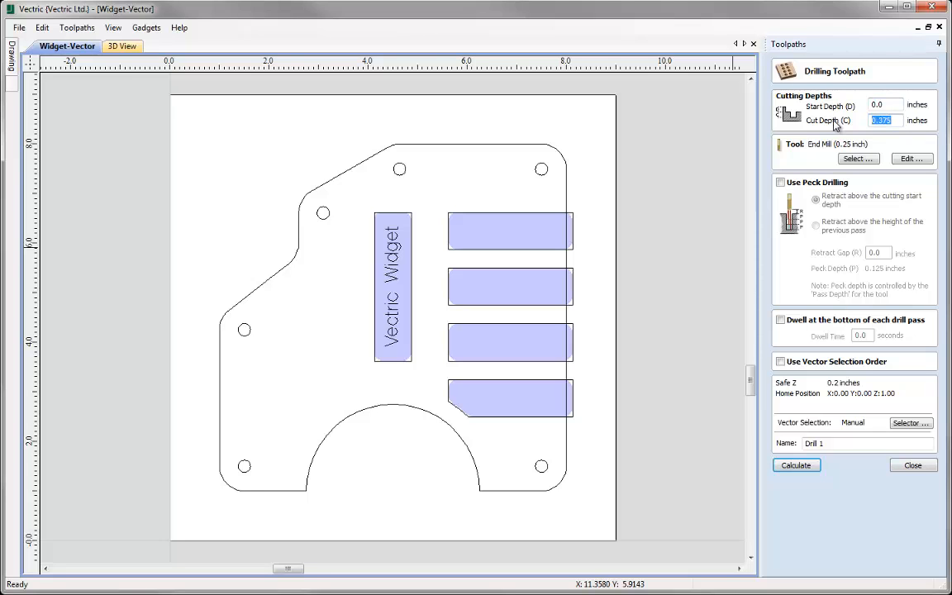
{"action": "key", "text": "Home"}
{"action": "left_click", "coordinate": [857, 158]}
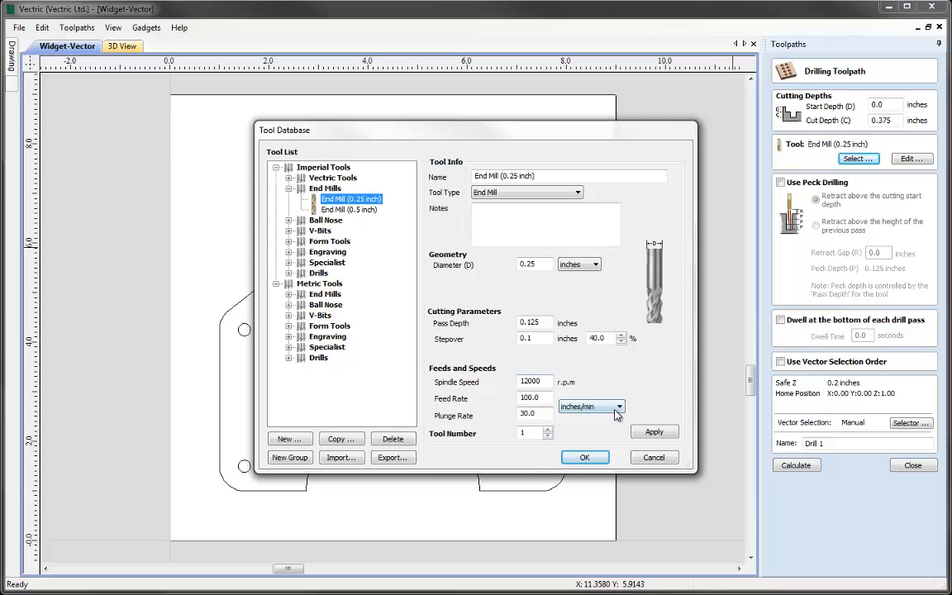
{"action": "left_click", "coordinate": [584, 457]}
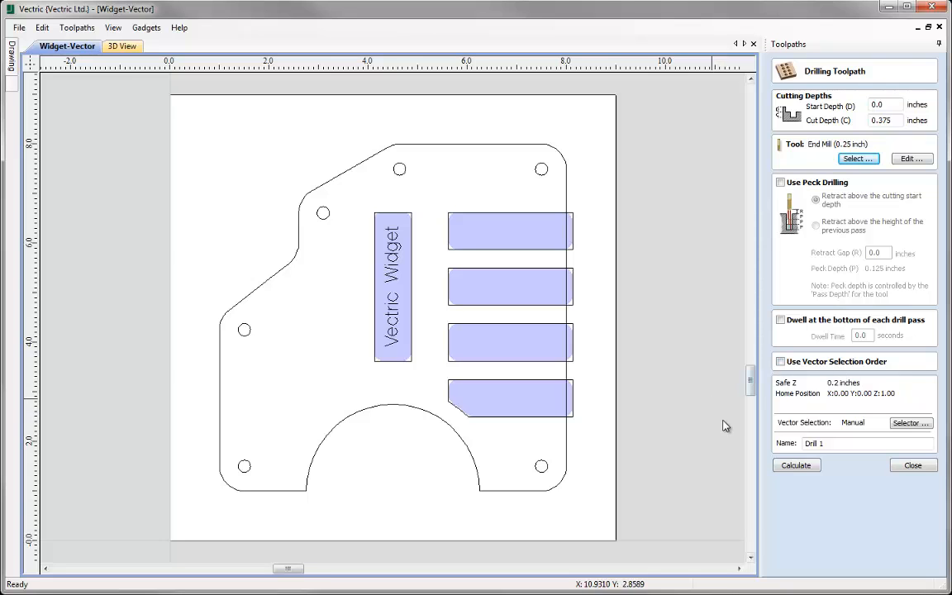
- Use the Vector Selector to pick all circles on the Drill Holes layer only and associate the selection with the toolpath
{"action": "left_click", "coordinate": [918, 424]}
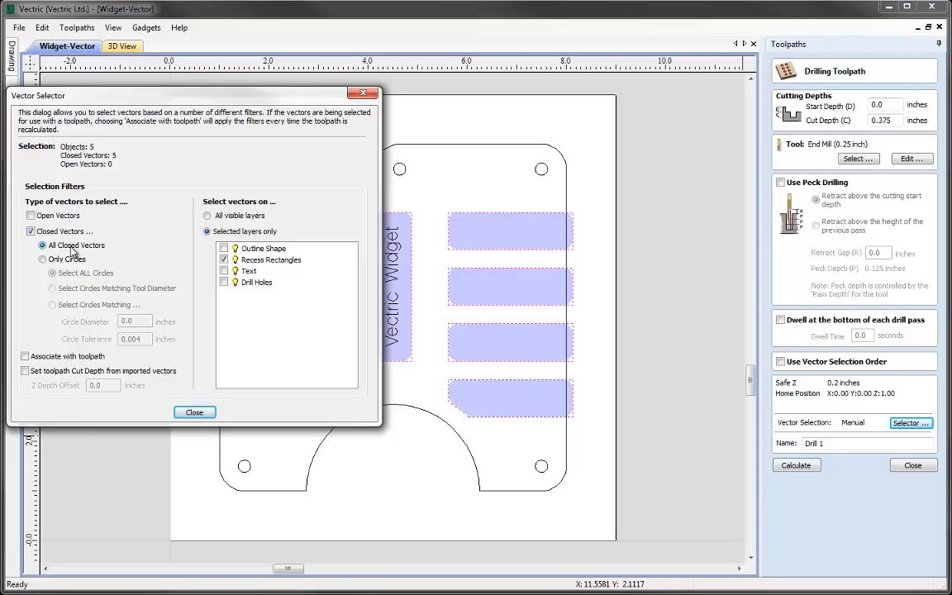
{"action": "left_click", "coordinate": [43, 260]}
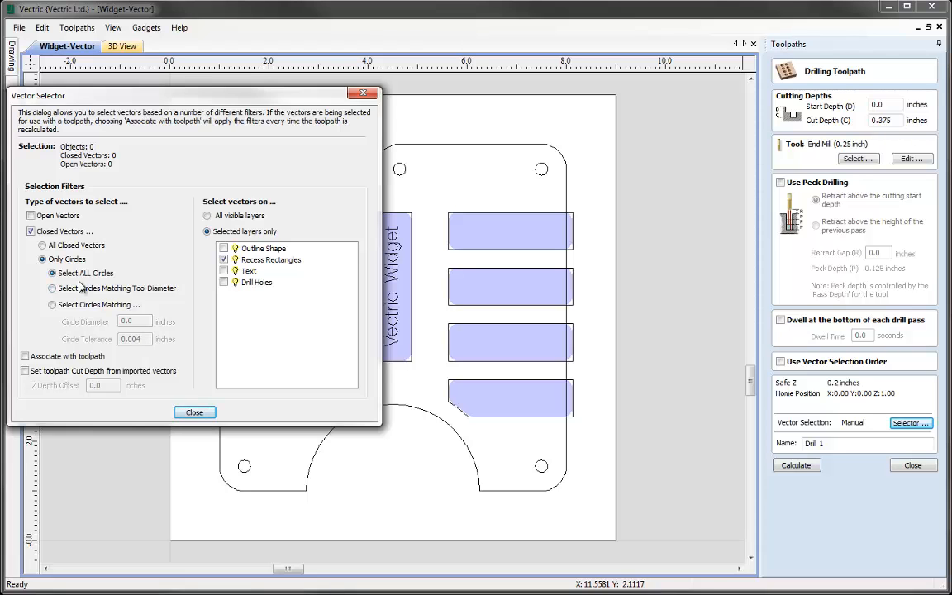
{"action": "left_click", "coordinate": [224, 283]}
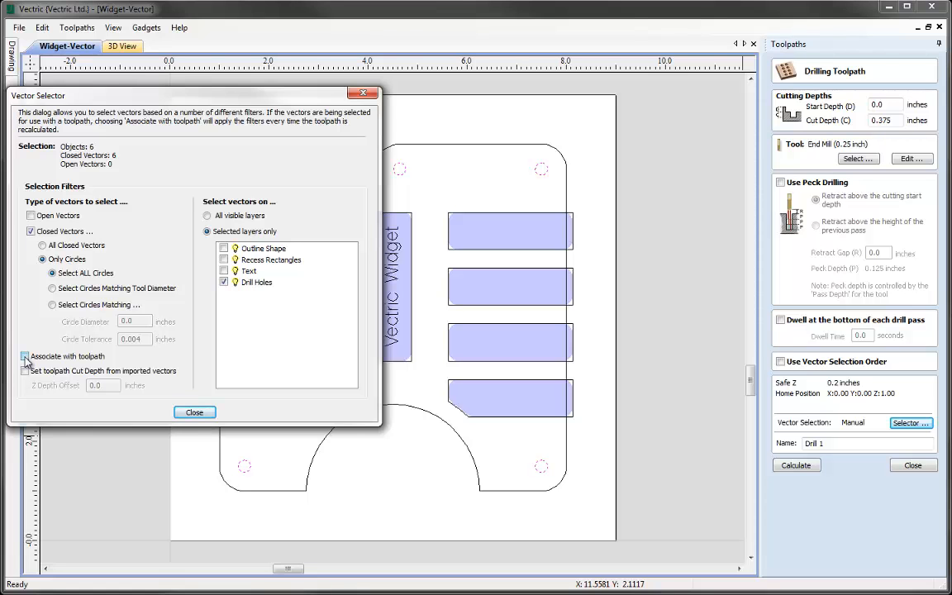
{"action": "left_click", "coordinate": [195, 413]}
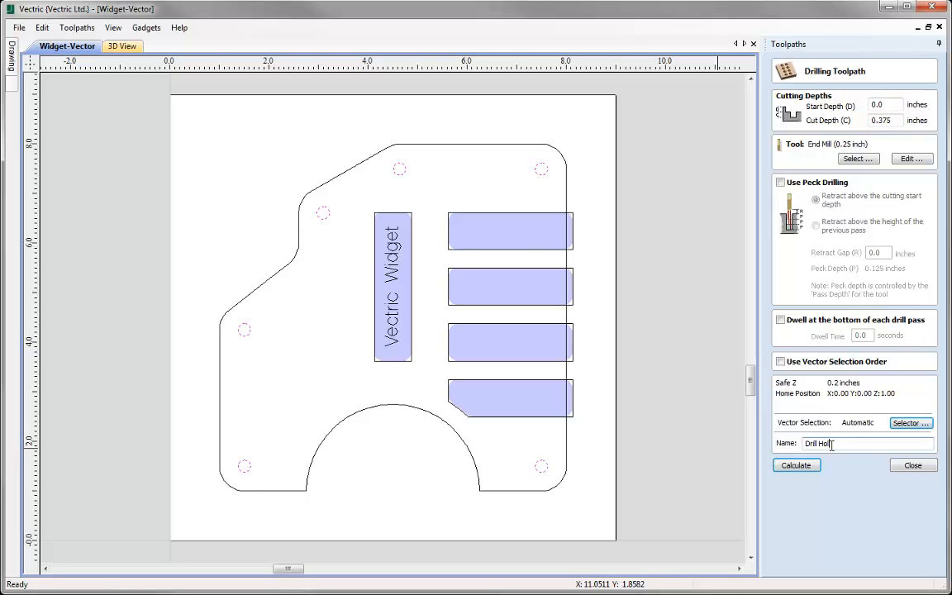
- Calculate the drilling toolpath under the name Drill Holes and hide all toolpaths before returning to the 2D drawing
{"action": "left_click", "coordinate": [796, 465]}
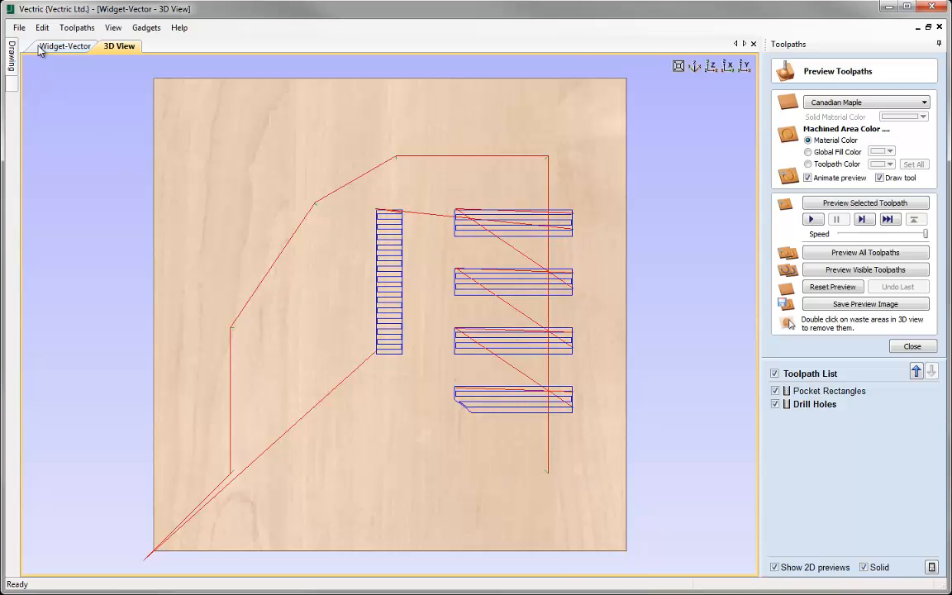
{"action": "left_click", "coordinate": [775, 374]}
{"action": "left_click", "coordinate": [899, 347]}
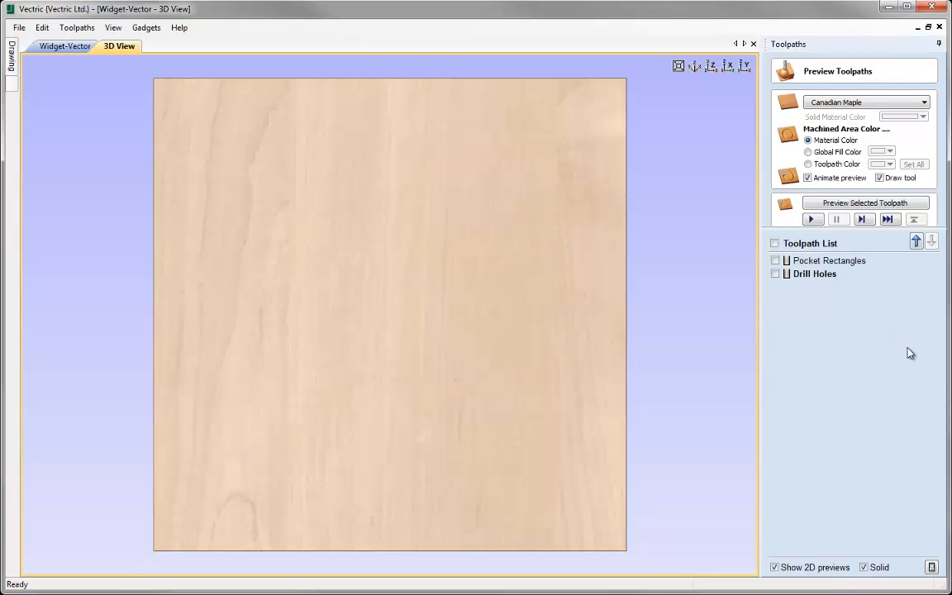
{"action": "left_click", "coordinate": [49, 46]}
{"action": "left_click", "coordinate": [299, 323]}
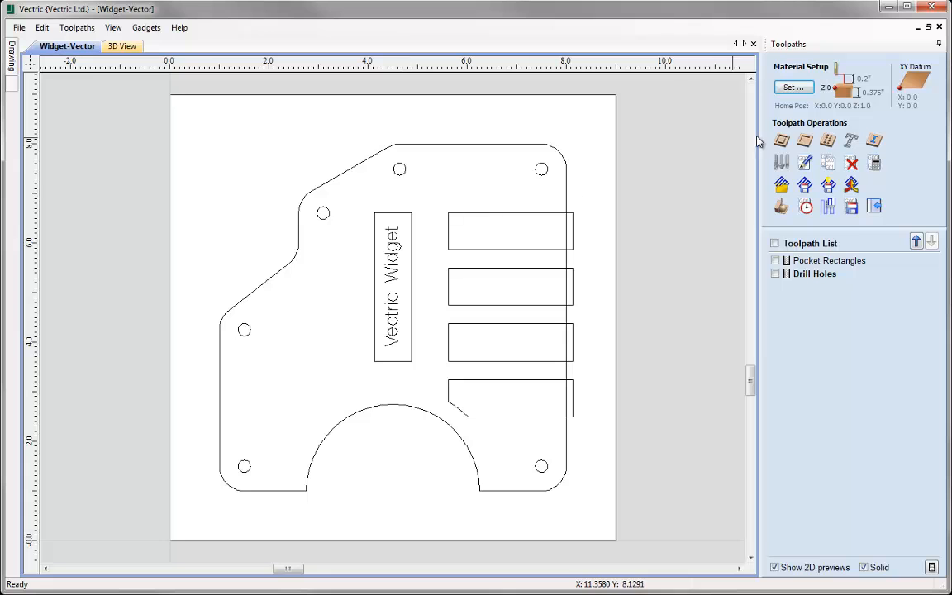
- Start a Profile toolpath with start depth 0.0 and cut depth 0.03 inches, showing the advanced toolpath options
{"action": "left_click", "coordinate": [782, 142]}
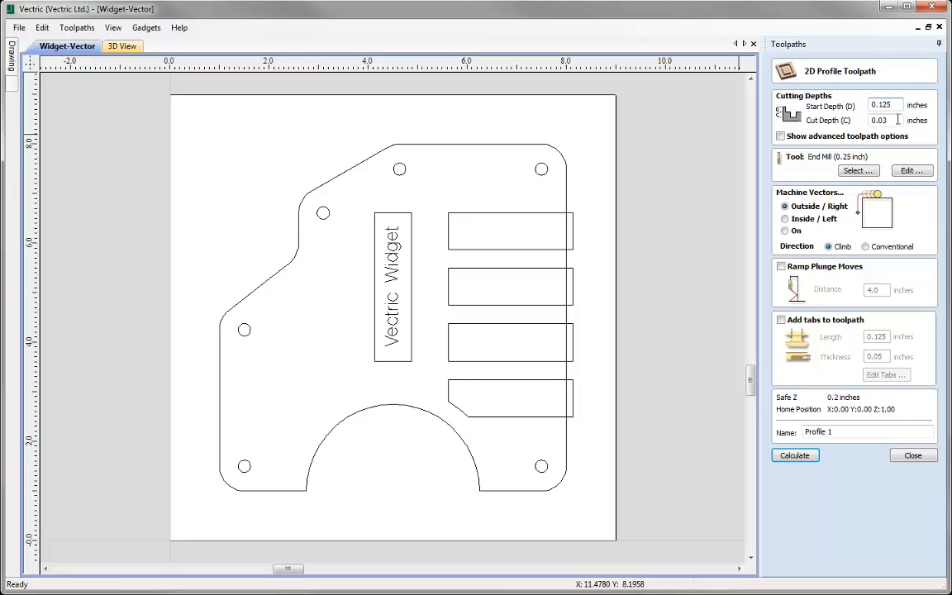
{"action": "left_click_drag", "start_coordinate": [897, 120], "coordinate": [835, 126]}
{"action": "left_click", "coordinate": [781, 136]}
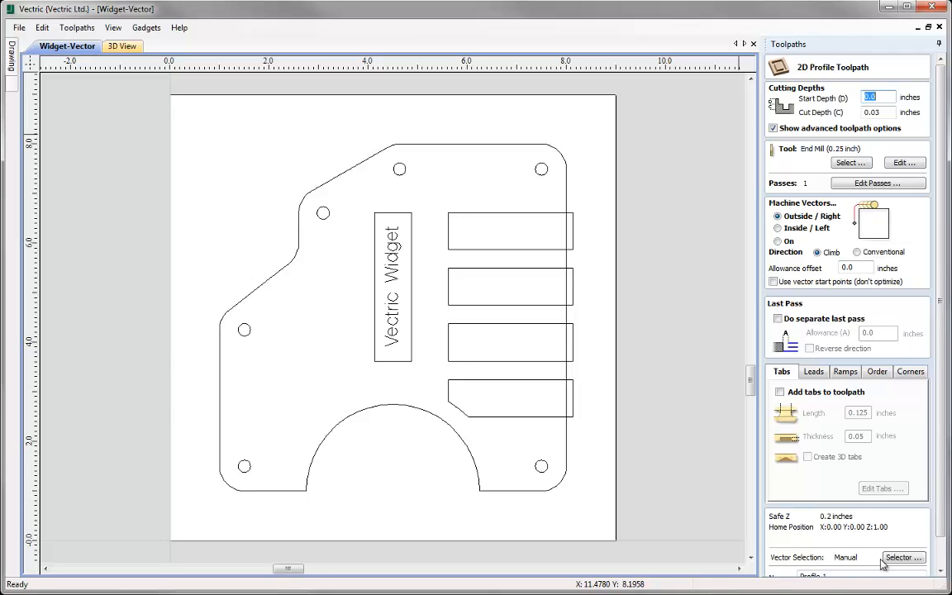
{"action": "left_click", "coordinate": [774, 128]}
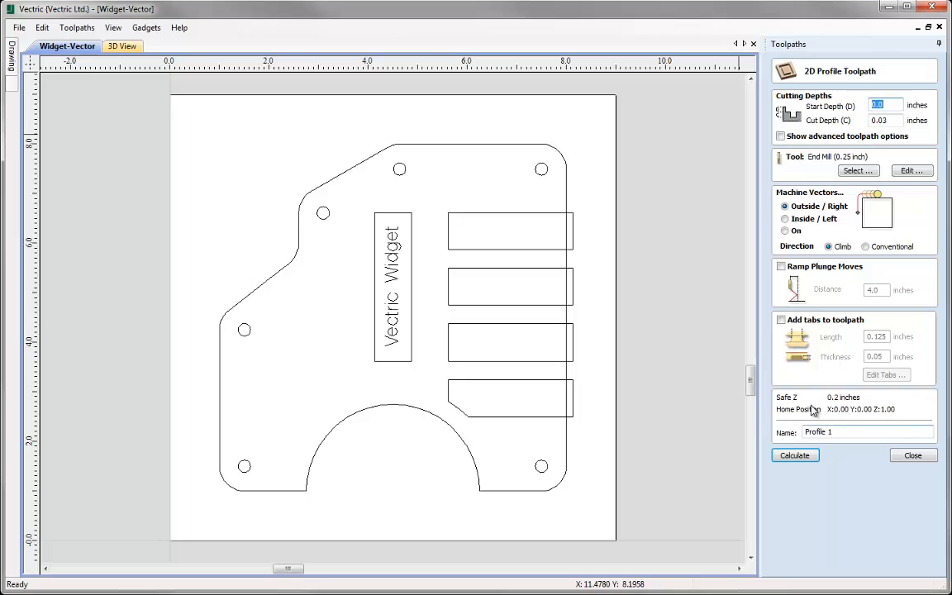
{"action": "left_click", "coordinate": [782, 138]}
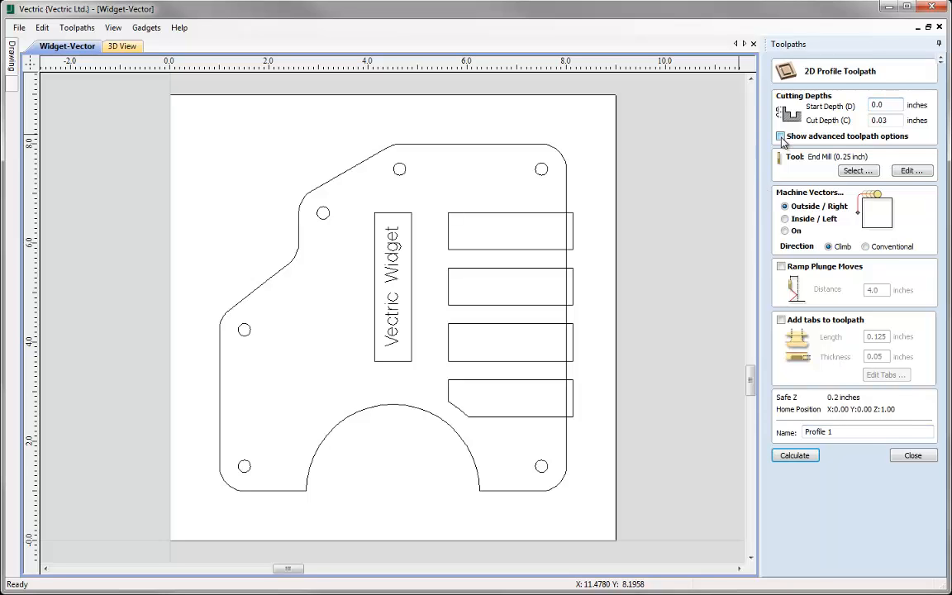
- Assign the V-Bit (60 deg 0.25") tool to the profile toolpath and machine on the vectors
{"action": "left_click", "coordinate": [849, 163]}
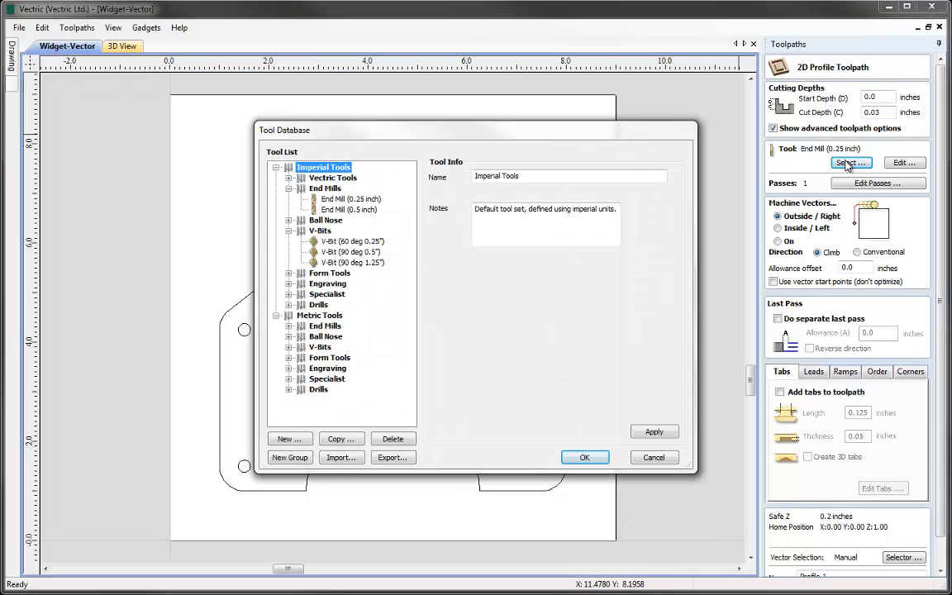
{"action": "left_click", "coordinate": [347, 241]}
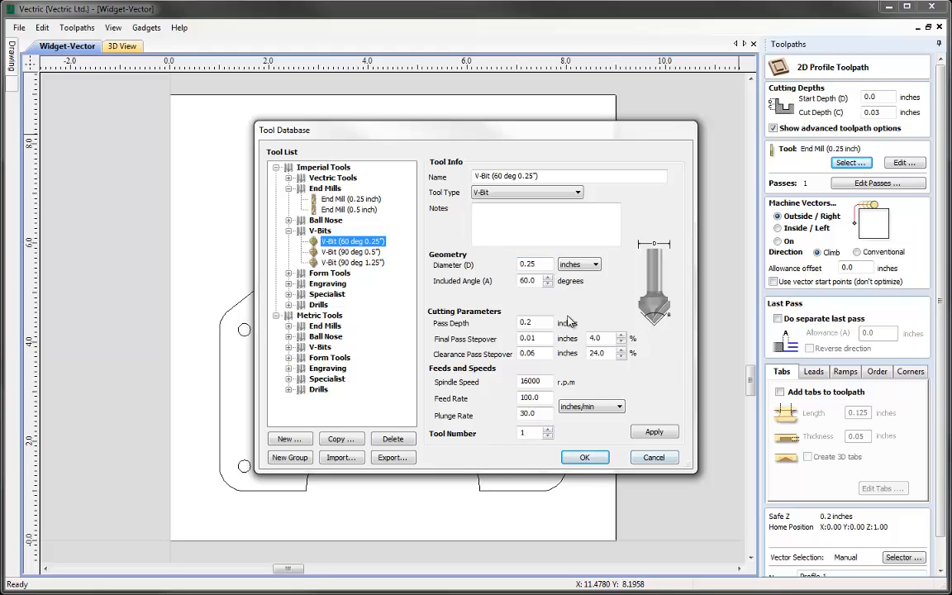
{"action": "left_click", "coordinate": [583, 460]}
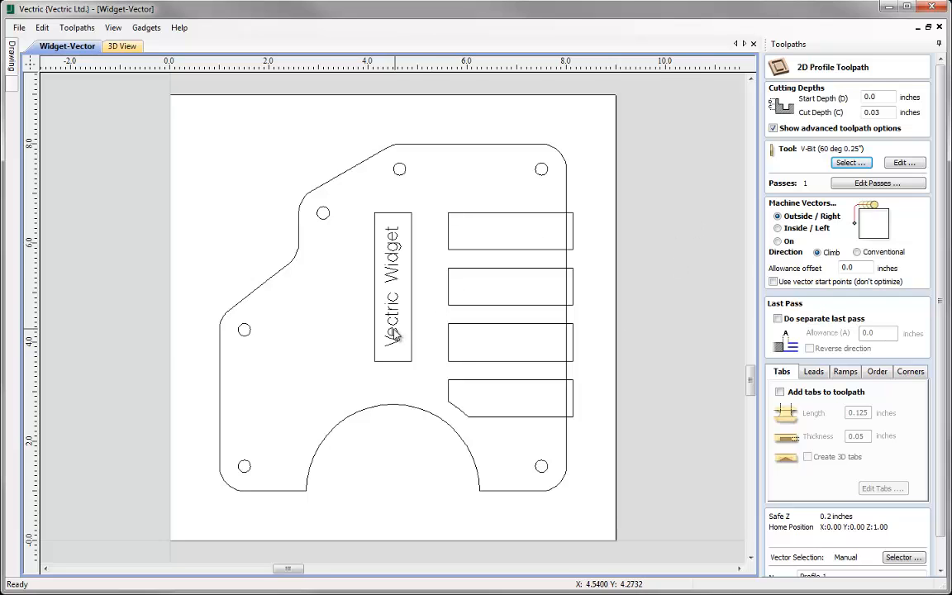
{"action": "left_click", "coordinate": [778, 240]}
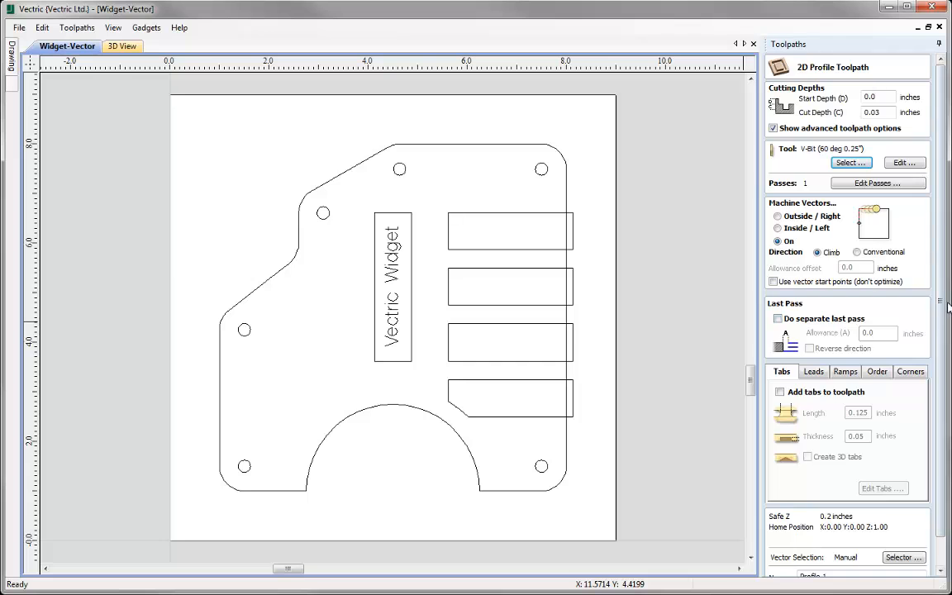
- Use the Vector Selector to pick open and all closed vectors on the Text layer only and associate the selection with the toolpath
{"action": "left_click_drag", "start_coordinate": [941, 301], "coordinate": [940, 358]}
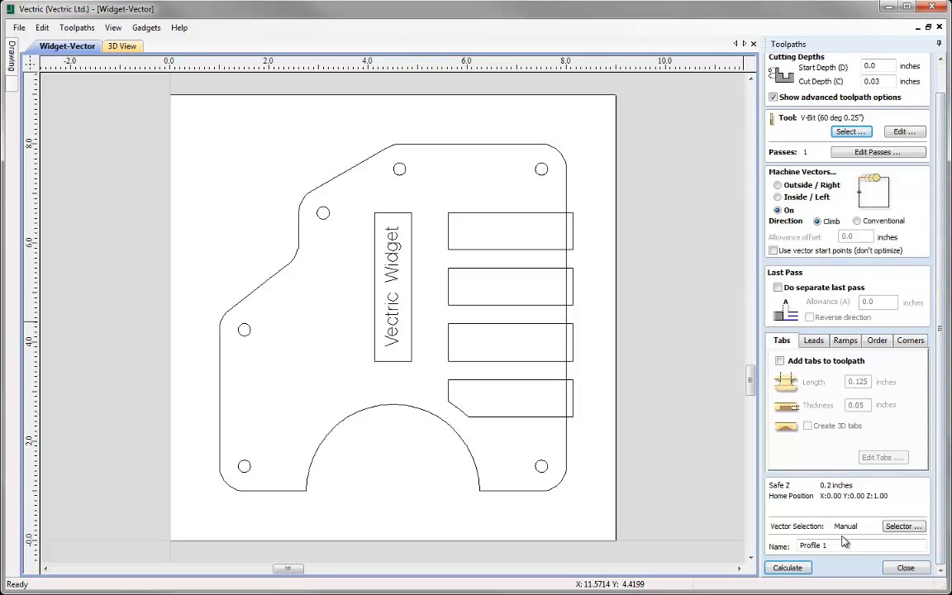
{"action": "left_click", "coordinate": [899, 527]}
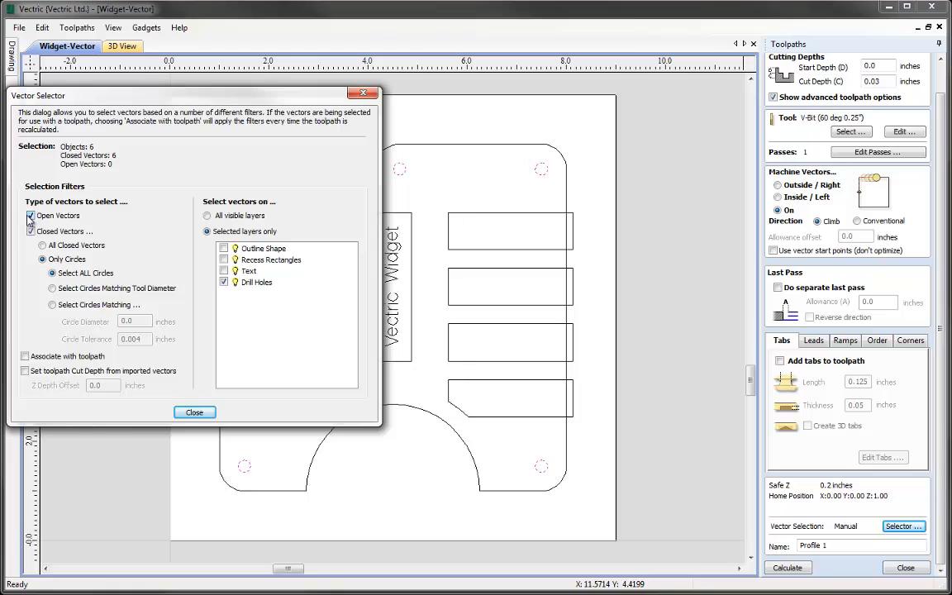
{"action": "left_click", "coordinate": [43, 246]}
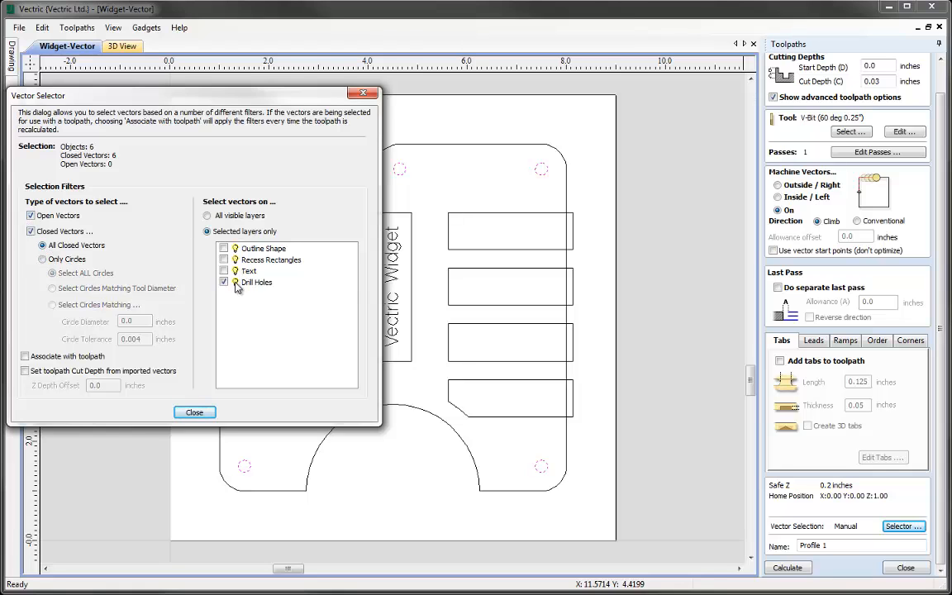
{"action": "left_click", "coordinate": [223, 270]}
{"action": "left_click", "coordinate": [223, 282]}
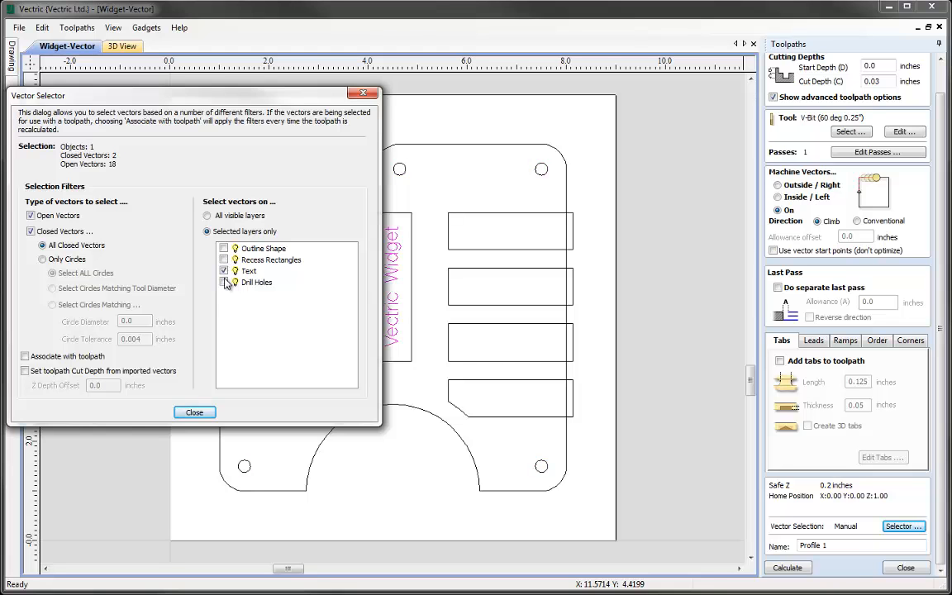
{"action": "mouse_move", "coordinate": [281, 105]}
{"action": "left_mouse_down"}
{"action": "mouse_move", "coordinate": [444, 391]}
{"action": "mouse_move", "coordinate": [461, 563]}
{"action": "left_mouse_up"}
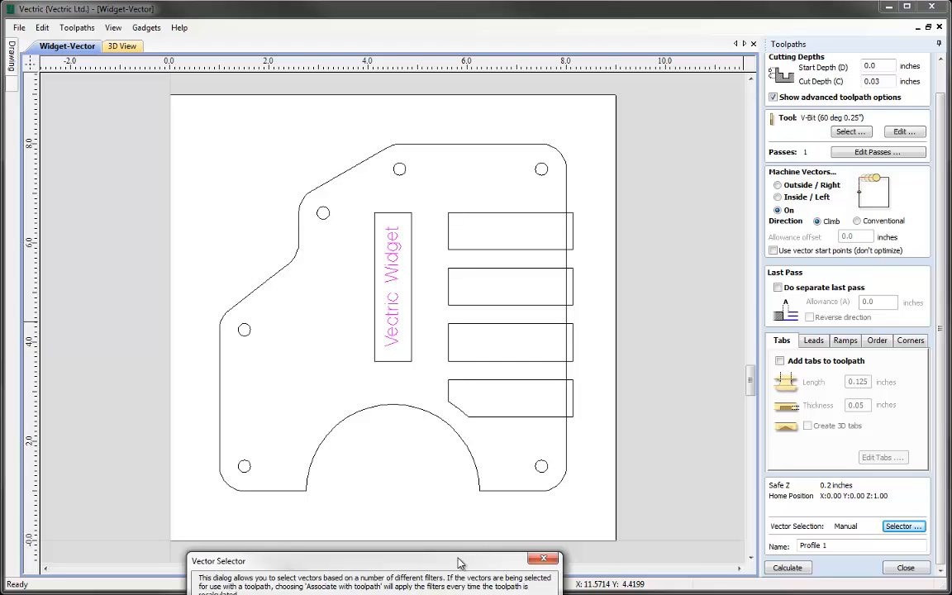
{"action": "mouse_move", "coordinate": [460, 563]}
{"action": "left_mouse_down"}
{"action": "mouse_move", "coordinate": [346, 193]}
{"action": "mouse_move", "coordinate": [346, 138]}
{"action": "left_mouse_up"}
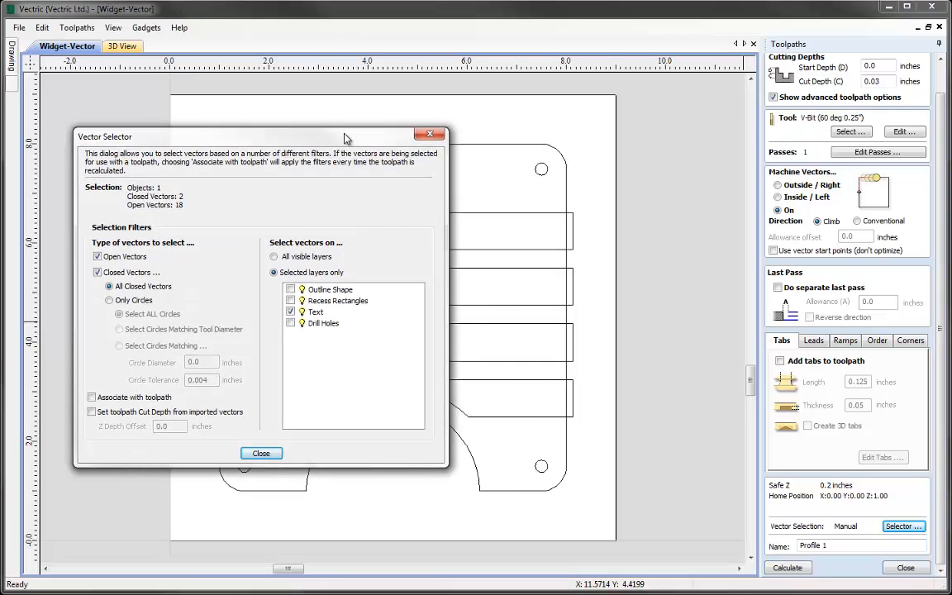
{"action": "left_click", "coordinate": [92, 398]}
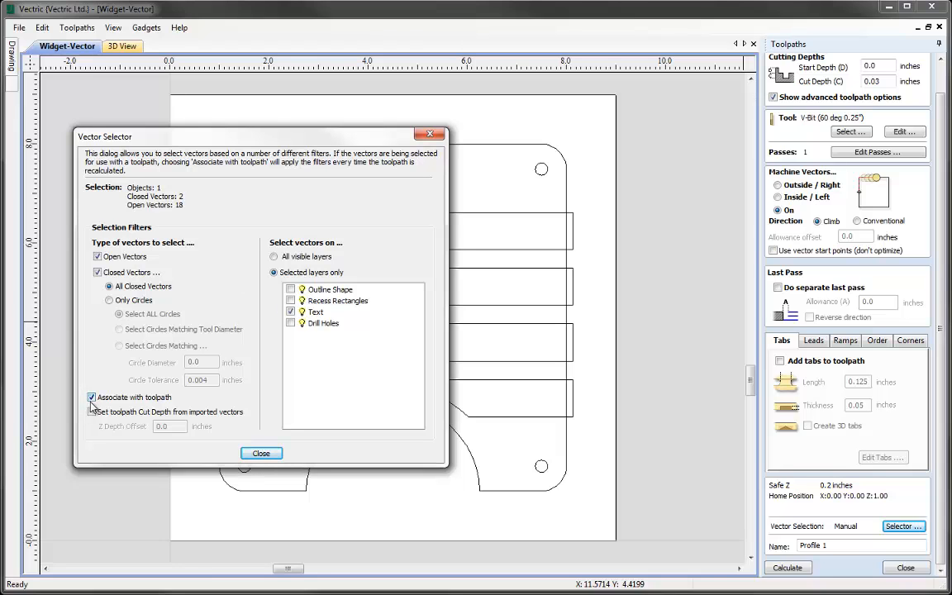
{"action": "left_click", "coordinate": [261, 454]}
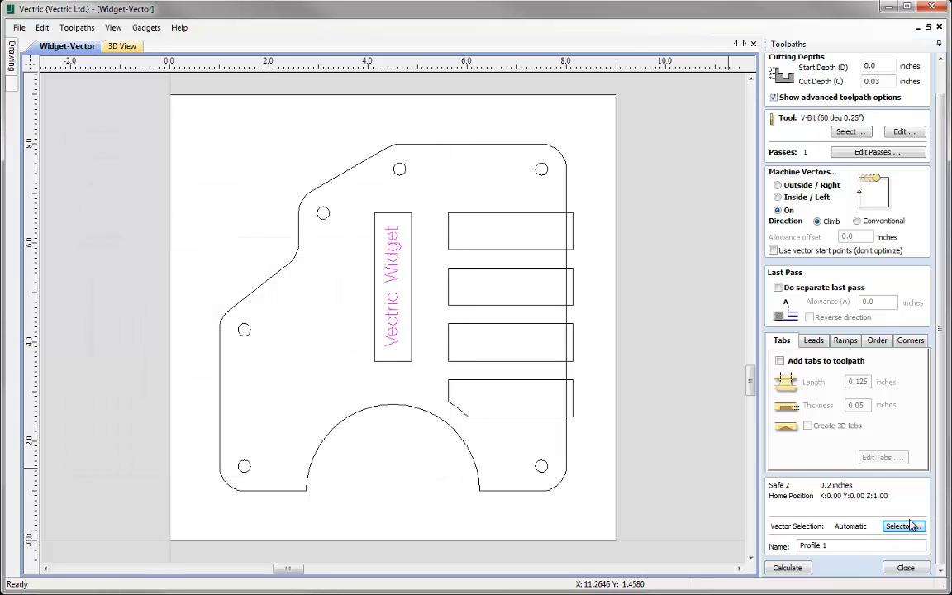
- Name the toolpath Profile Text, calculate it, and return to the 2D drawing
{"action": "left_click", "coordinate": [844, 546]}
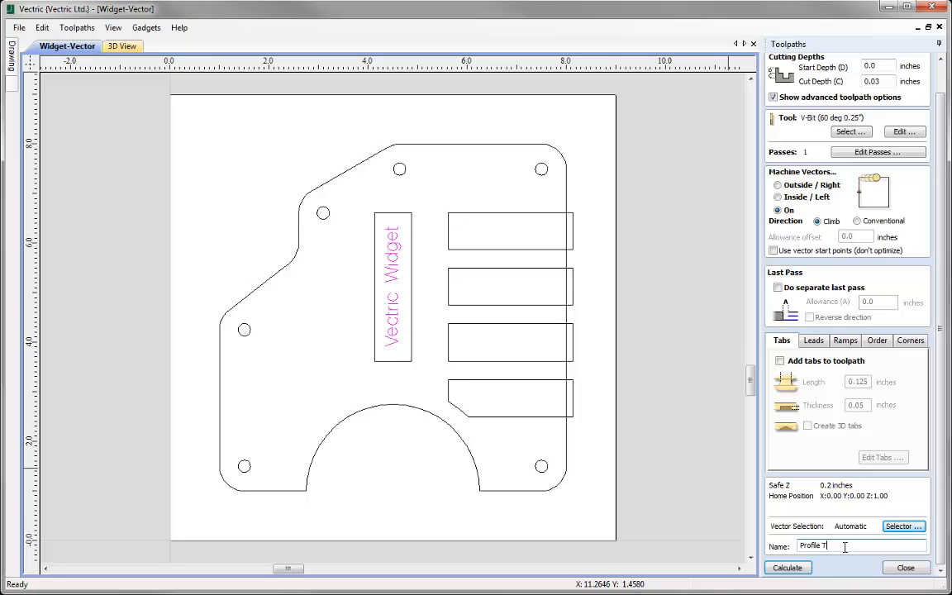
{"action": "left_click", "coordinate": [787, 568]}
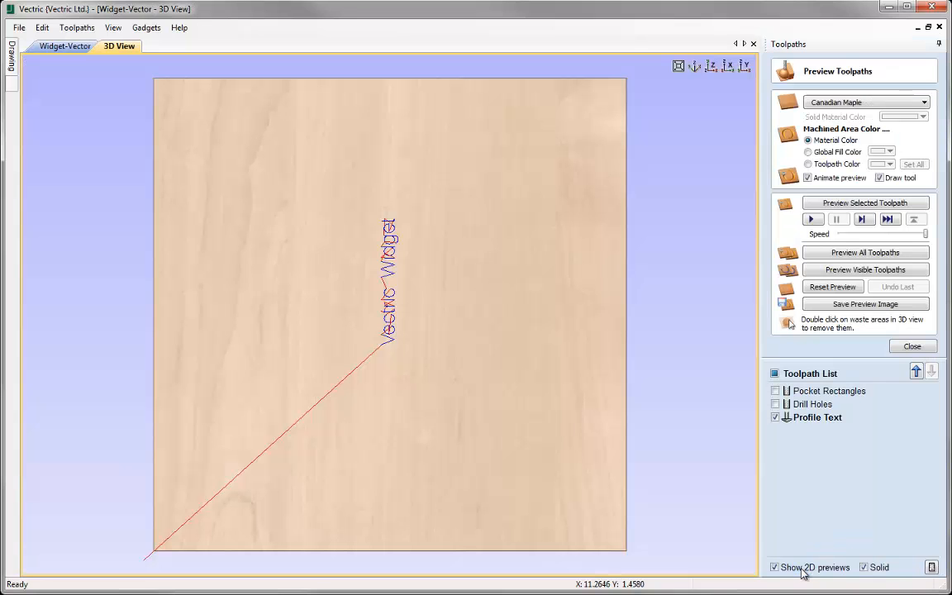
{"action": "left_click", "coordinate": [910, 347]}
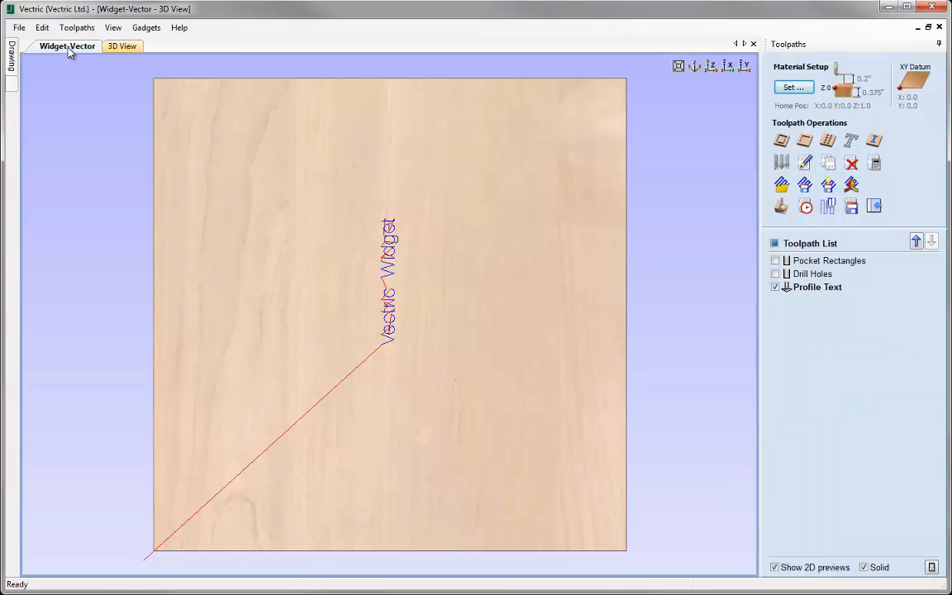
{"action": "left_click", "coordinate": [69, 46]}
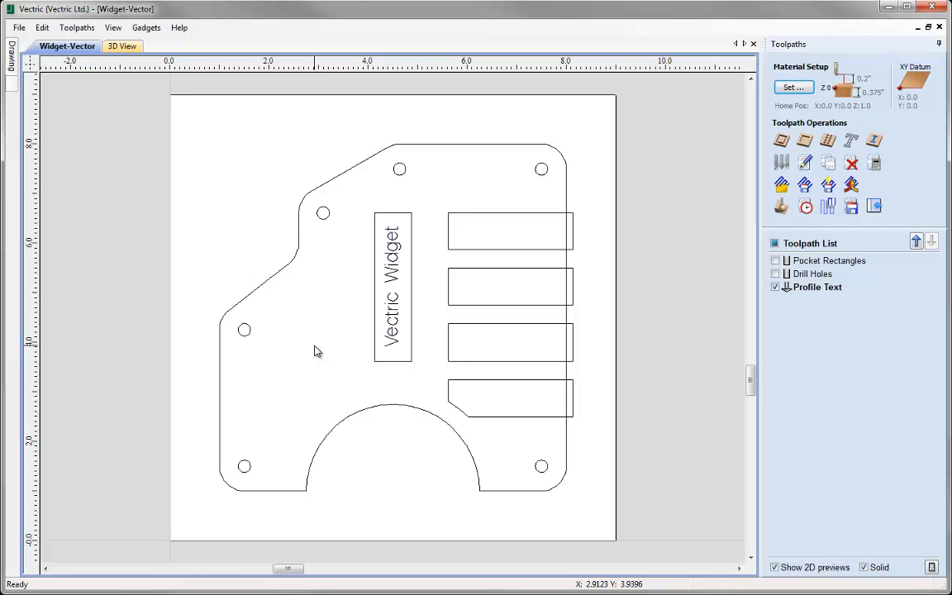
- Start a new Profile toolpath with the cut depth set to 0.375 inches
{"action": "left_click", "coordinate": [782, 142]}
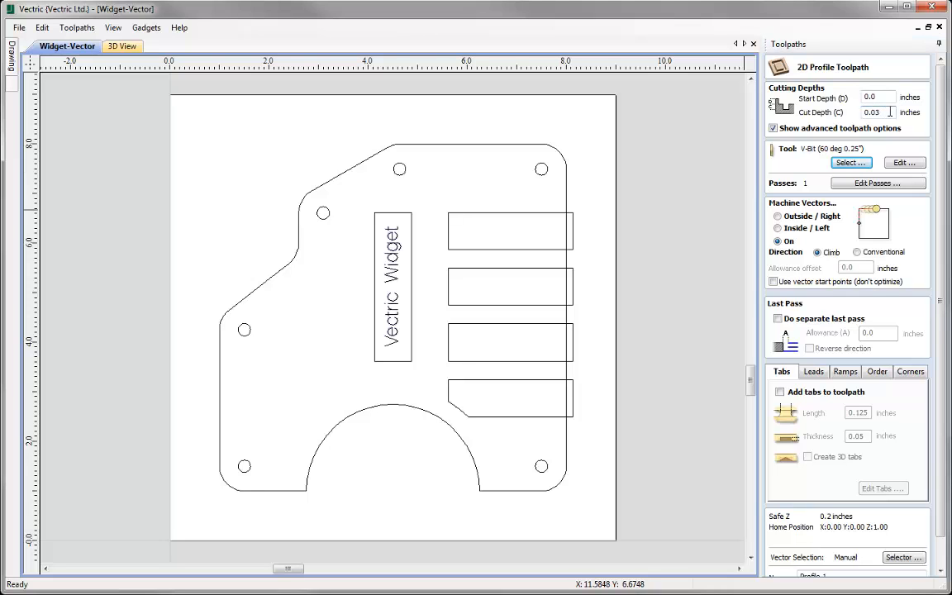
{"action": "double_click", "coordinate": [890, 112]}
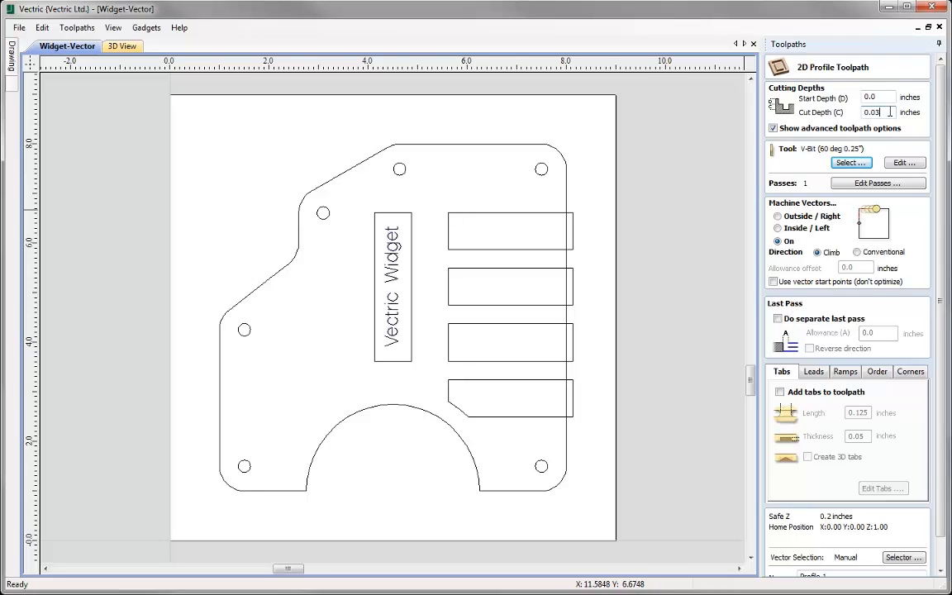
{"action": "type", "text": "0.375"}
- Assign the End Mill (0.25 inch) tool to the profile toolpath and machine outside the vectors
{"action": "left_click", "coordinate": [851, 163]}
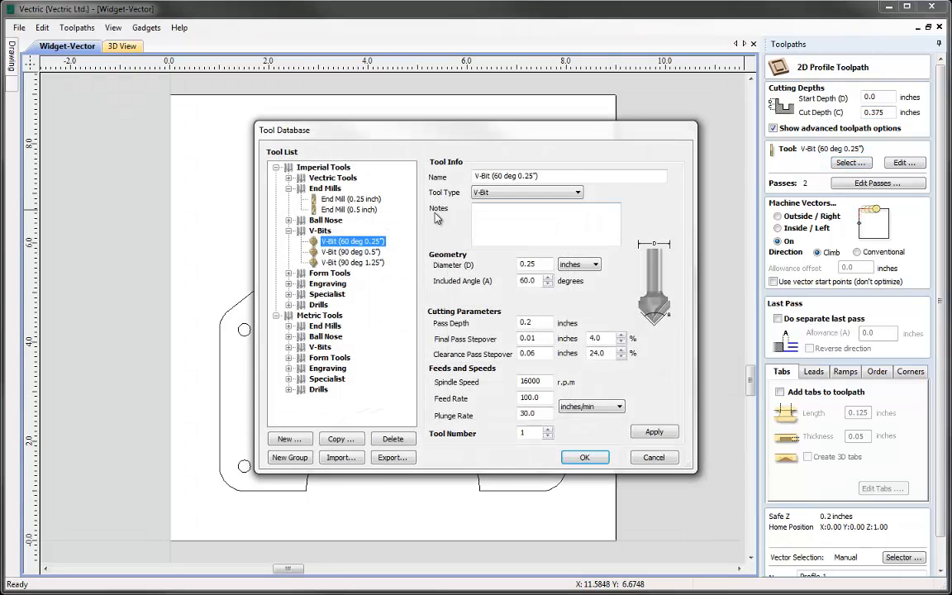
{"action": "left_click", "coordinate": [338, 200]}
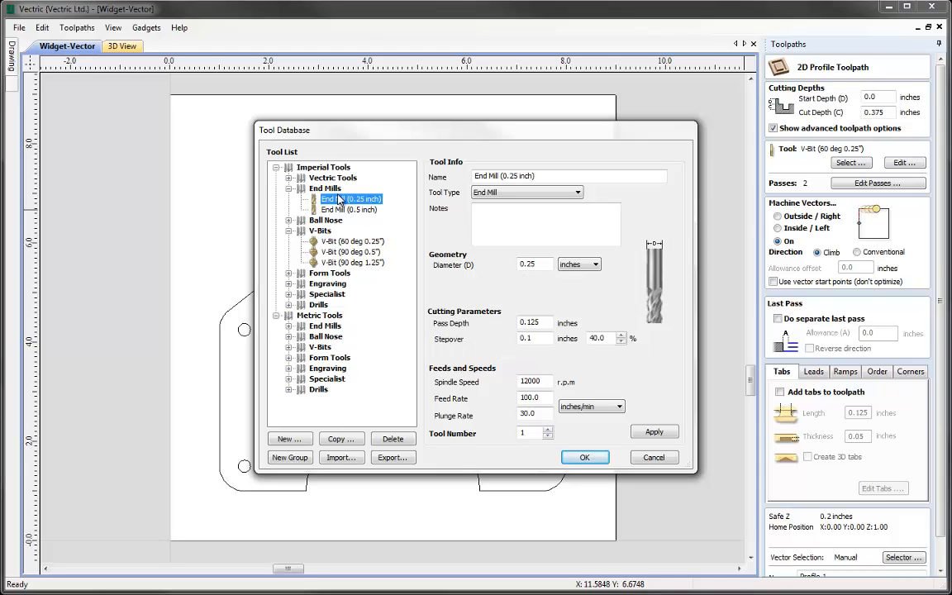
{"action": "left_click", "coordinate": [586, 458]}
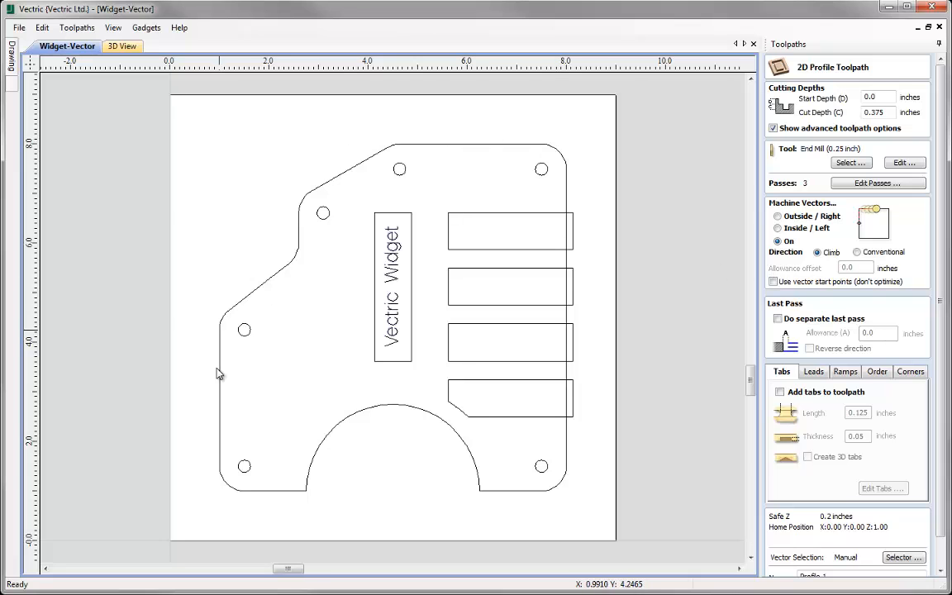
{"action": "left_click", "coordinate": [777, 217]}
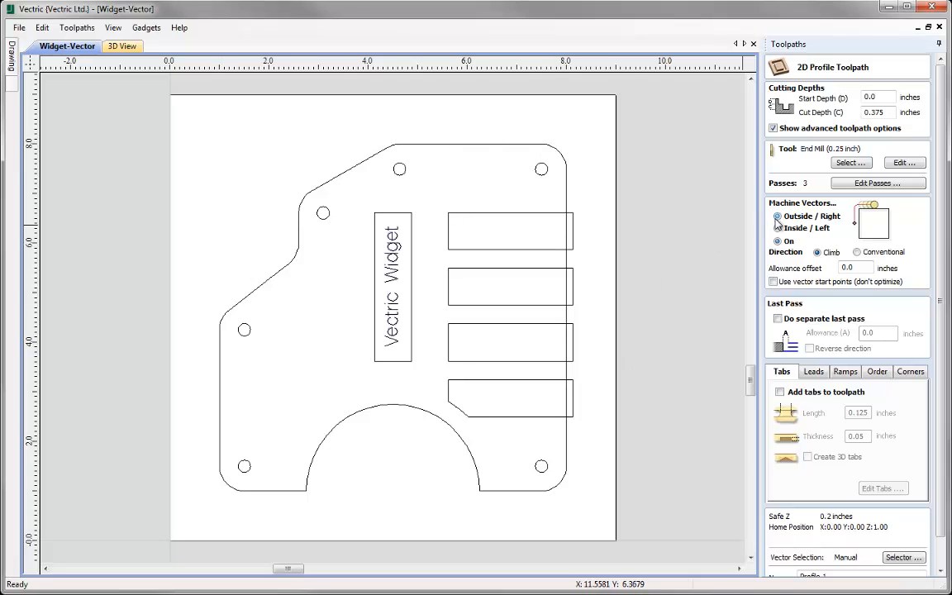
- Use the Vector Selector to pick all closed vectors on the Outline Shape layer only and associate the selection with the toolpath
{"action": "scroll", "coordinate": [854, 291], "scroll_direction": "down", "scroll_amount": 1}
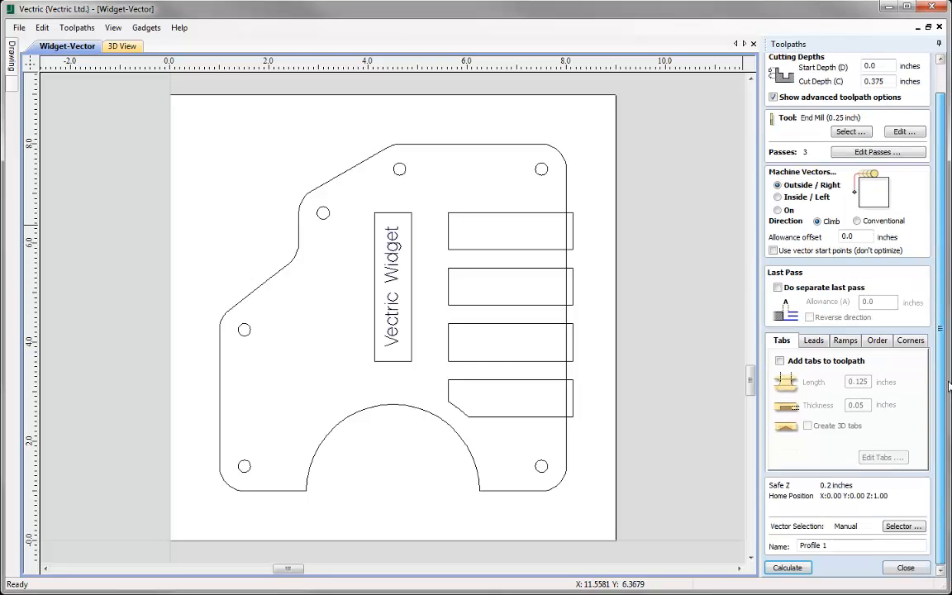
{"action": "left_click", "coordinate": [903, 527]}
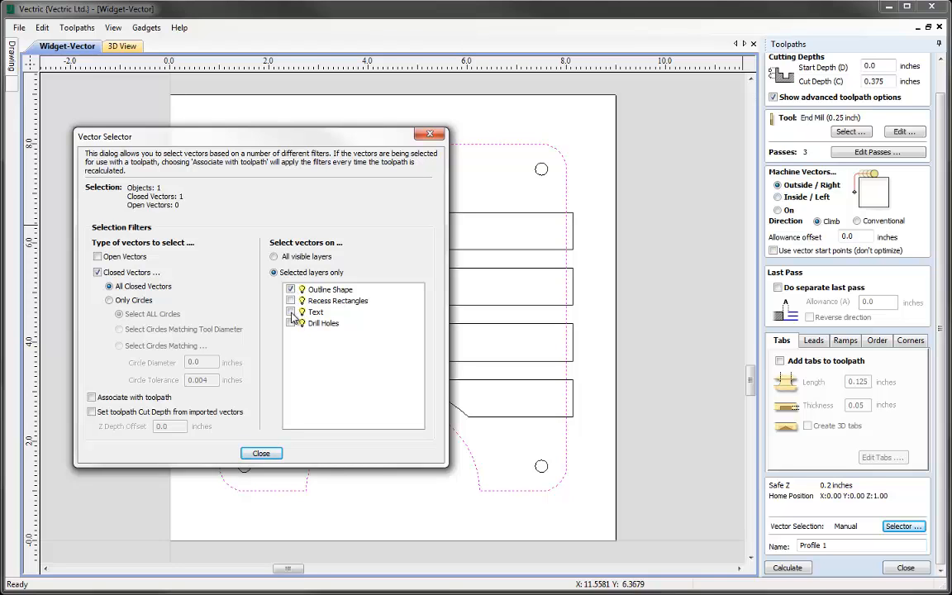
{"action": "mouse_move", "coordinate": [267, 133]}
{"action": "left_mouse_down"}
{"action": "mouse_move", "coordinate": [531, 489]}
{"action": "mouse_move", "coordinate": [508, 561]}
{"action": "mouse_move", "coordinate": [401, 122]}
{"action": "left_mouse_up"}
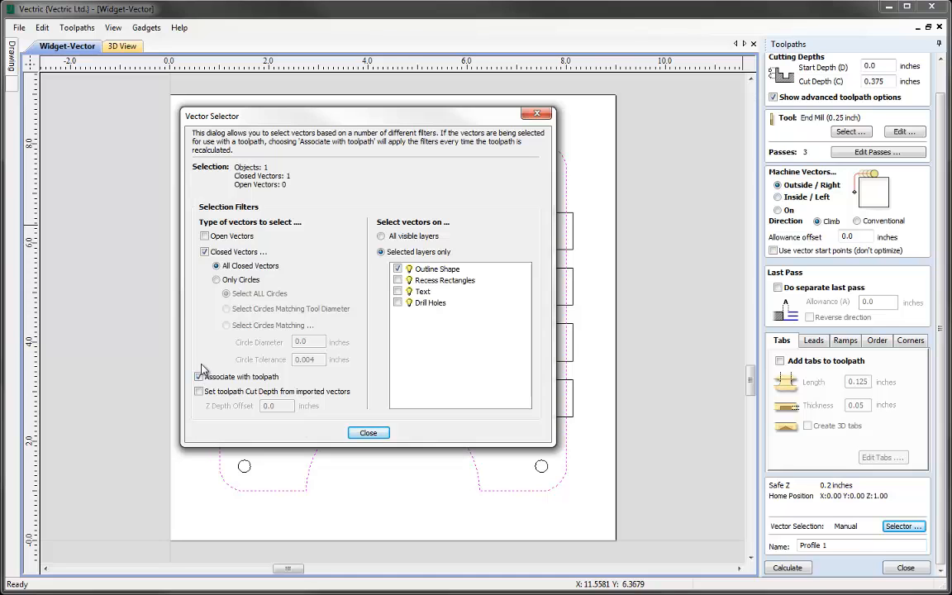
{"action": "left_click", "coordinate": [368, 433]}
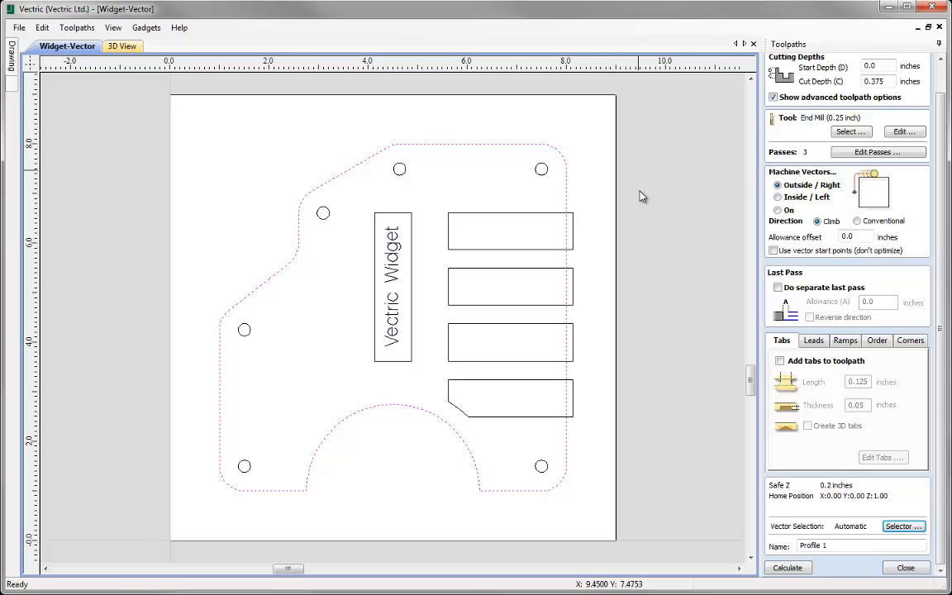
- Enable tabs on the profile toolpath with a length of 0.25 inches and open the tab placement settings
{"action": "left_click", "coordinate": [781, 362]}
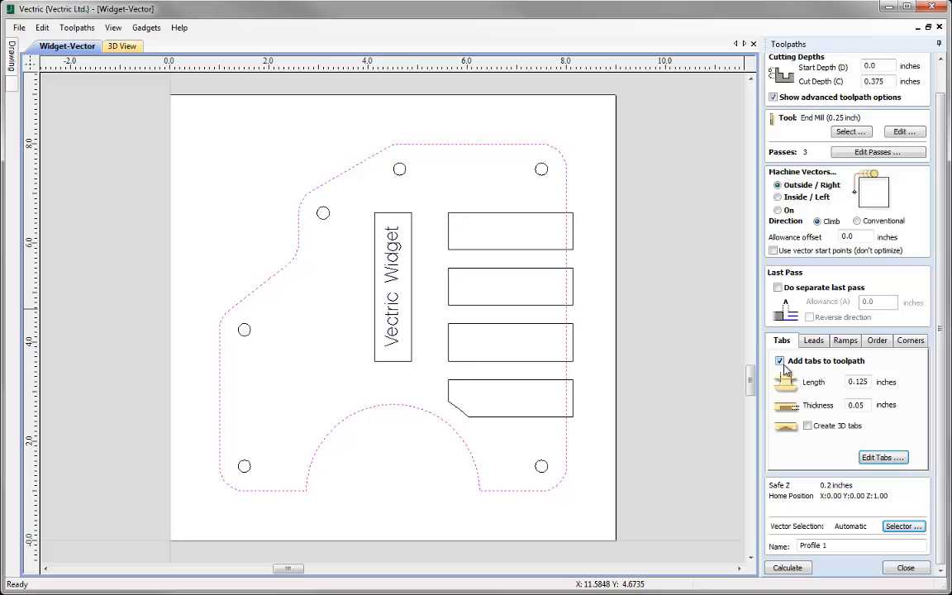
{"action": "left_click_drag", "start_coordinate": [868, 381], "coordinate": [827, 386]}
{"action": "type", "text": "0."}
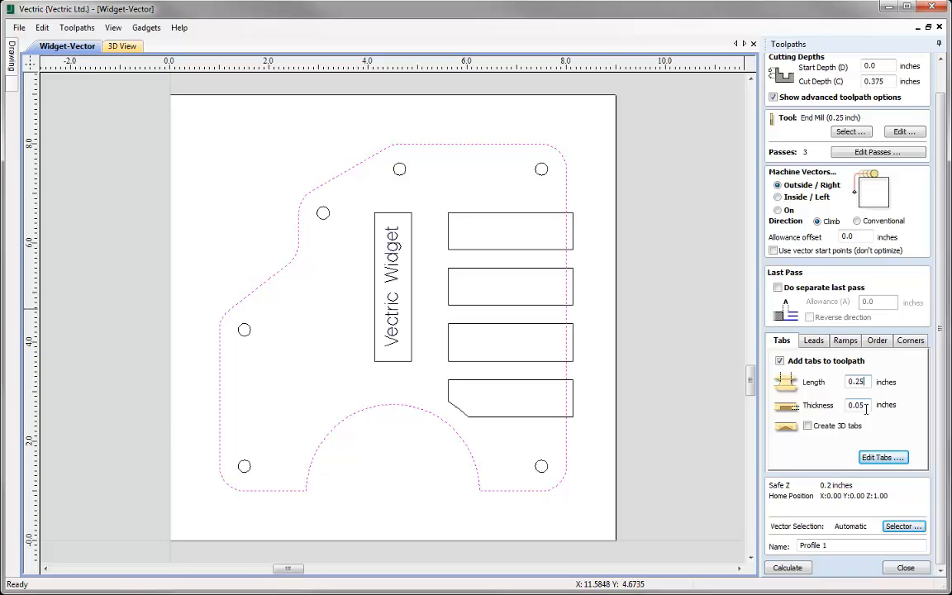
{"action": "left_click", "coordinate": [873, 460]}
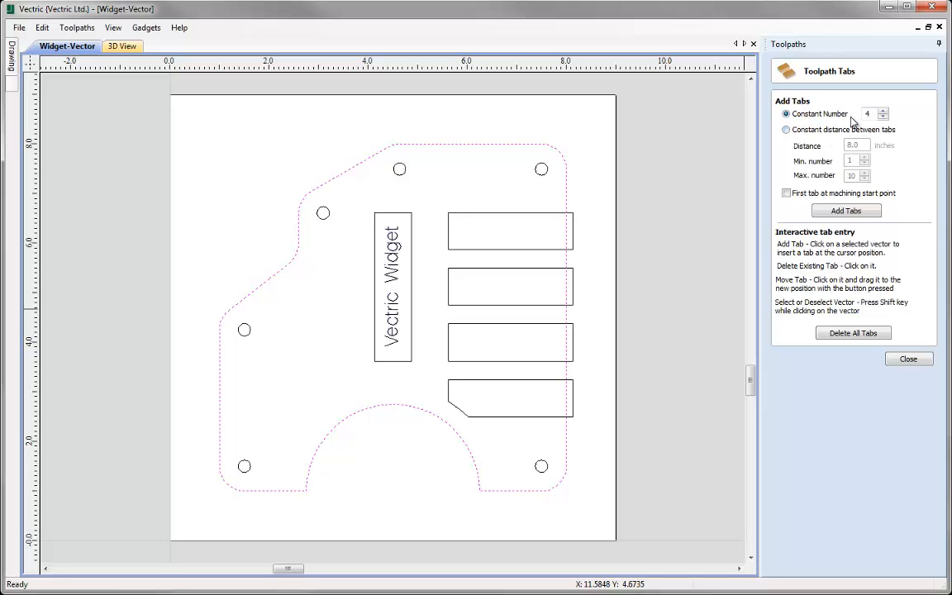
- Try automatic placement of four tabs, with the right-edge tab moved to the outline's top edge, and delete all tabs
{"action": "left_click", "coordinate": [858, 211]}
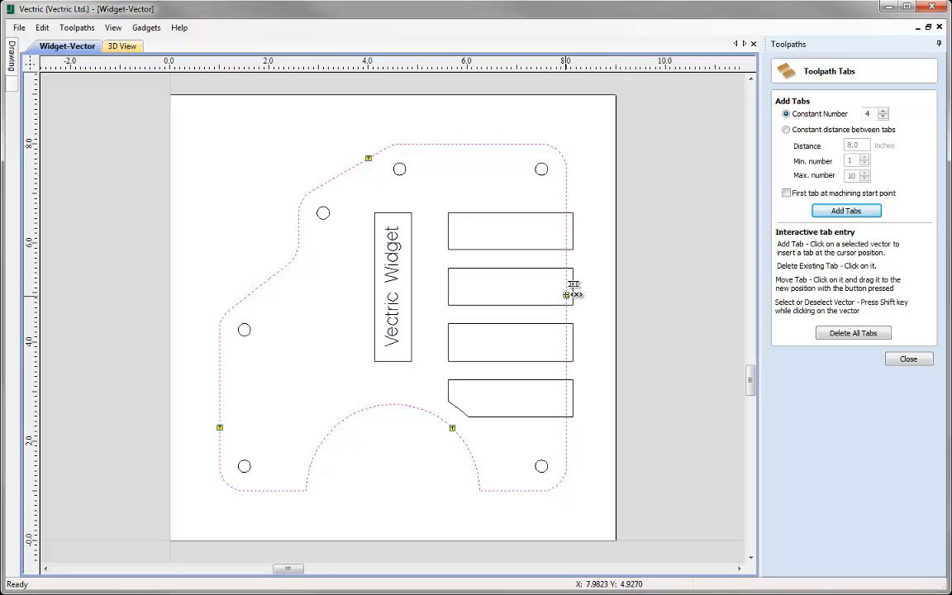
{"action": "mouse_move", "coordinate": [567, 295]}
{"action": "left_mouse_down"}
{"action": "mouse_move", "coordinate": [570, 276]}
{"action": "mouse_move", "coordinate": [507, 144]}
{"action": "left_mouse_up"}
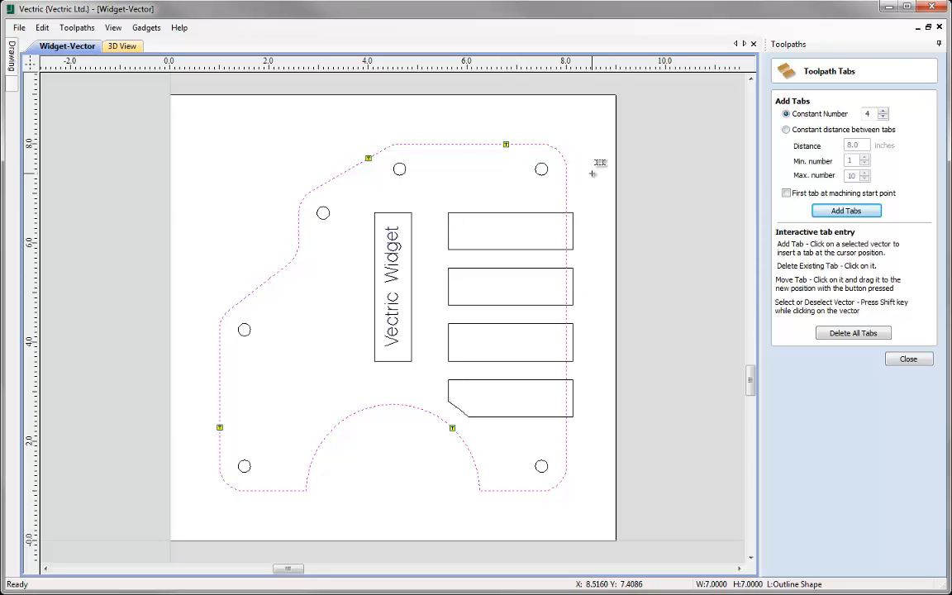
{"action": "left_click", "coordinate": [849, 333]}
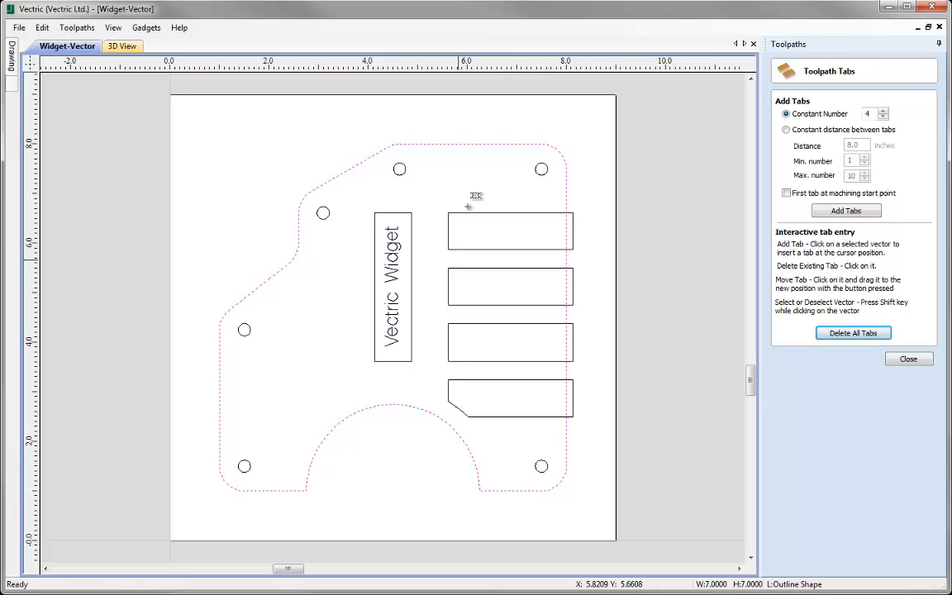
- Place three tabs manually on the outline: on the top edge, the left edge and the bottom edge right of the arc
{"action": "left_click", "coordinate": [473, 143]}
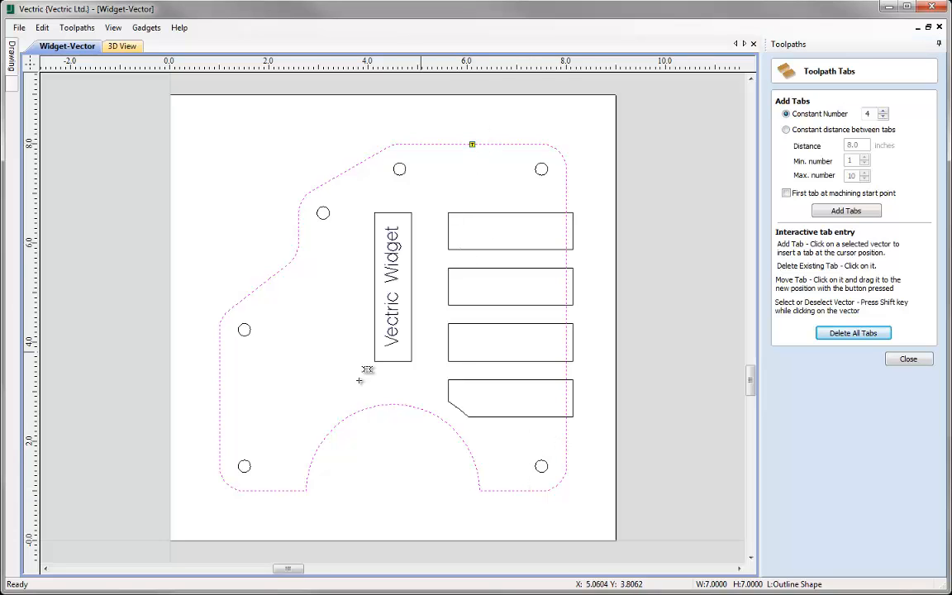
{"action": "left_click", "coordinate": [218, 392]}
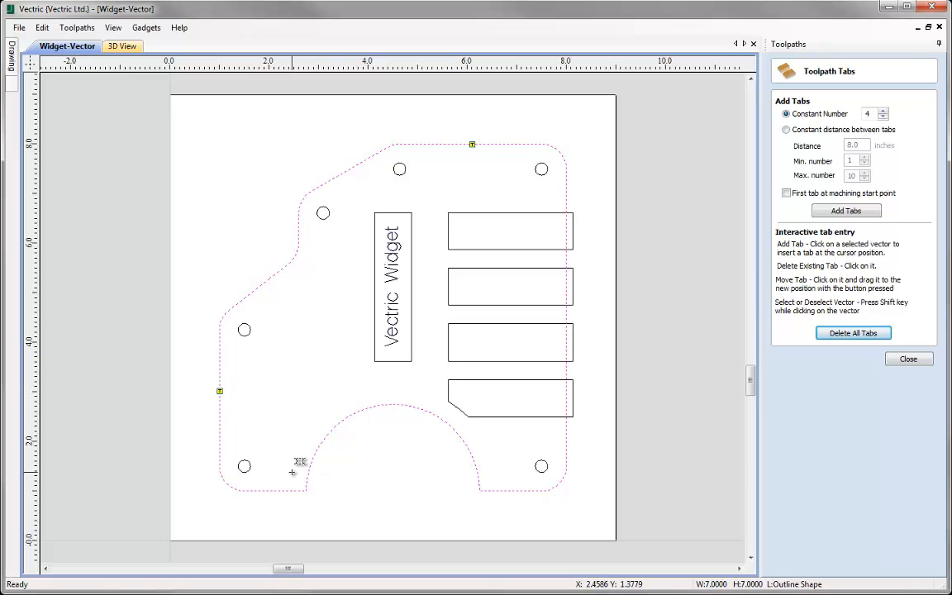
{"action": "left_click", "coordinate": [520, 491]}
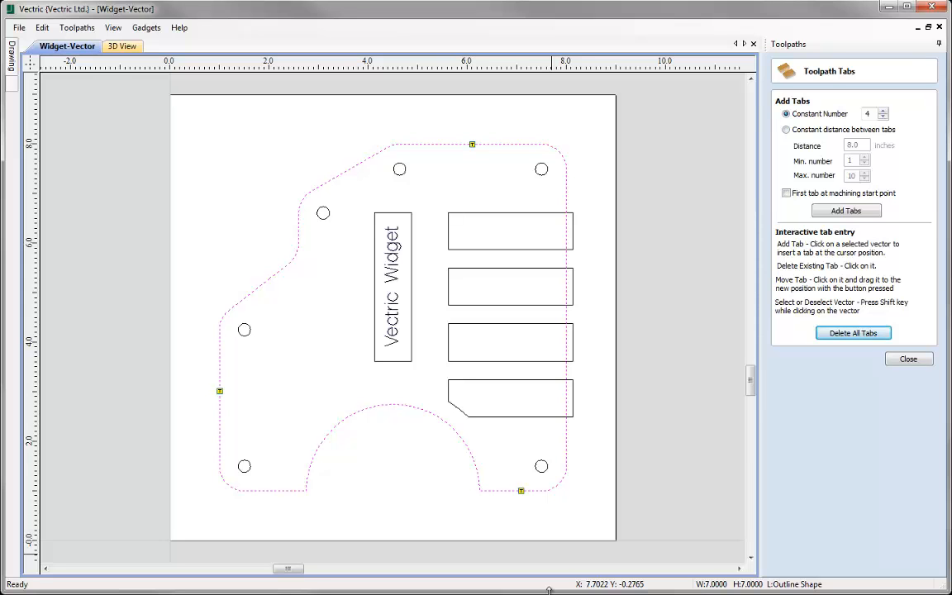
{"action": "left_click", "coordinate": [909, 359]}
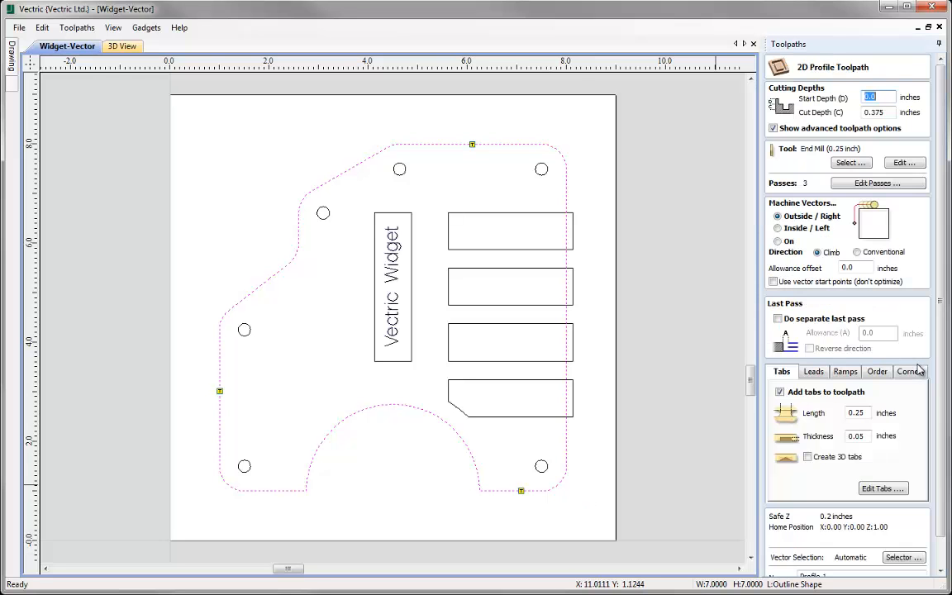
- Name the toolpath Profile Cutout and calculate it
{"action": "scroll", "coordinate": [847, 496], "scroll_direction": "down", "scroll_amount": 1}
{"action": "left_click", "coordinate": [840, 546]}
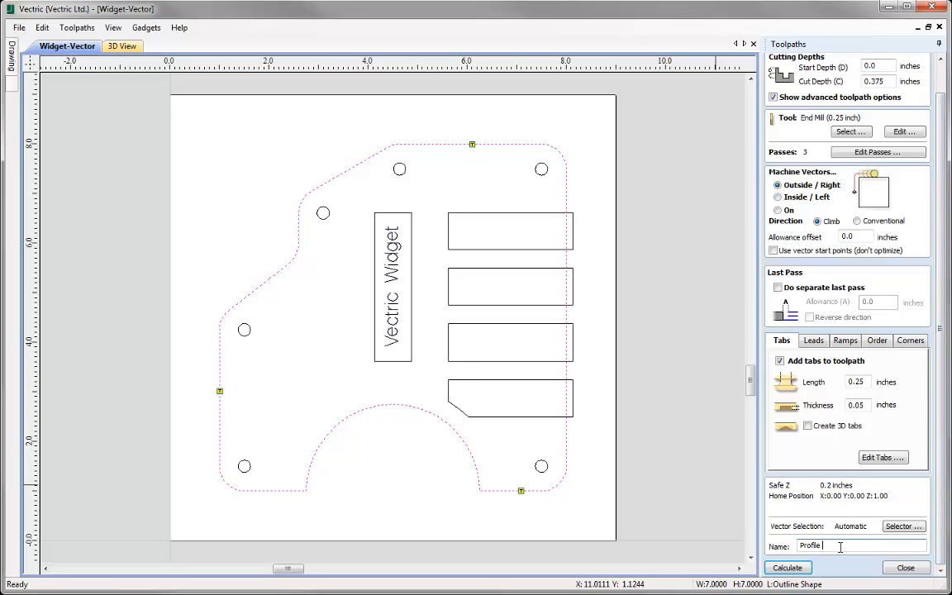
{"action": "type", "text": "Cutout"}
{"action": "left_click", "coordinate": [787, 568]}
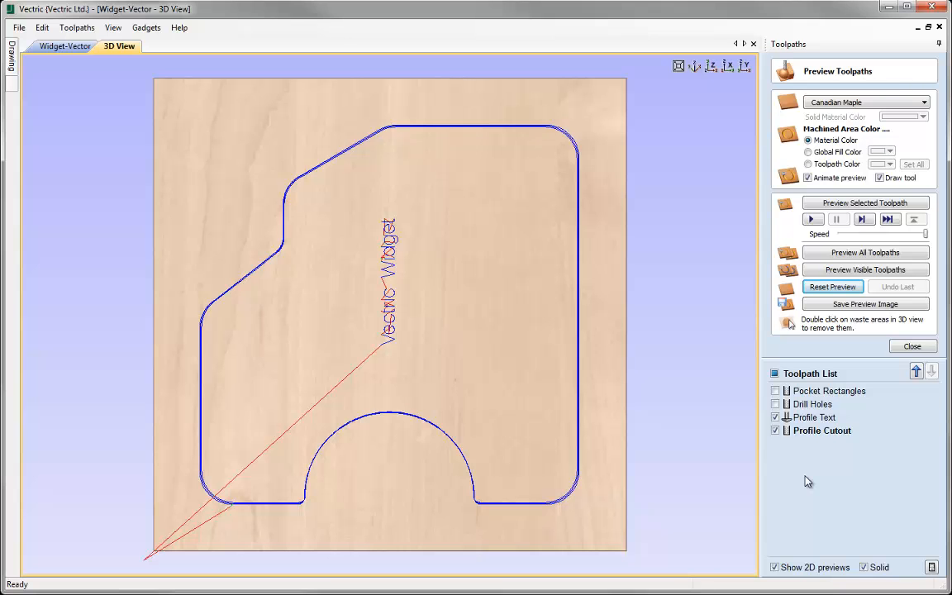
- Set the preview material to Blue Plastic
{"action": "left_click", "coordinate": [873, 104]}
{"action": "scroll", "coordinate": [867, 314], "scroll_direction": "down", "scroll_amount": 8}
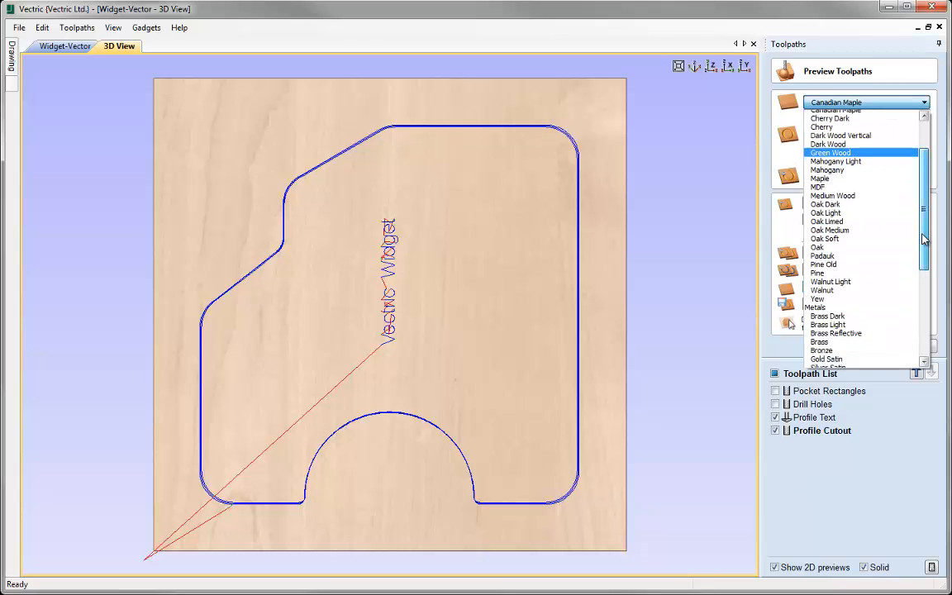
{"action": "left_click", "coordinate": [830, 331]}
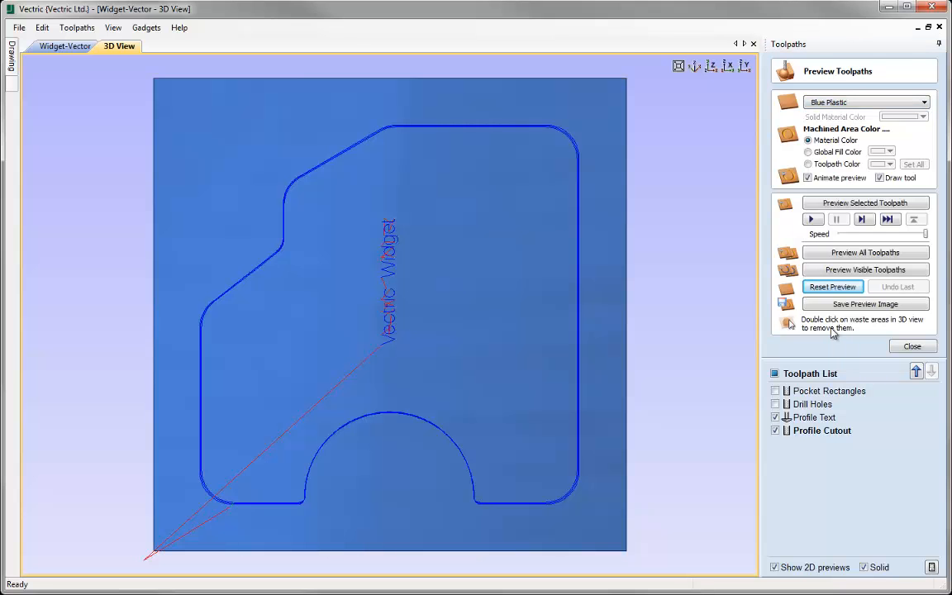
- Preview the Profile Cutout toolpath and the Drill Holes toolpath in the 3D view
{"action": "left_click", "coordinate": [826, 431]}
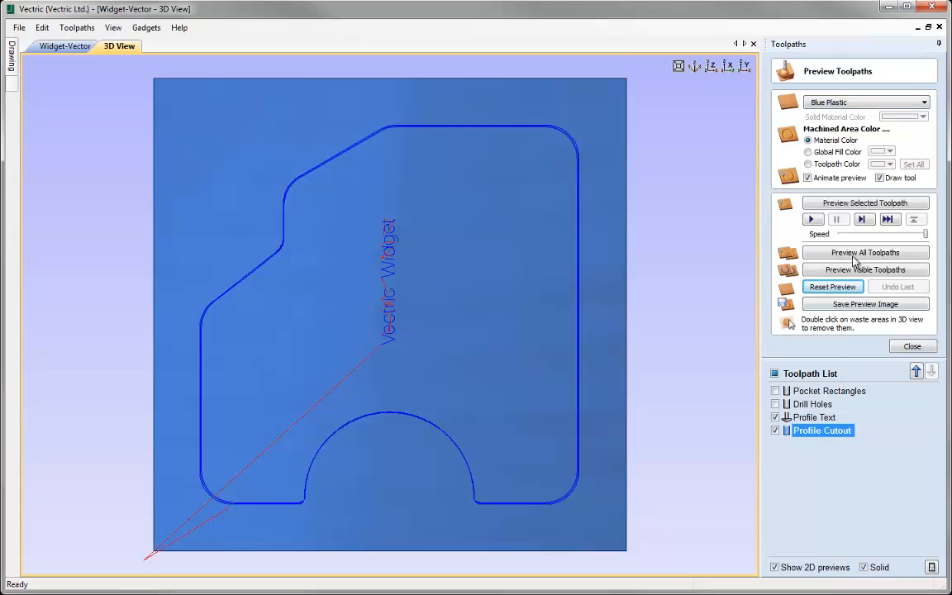
{"action": "left_click", "coordinate": [846, 204]}
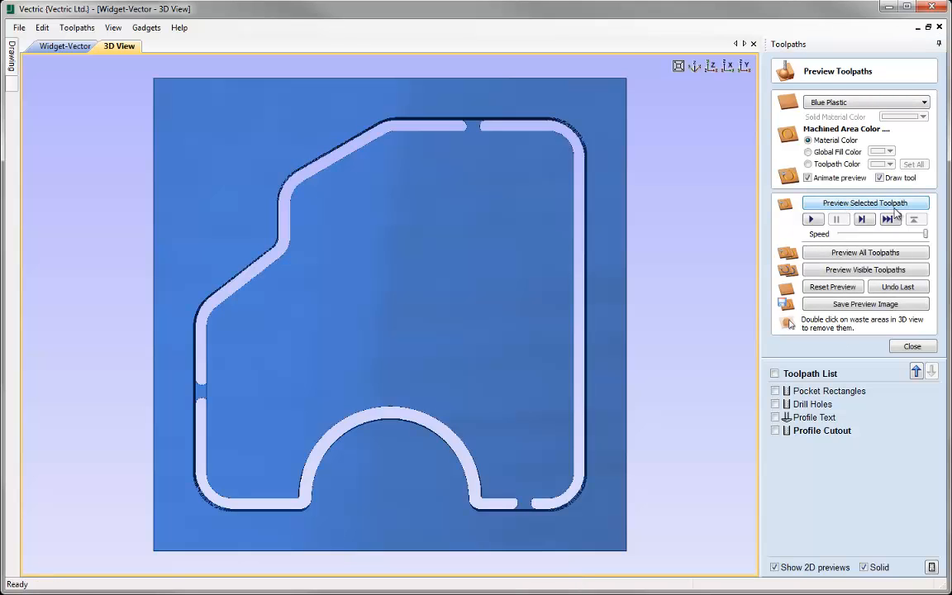
{"action": "left_click", "coordinate": [815, 404]}
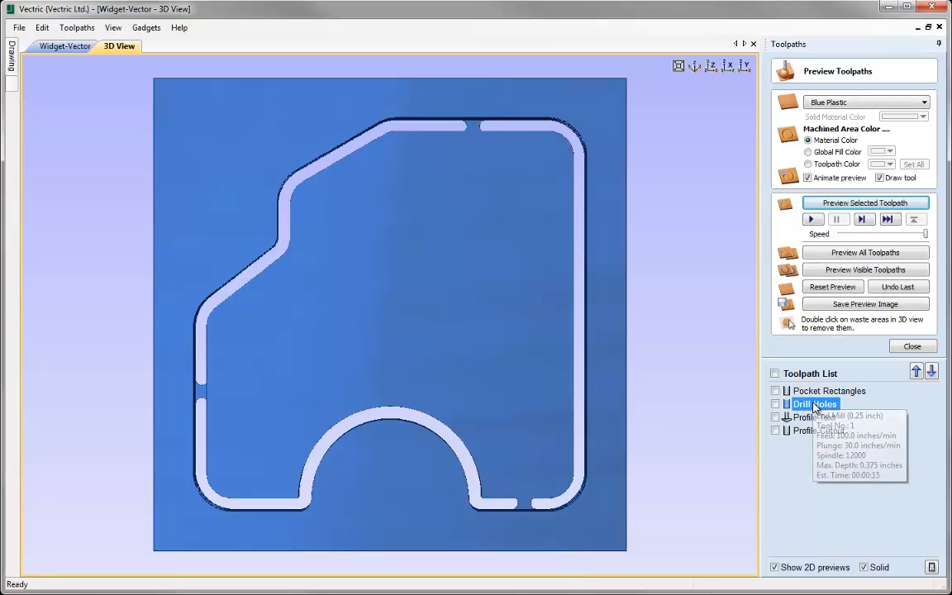
{"action": "left_click", "coordinate": [840, 204]}
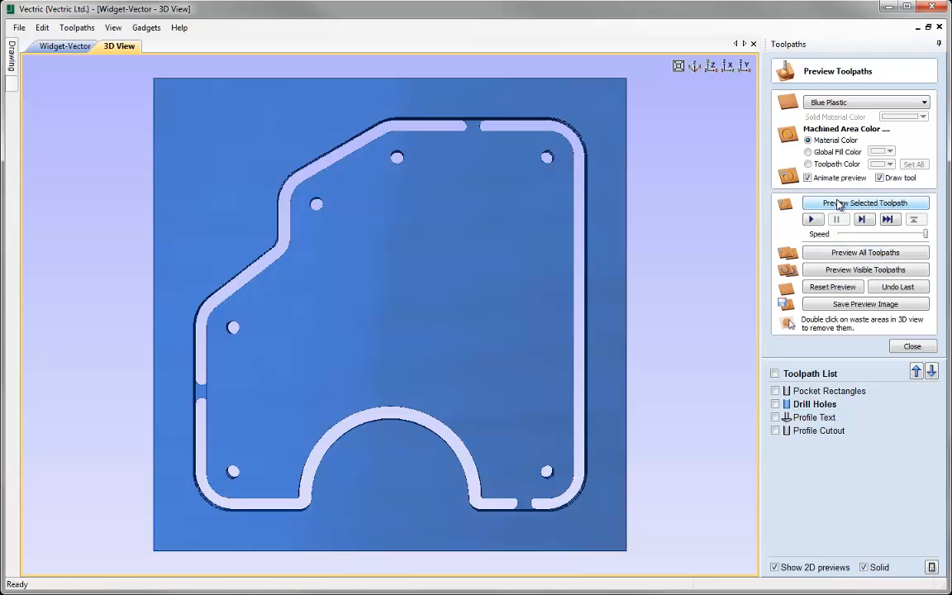
- Give the Pocket Rectangles toolpath its own yellow machined area color and preview it
{"action": "left_click", "coordinate": [812, 394]}
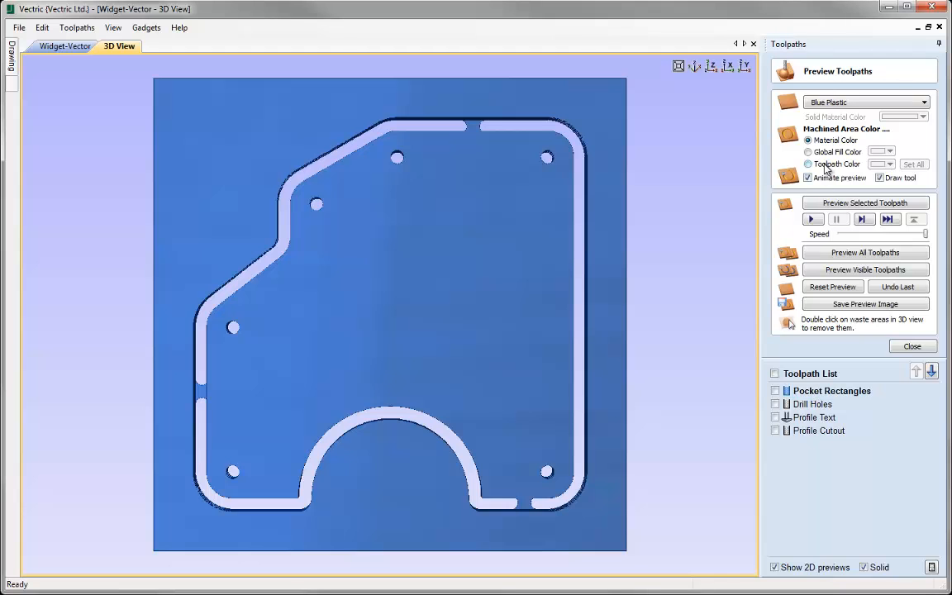
{"action": "left_click", "coordinate": [825, 165]}
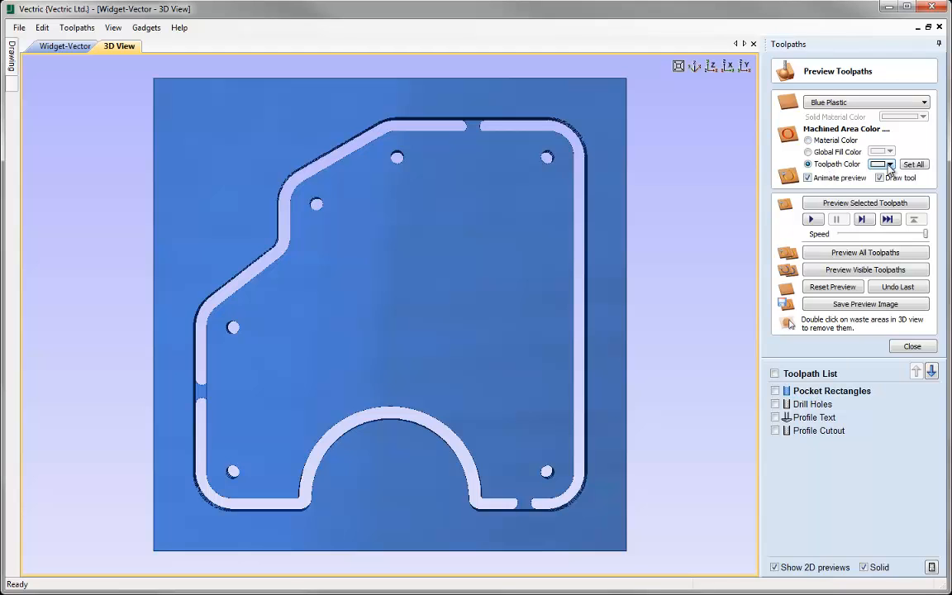
{"action": "left_click", "coordinate": [889, 165]}
{"action": "left_click", "coordinate": [885, 240]}
{"action": "left_click", "coordinate": [846, 204]}
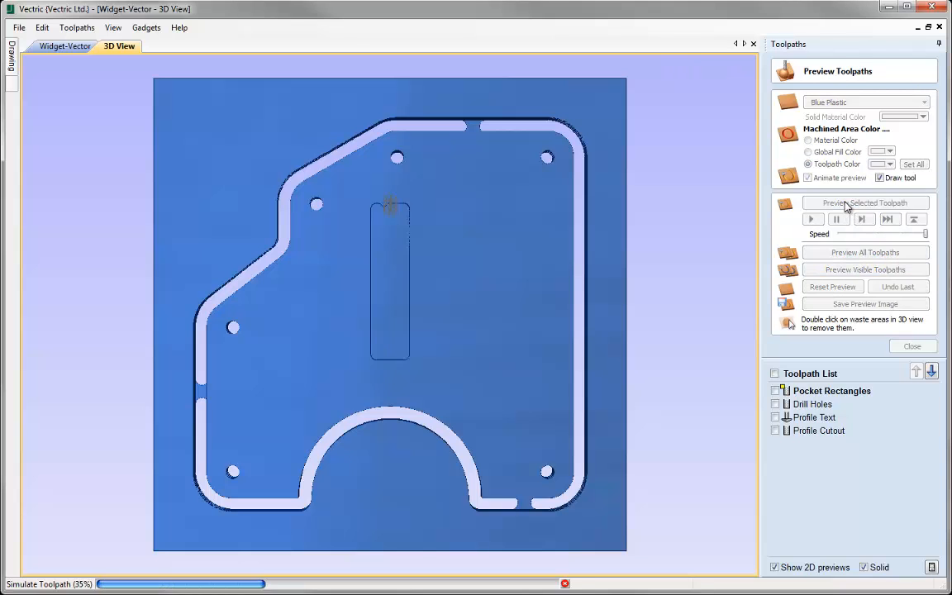
- Preview the Profile Text toolpath and return to the 2D drawing with the drawing tools shown
{"action": "left_click", "coordinate": [815, 417]}
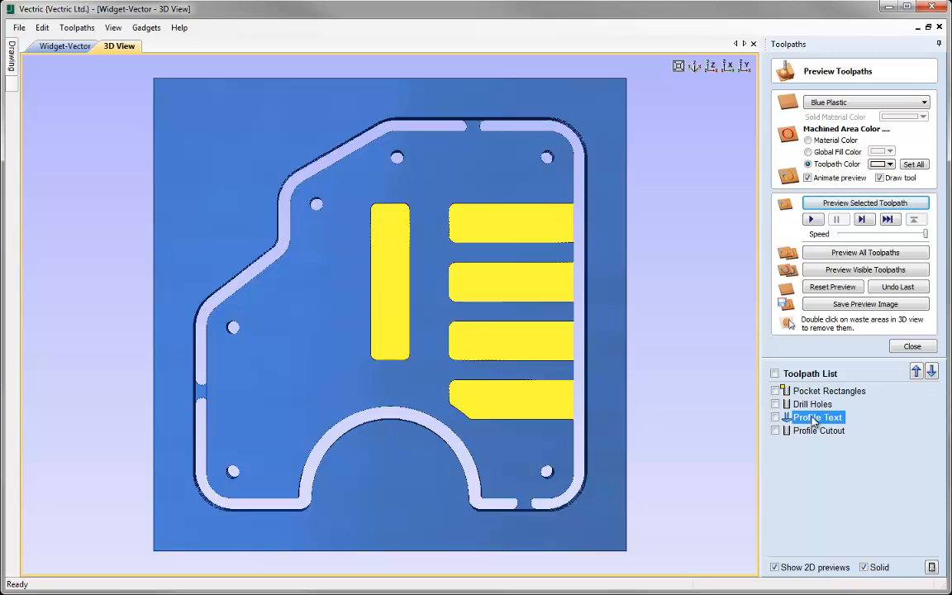
{"action": "left_click", "coordinate": [854, 206]}
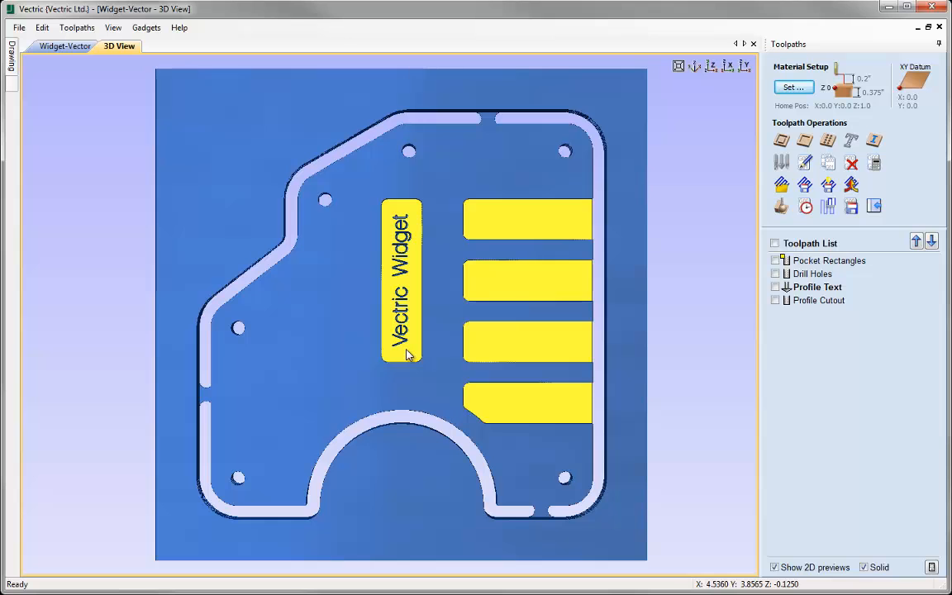
{"action": "left_click", "coordinate": [875, 207]}
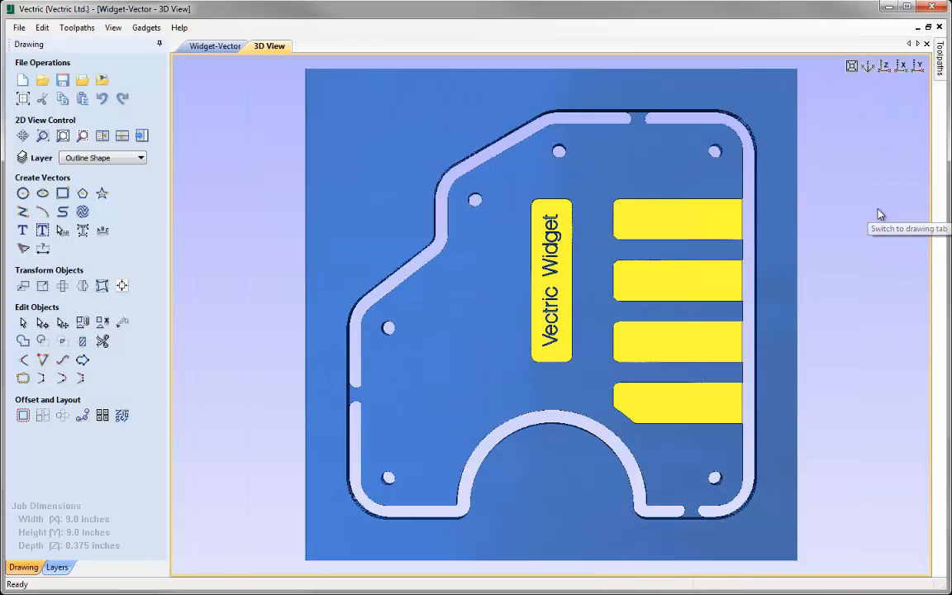
{"action": "left_click", "coordinate": [207, 48]}
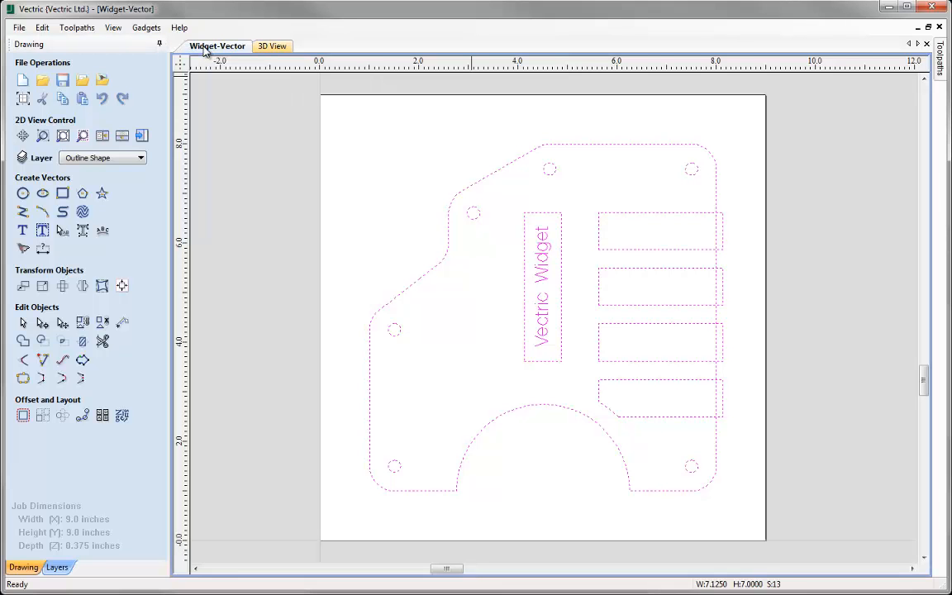
- Set the job size to 36 inches wide by 36 inches high and accept the changed material setup
{"action": "left_click", "coordinate": [24, 99]}
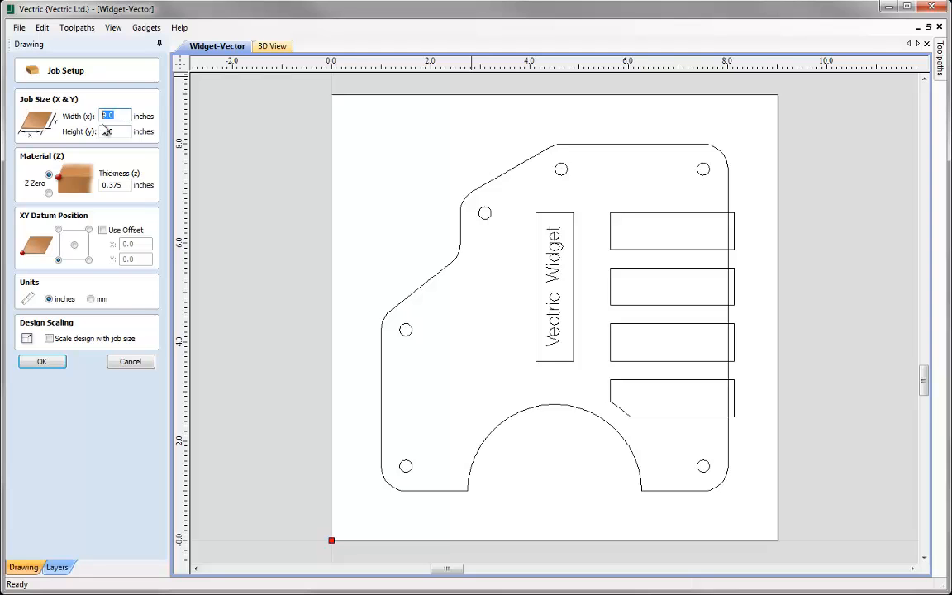
{"action": "type", "text": "36"}
{"action": "key", "text": "Tab"}
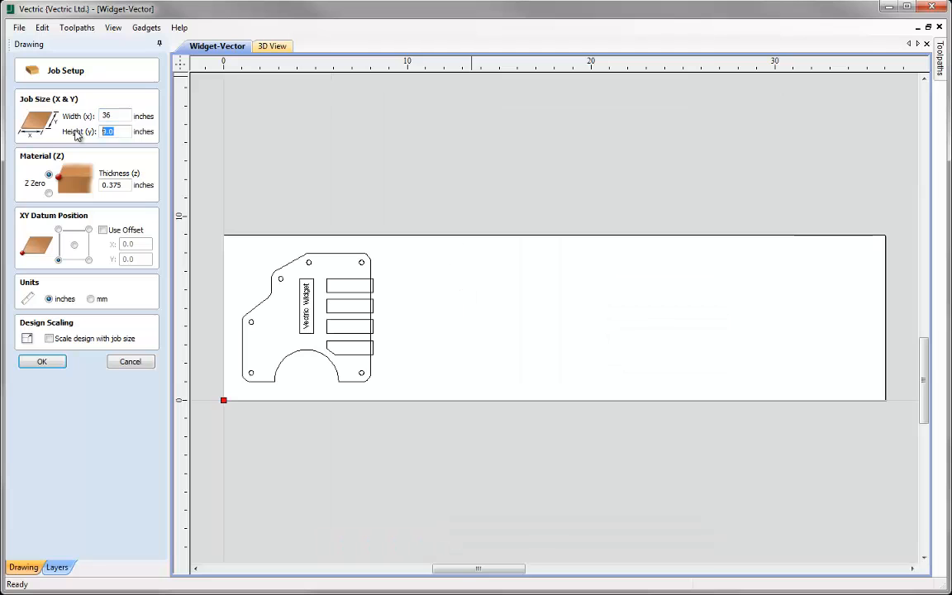
{"action": "type", "text": "36"}
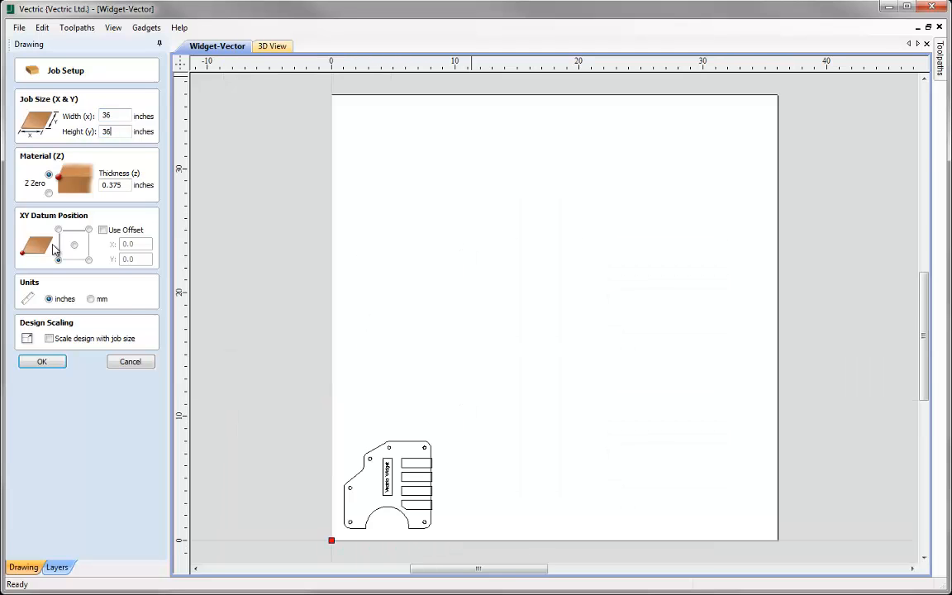
{"action": "left_click", "coordinate": [53, 362]}
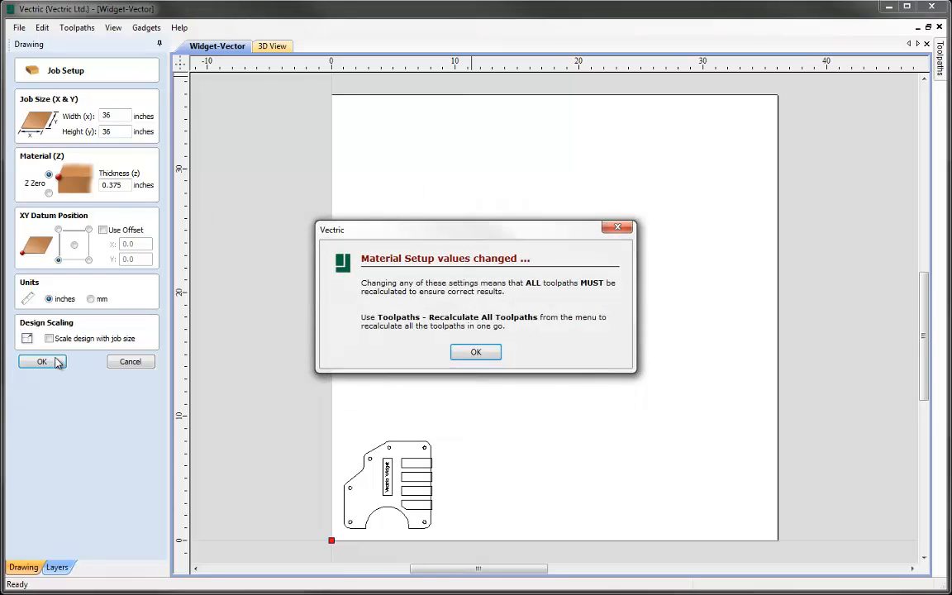
{"action": "left_click", "coordinate": [486, 353]}
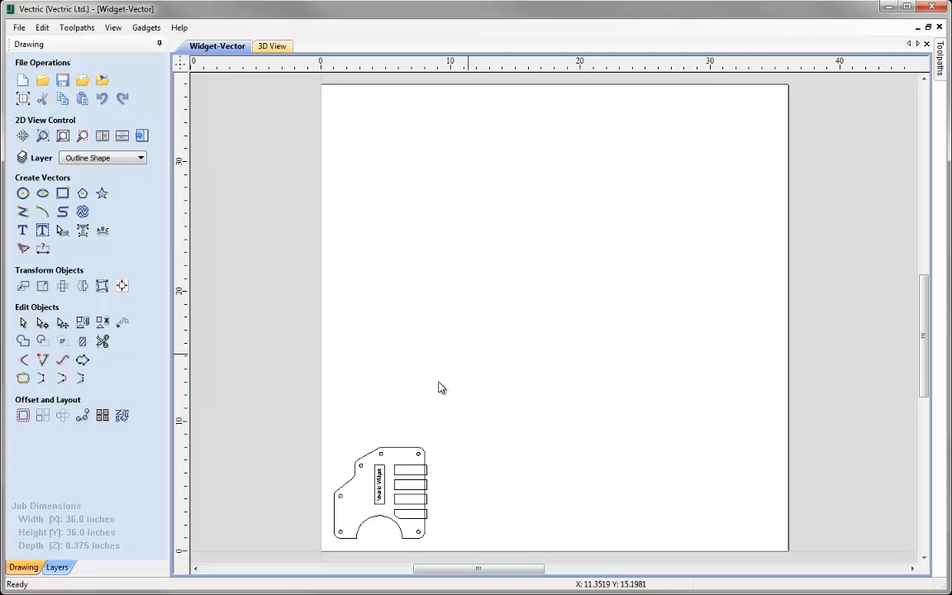
- Start nesting all the widget vectors with a 0.25 inch tool diameter, 0.5 inch clearance and 0.25 inch border gap
{"action": "mouse_move", "coordinate": [307, 420]}
{"action": "left_mouse_down"}
{"action": "mouse_move", "coordinate": [320, 520]}
{"action": "mouse_move", "coordinate": [472, 565]}
{"action": "left_mouse_up"}
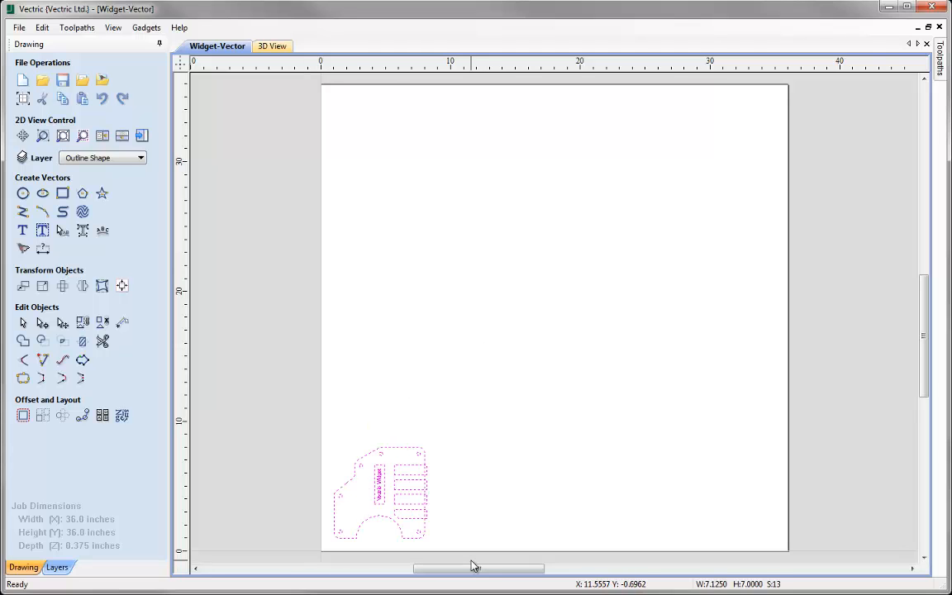
{"action": "left_click", "coordinate": [123, 418]}
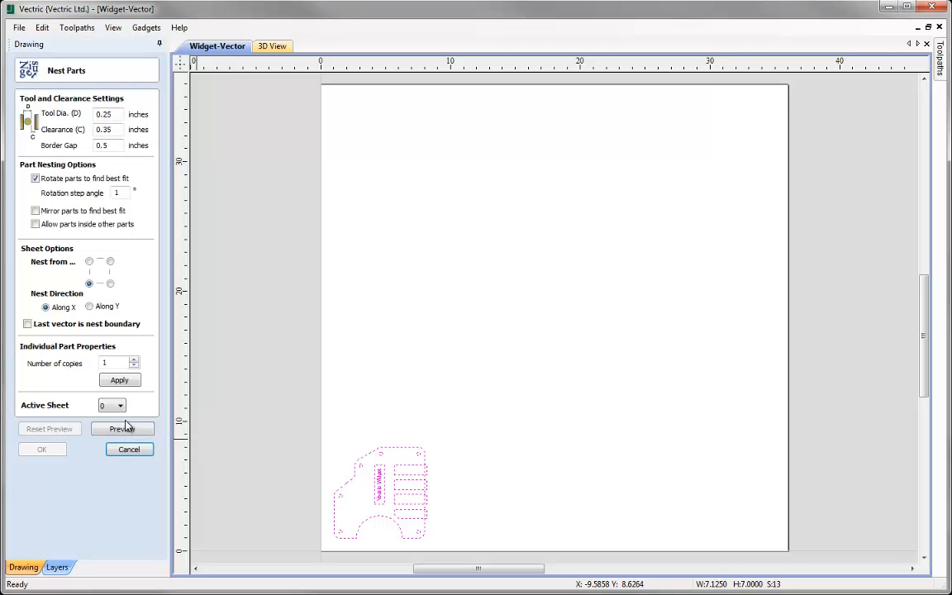
{"action": "double_click", "coordinate": [103, 114]}
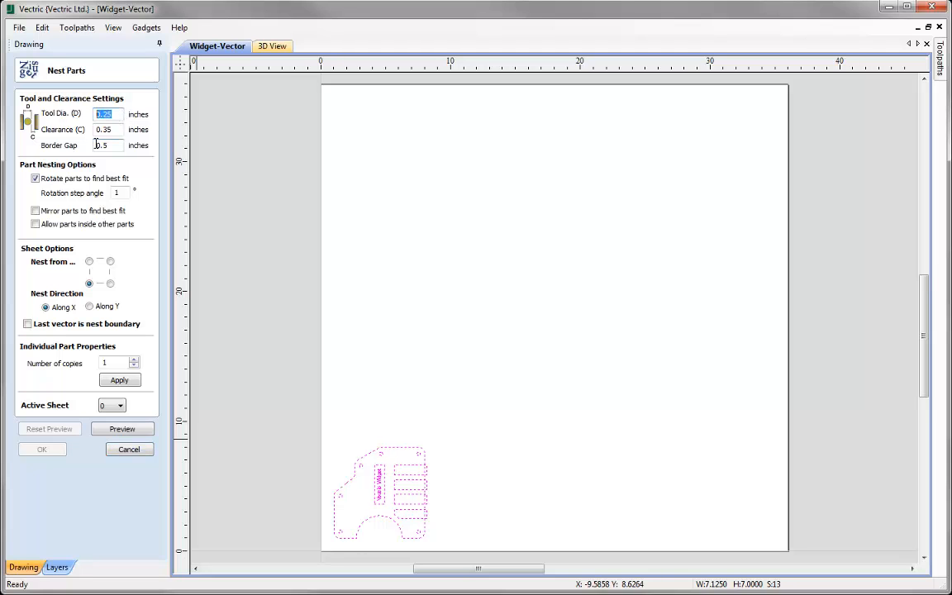
{"action": "type", "text": "0.25"}
{"action": "left_click_drag", "start_coordinate": [114, 129], "coordinate": [82, 128]}
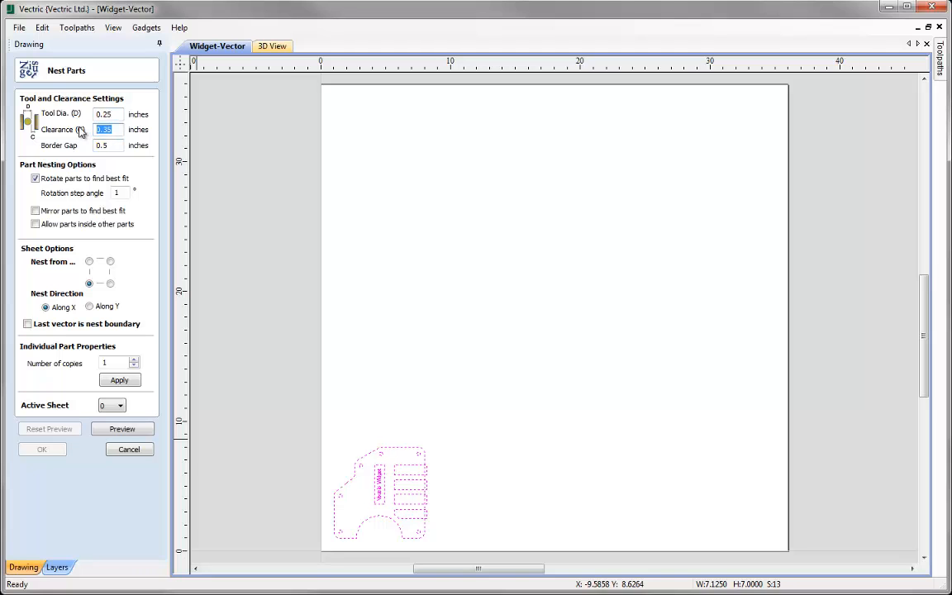
{"action": "type", "text": "0.5"}
{"action": "left_click_drag", "start_coordinate": [114, 148], "coordinate": [43, 152]}
{"action": "type", "text": "0.25"}
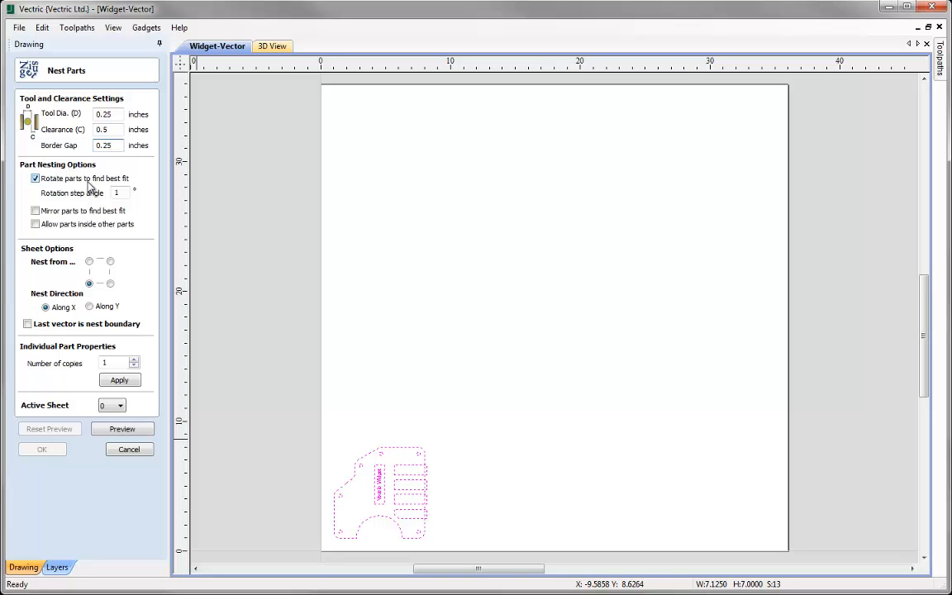
- Set the rotation step angle to 90° and apply 18 copies to the part, previewing the nest
{"action": "double_click", "coordinate": [127, 193]}
{"action": "type", "text": "90"}
{"action": "double_click", "coordinate": [117, 361]}
{"action": "type", "text": "18"}
{"action": "left_click", "coordinate": [108, 383]}
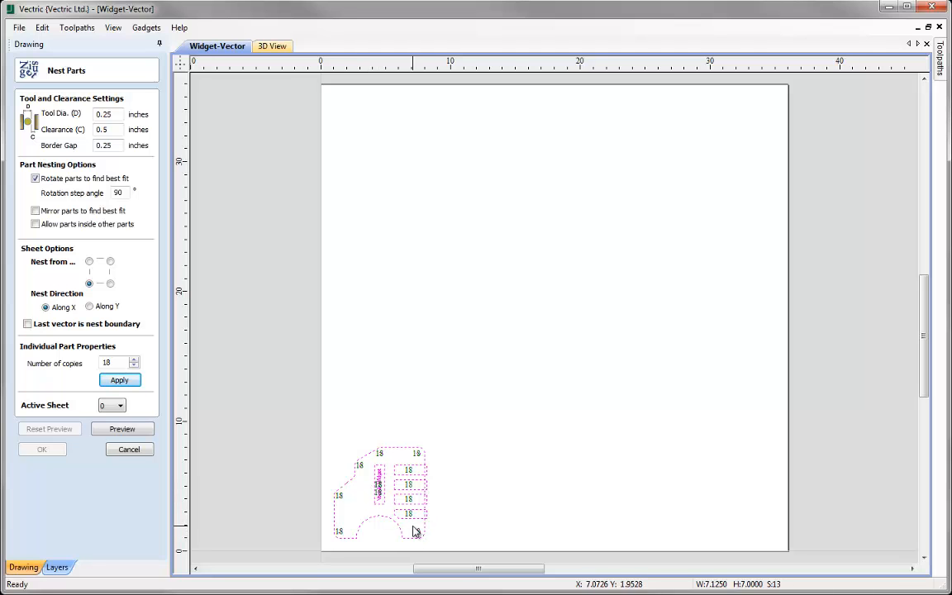
{"action": "left_click", "coordinate": [122, 429]}
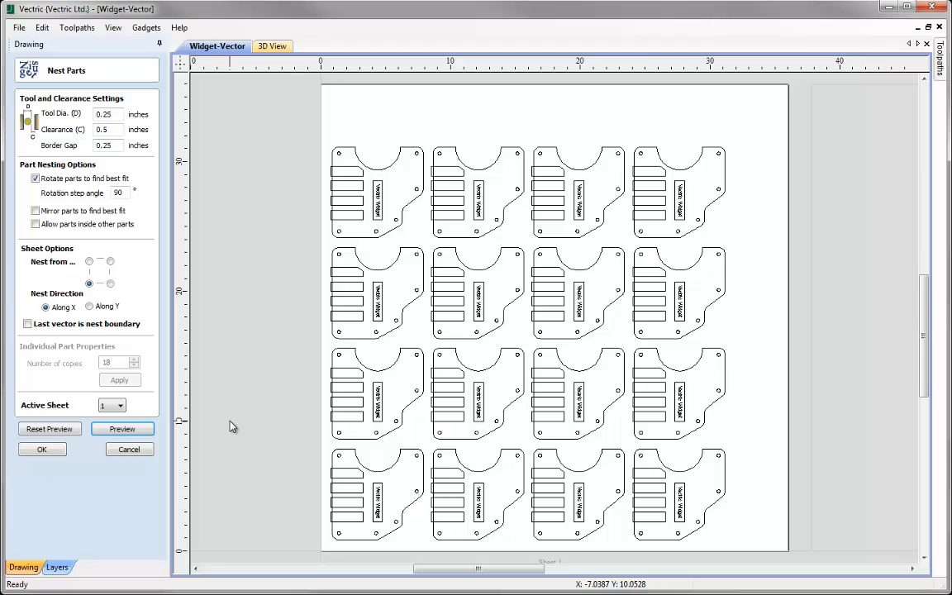
- Inspect the nested parts on sheet 2 and return to sheet 1
{"action": "left_click", "coordinate": [113, 405]}
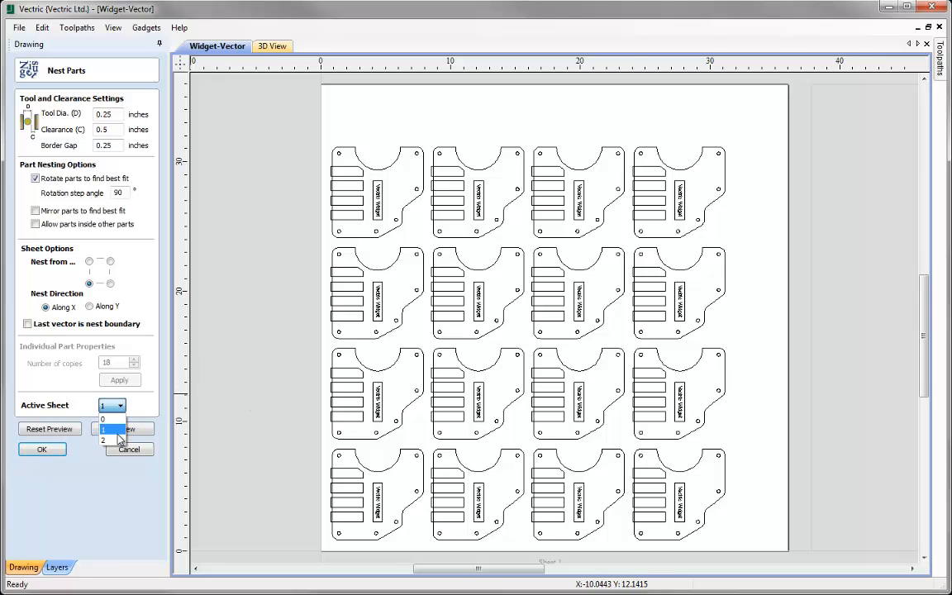
{"action": "left_click", "coordinate": [117, 441]}
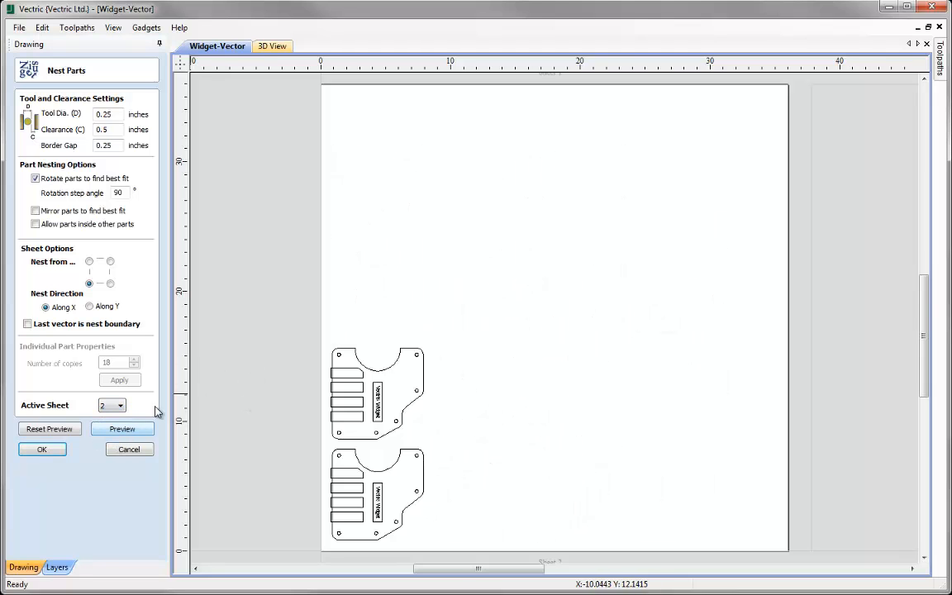
{"action": "scroll", "coordinate": [265, 327], "scroll_direction": "down", "scroll_amount": 3}
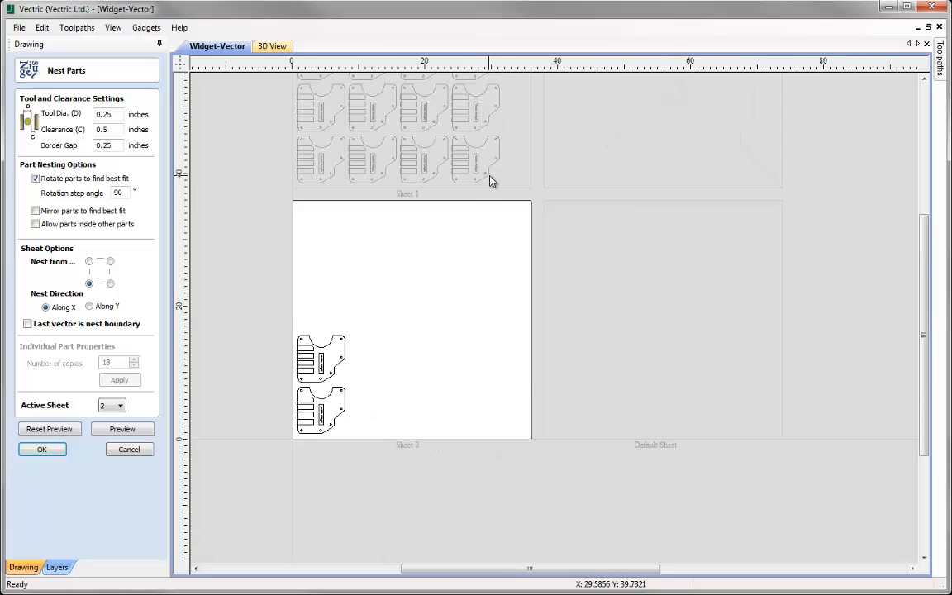
{"action": "left_click", "coordinate": [490, 181]}
{"action": "scroll", "coordinate": [278, 332], "scroll_direction": "up", "scroll_amount": 3}
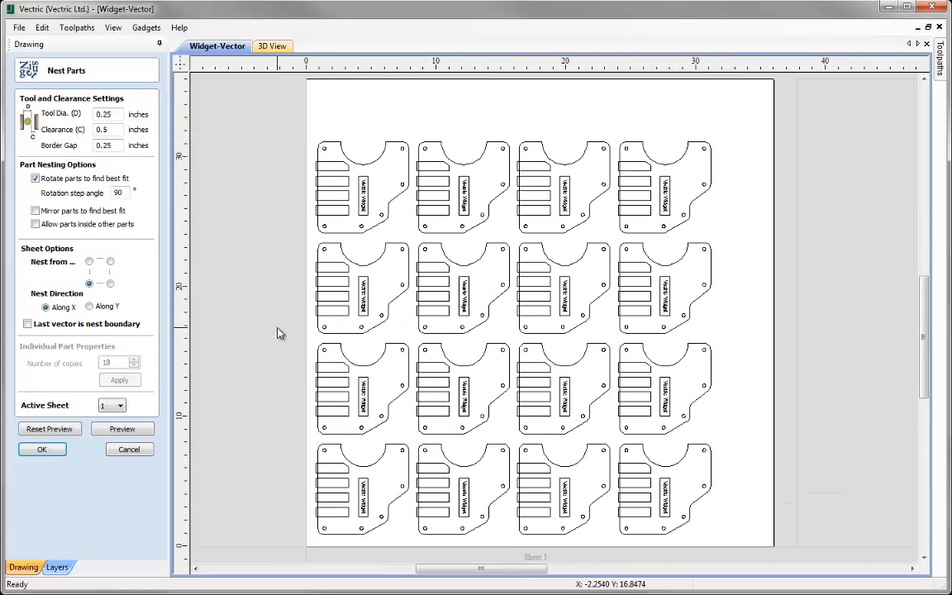
- Reset the nesting preview, set the rotation step angle to 30° and preview the nest again
{"action": "left_click", "coordinate": [58, 432]}
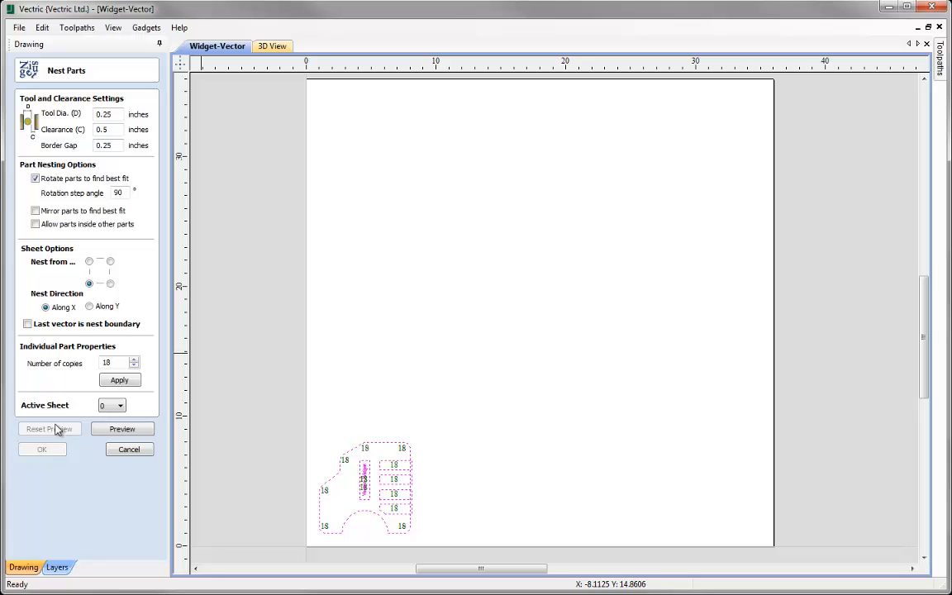
{"action": "double_click", "coordinate": [120, 193]}
{"action": "type", "text": "30"}
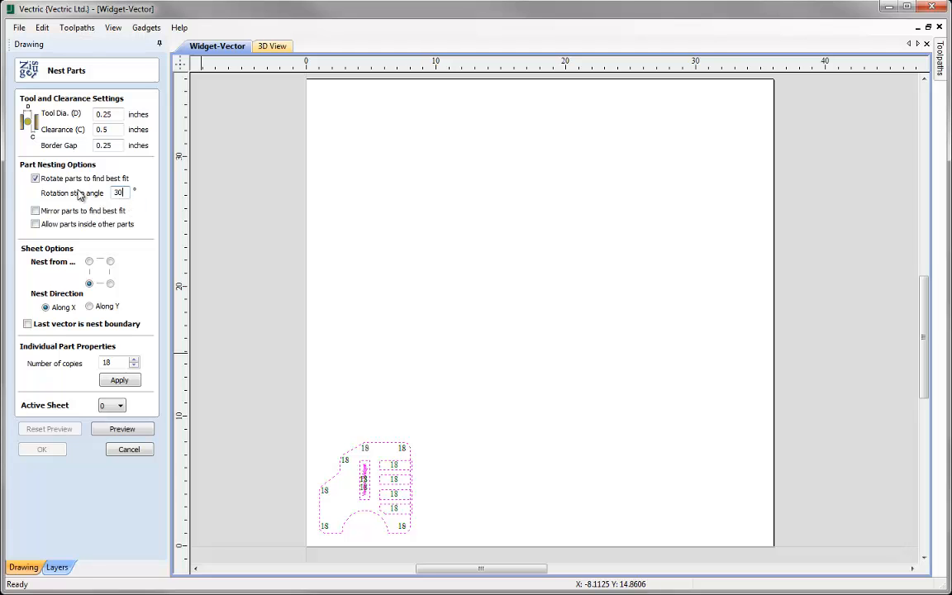
{"action": "left_click", "coordinate": [110, 431]}
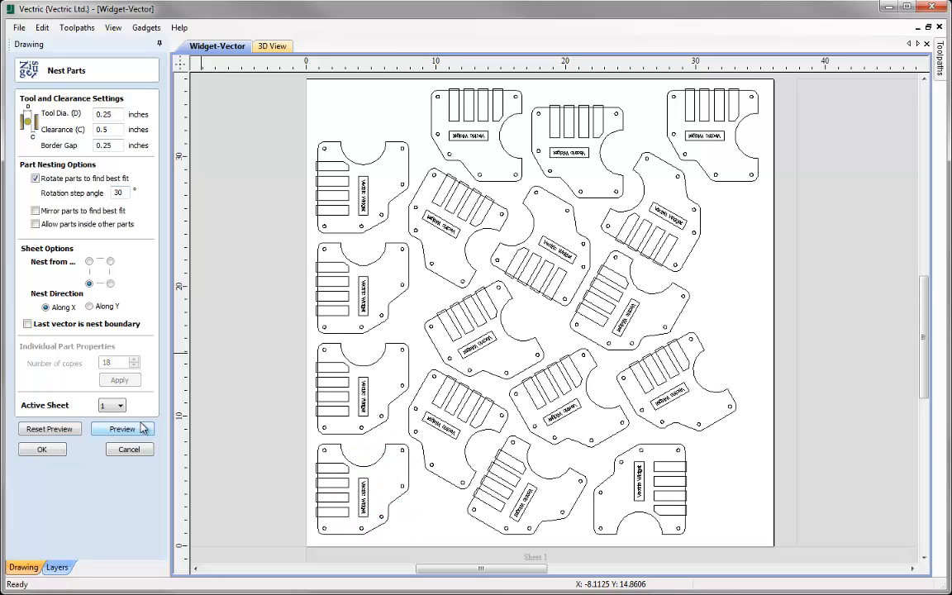
- Check which parts the 30° nest places on sheet 2, and go back to sheet 1
{"action": "left_click", "coordinate": [116, 405]}
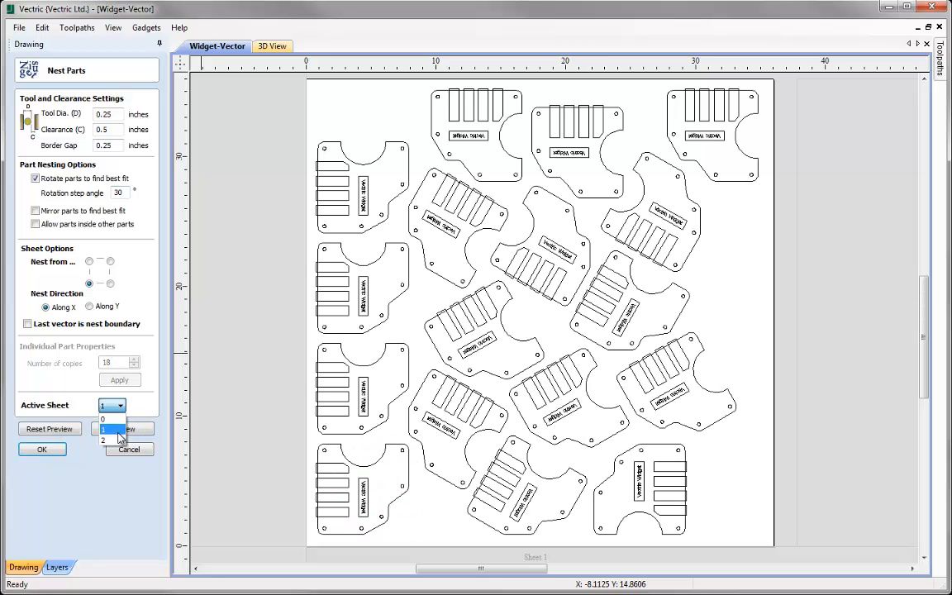
{"action": "left_click", "coordinate": [117, 440]}
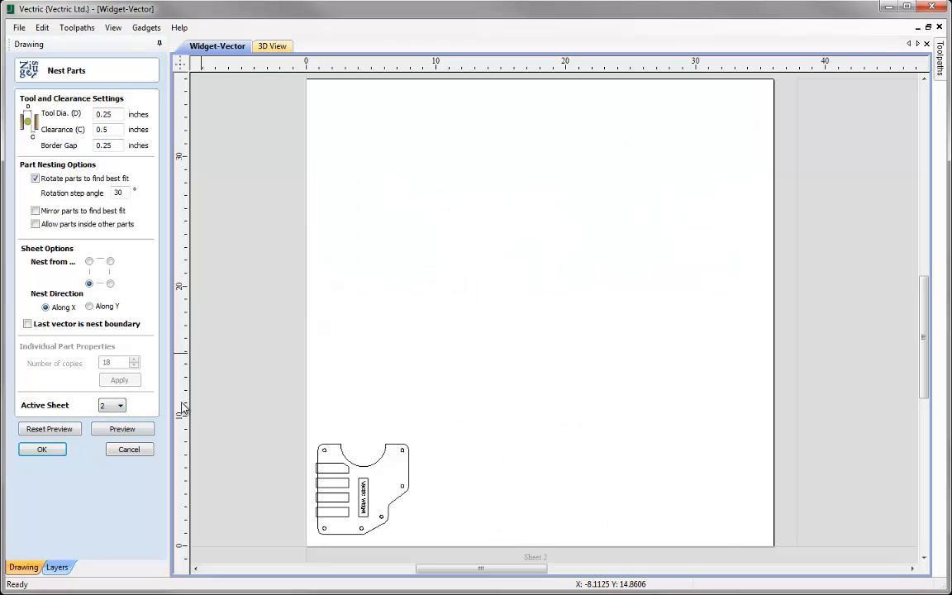
{"action": "left_click", "coordinate": [119, 406]}
{"action": "left_click", "coordinate": [118, 429]}
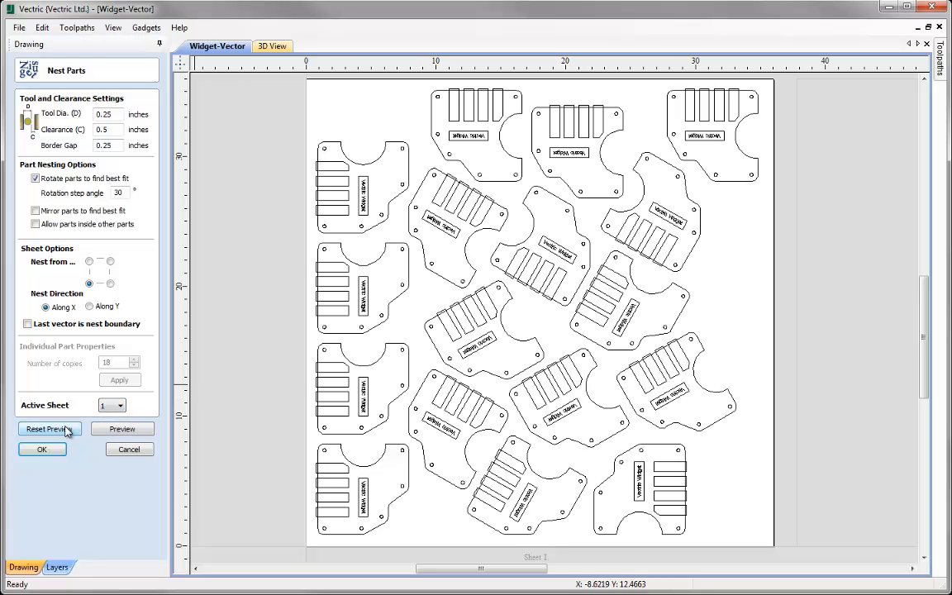
- Reset the nesting preview, reduce the clearance to 0.4 inches and preview the nest again
{"action": "left_click", "coordinate": [49, 429]}
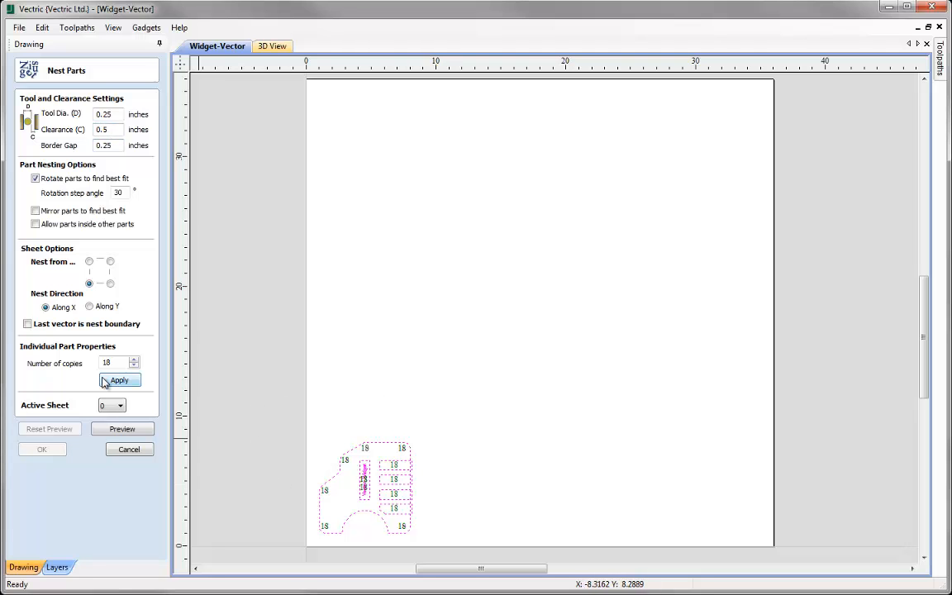
{"action": "left_click_drag", "start_coordinate": [111, 130], "coordinate": [80, 130]}
{"action": "type", "text": "0.4"}
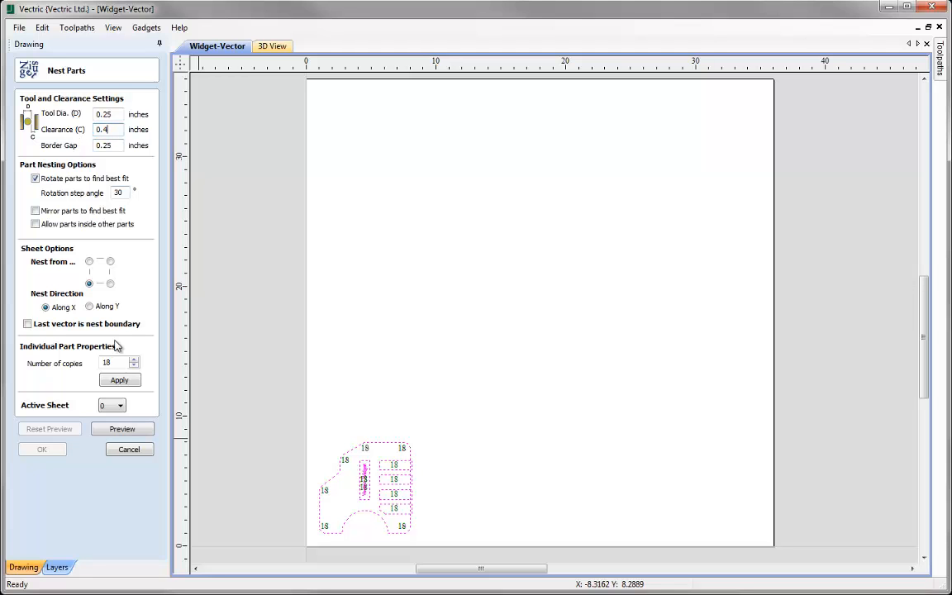
{"action": "left_click", "coordinate": [118, 431]}
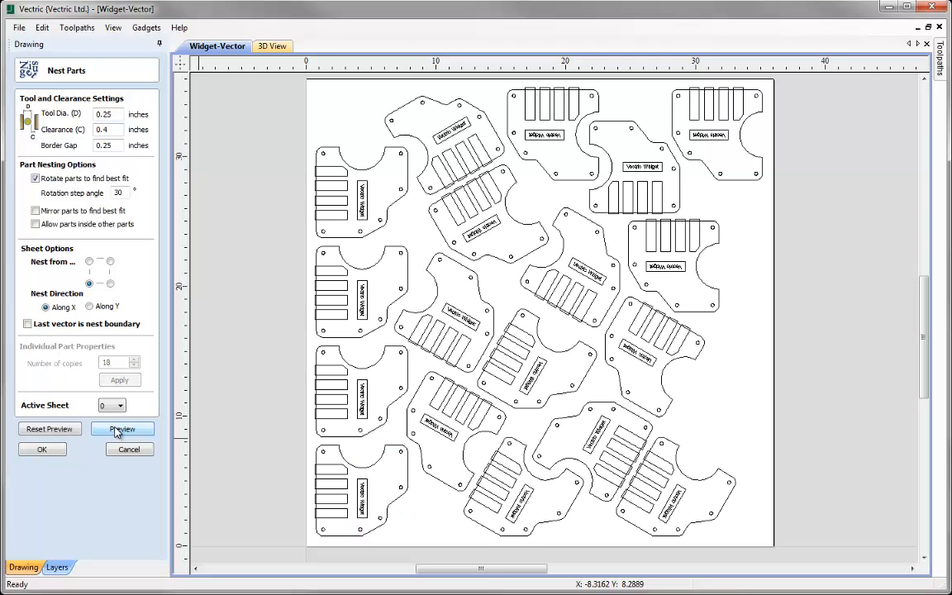
- Check the new nest for additional sheets and accept the nested layout
{"action": "scroll", "coordinate": [278, 347], "scroll_direction": "down", "scroll_amount": 3}
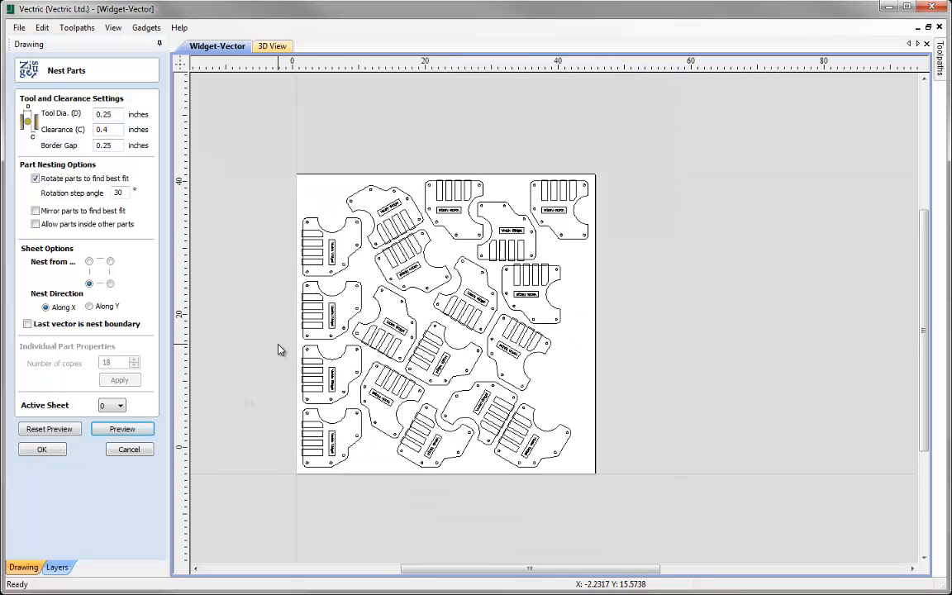
{"action": "scroll", "coordinate": [279, 349], "scroll_direction": "down", "scroll_amount": 3}
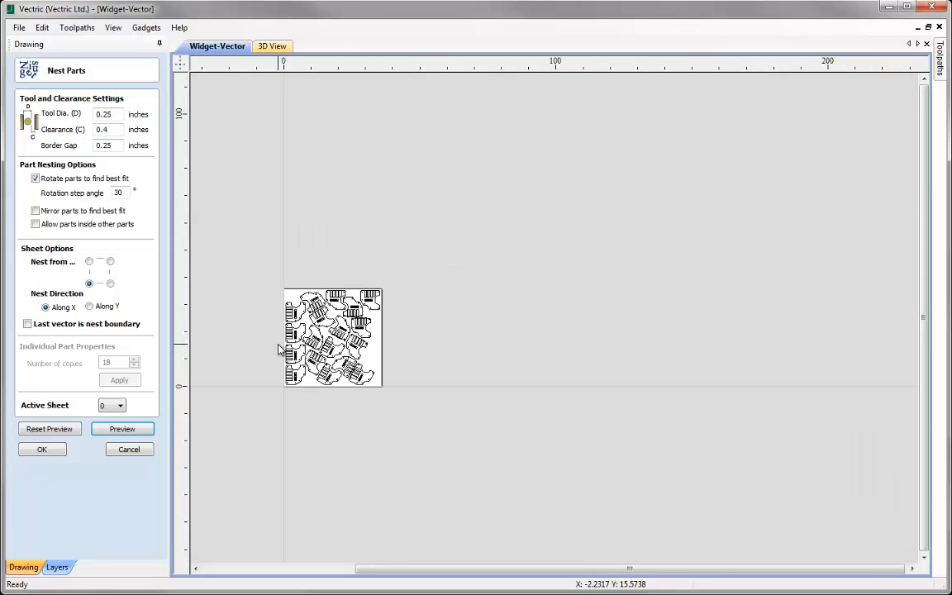
{"action": "left_click", "coordinate": [120, 407]}
{"action": "left_click", "coordinate": [119, 408]}
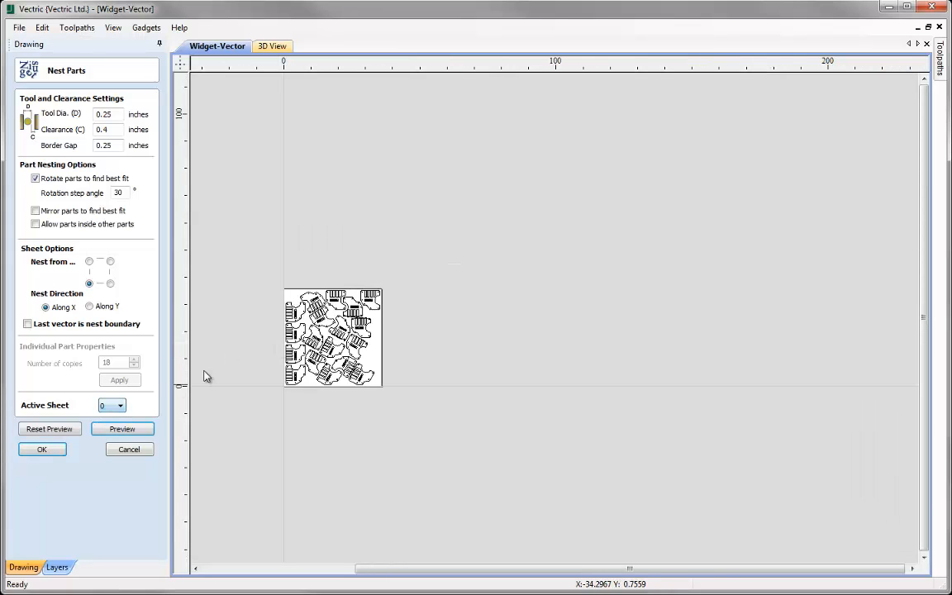
{"action": "scroll", "coordinate": [238, 372], "scroll_direction": "up", "scroll_amount": 5}
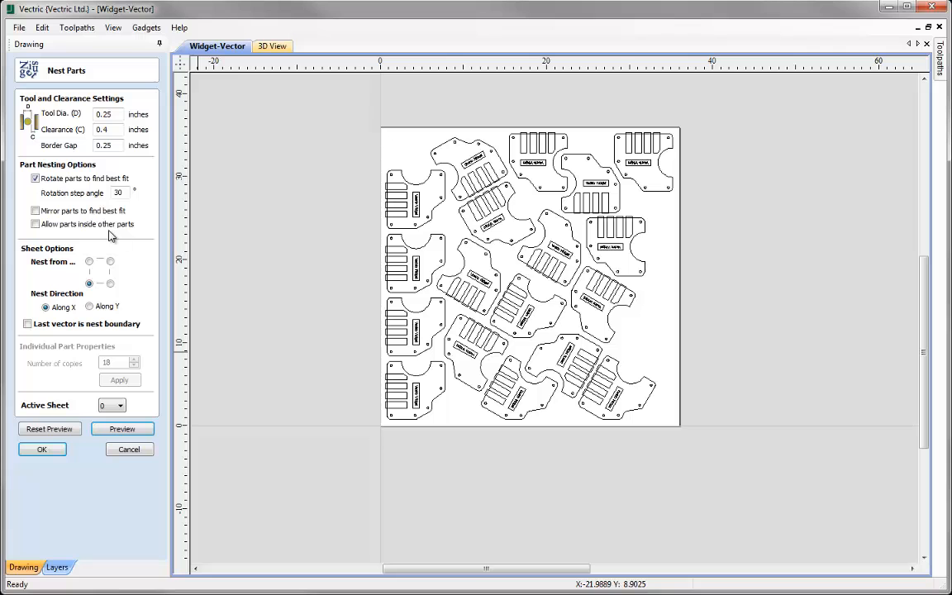
{"action": "left_click", "coordinate": [43, 450]}
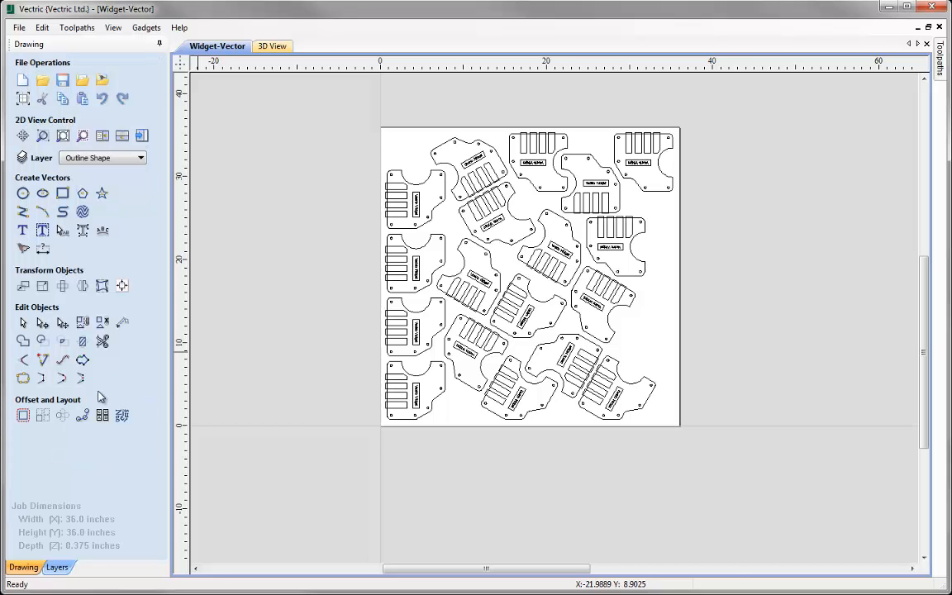
- Recalculate all toolpaths for the nested widgets and preview all of them in the 3D view
{"action": "left_click", "coordinate": [141, 135]}
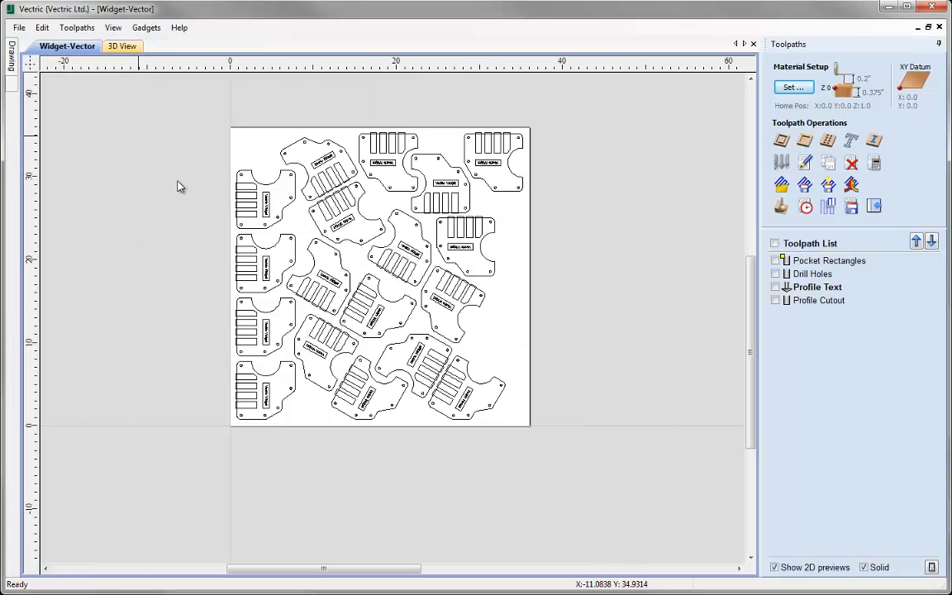
{"action": "left_click", "coordinate": [877, 163]}
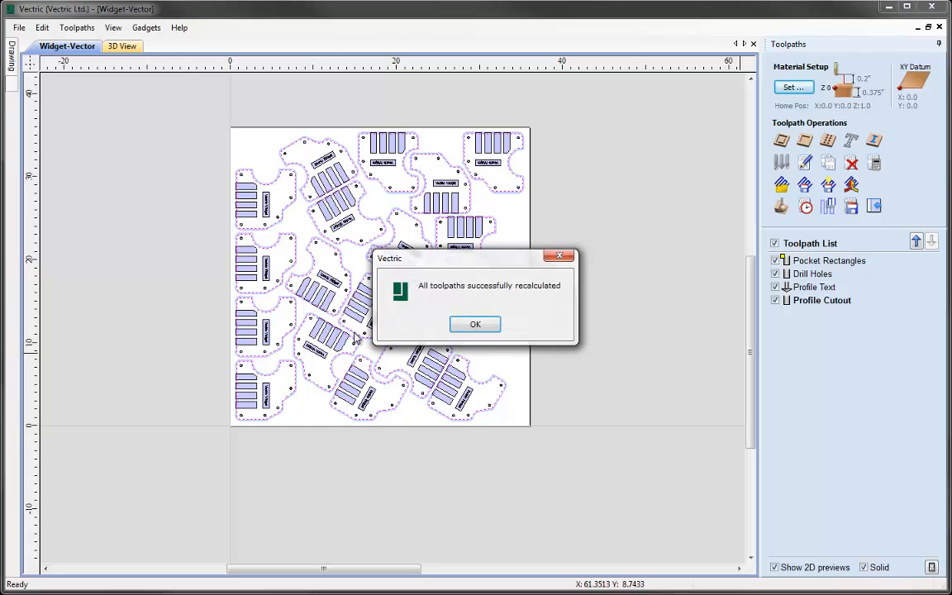
{"action": "left_click", "coordinate": [476, 324]}
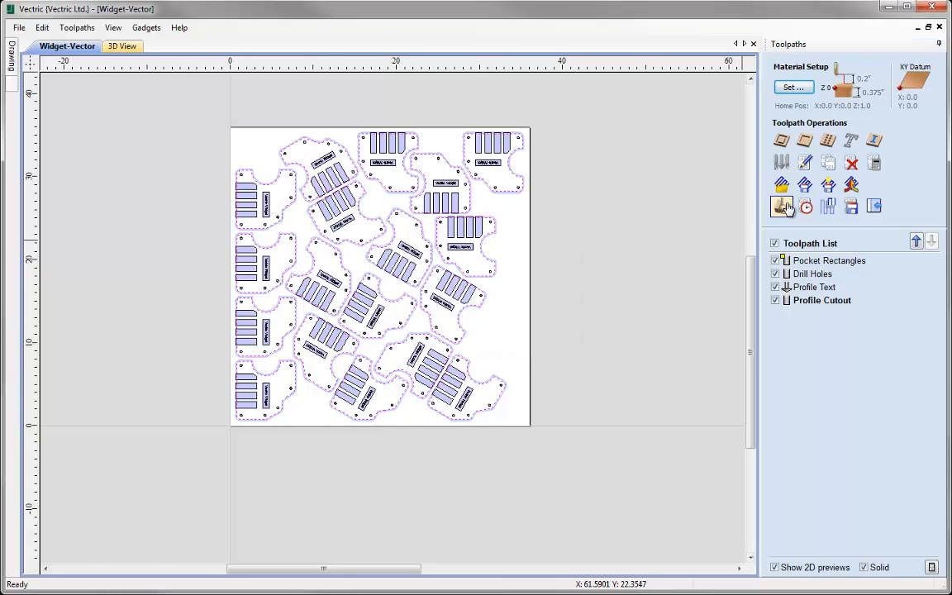
{"action": "left_click", "coordinate": [782, 209]}
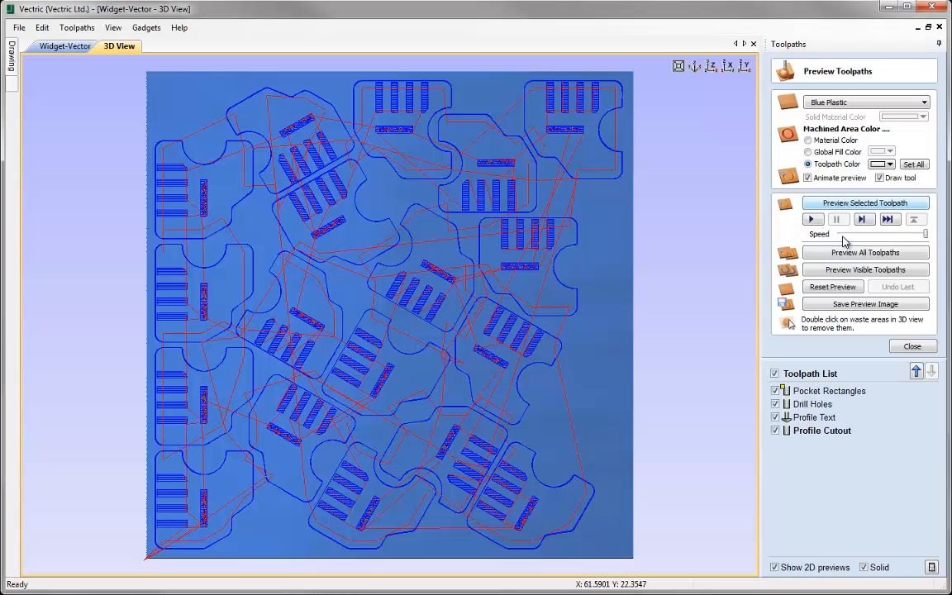
{"action": "left_click", "coordinate": [845, 253]}
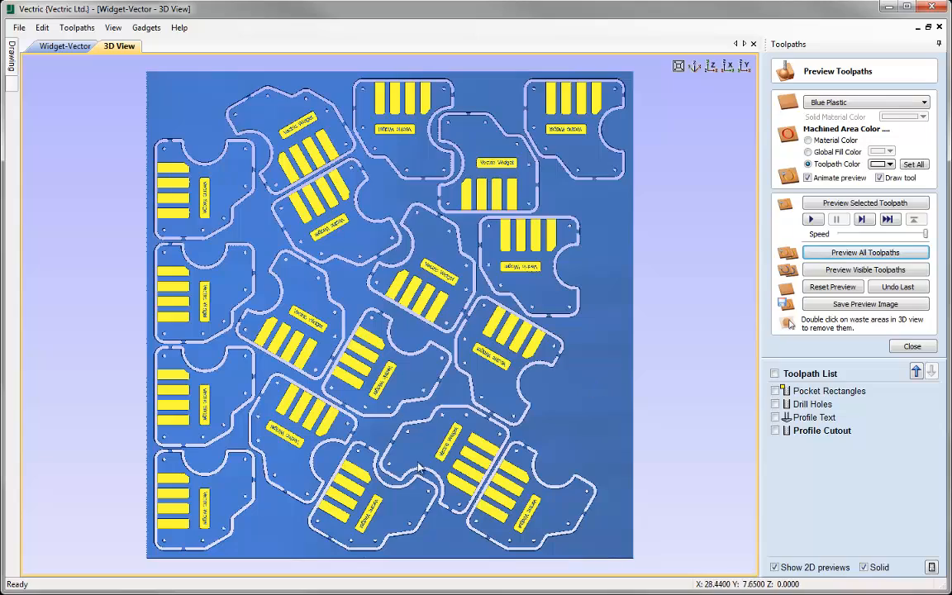
- Check the Pocket Rectangles toolpath's tool and cutting details, and leave the toolpath preview
{"action": "middle_click_drag", "start_coordinate": [336, 449], "coordinate": [365, 435]}
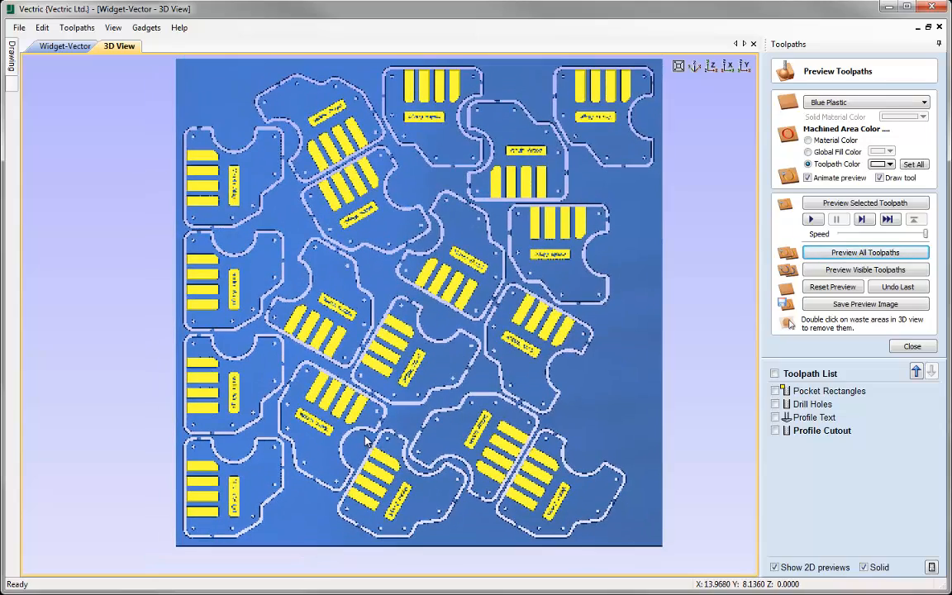
{"action": "left_click_drag", "start_coordinate": [597, 384], "coordinate": [588, 391]}
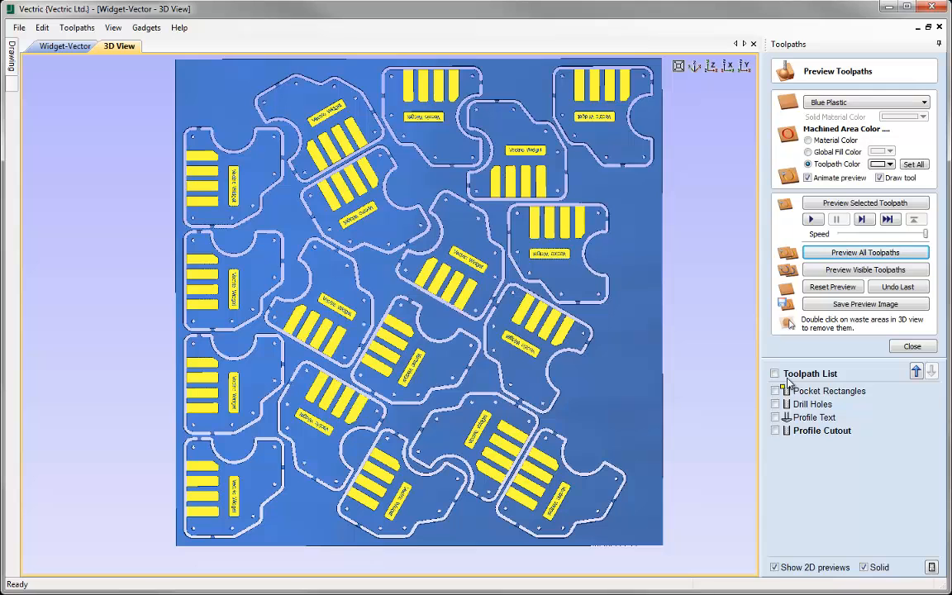
{"action": "mouse_move", "coordinate": [820, 394]}
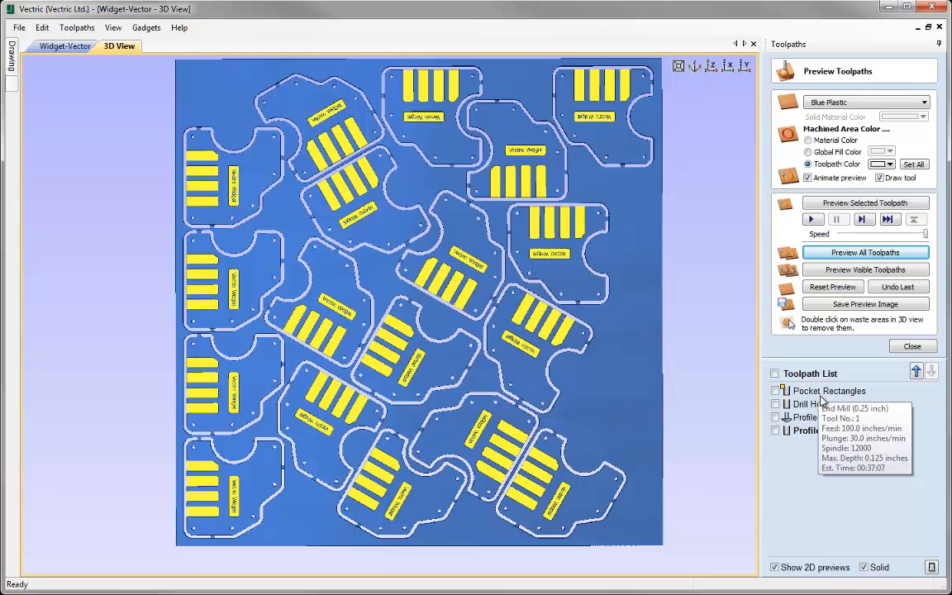
{"action": "left_click", "coordinate": [898, 345]}
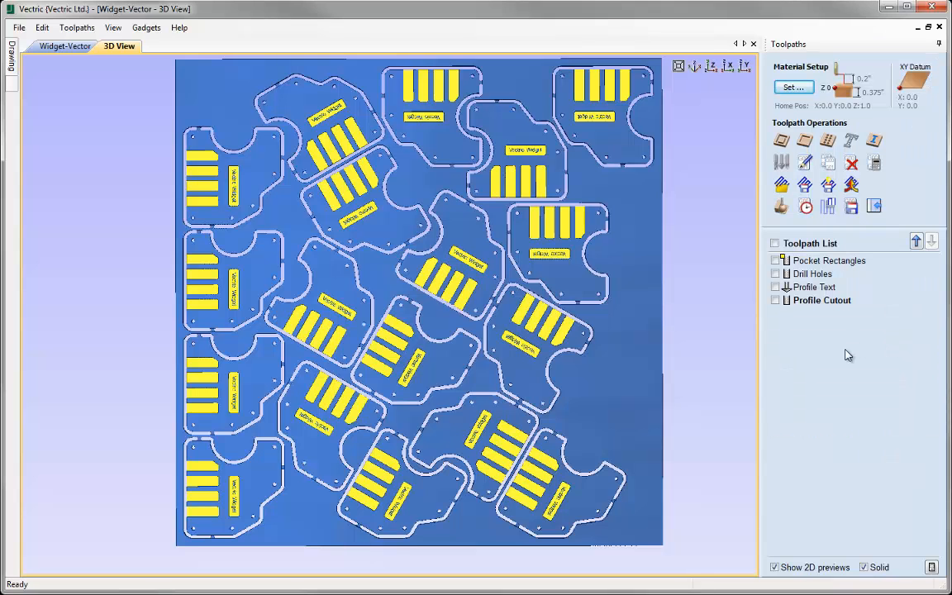
- Return to the drawing tools layout and close the Widget-Vector file without saving the changes
{"action": "left_click", "coordinate": [874, 206]}
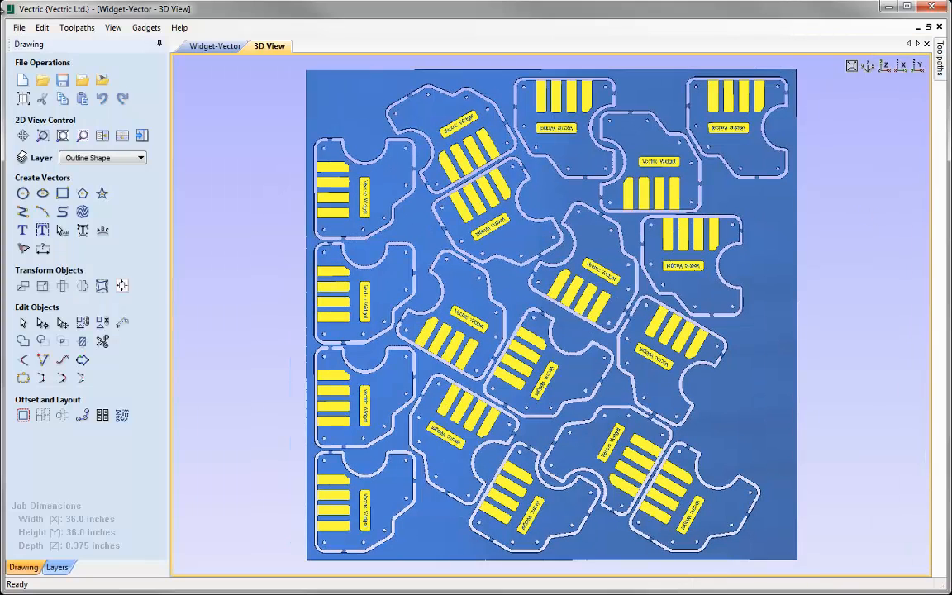
{"action": "left_click", "coordinate": [20, 27]}
{"action": "left_click", "coordinate": [42, 70]}
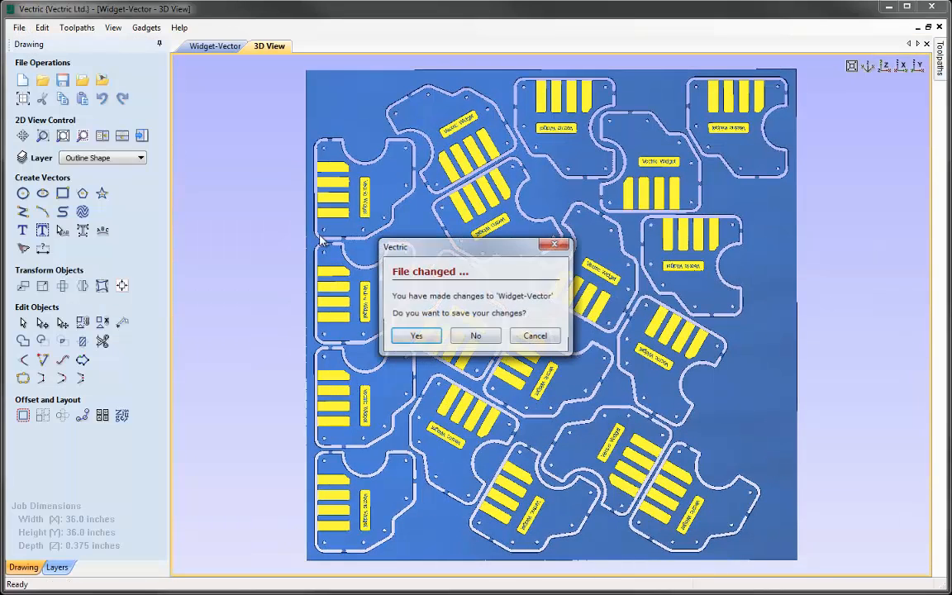
{"action": "left_click", "coordinate": [475, 337]}
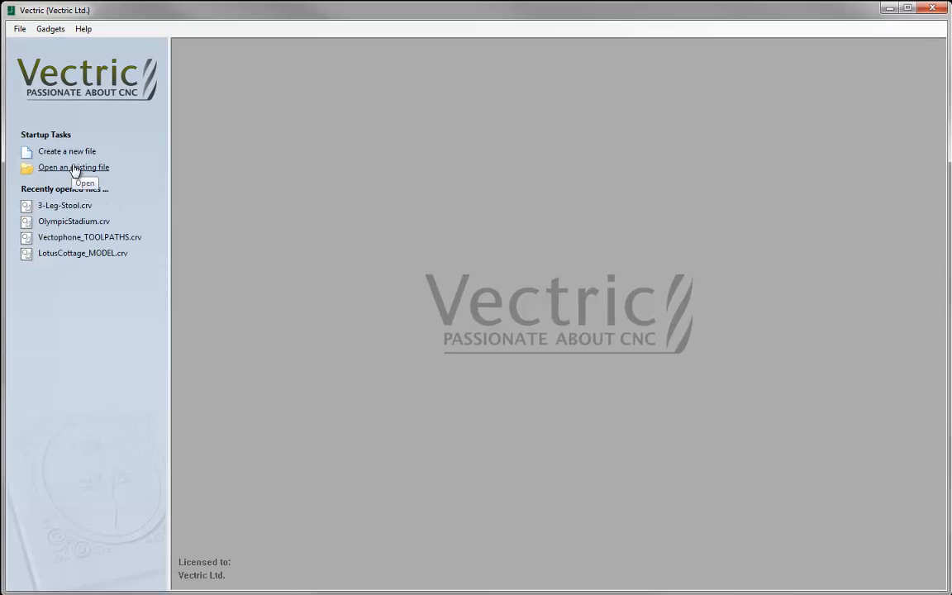
- Open the existing file 3-Leg-Stool.crv from the NesetingGuide_FILES folder
{"action": "left_click", "coordinate": [75, 168]}
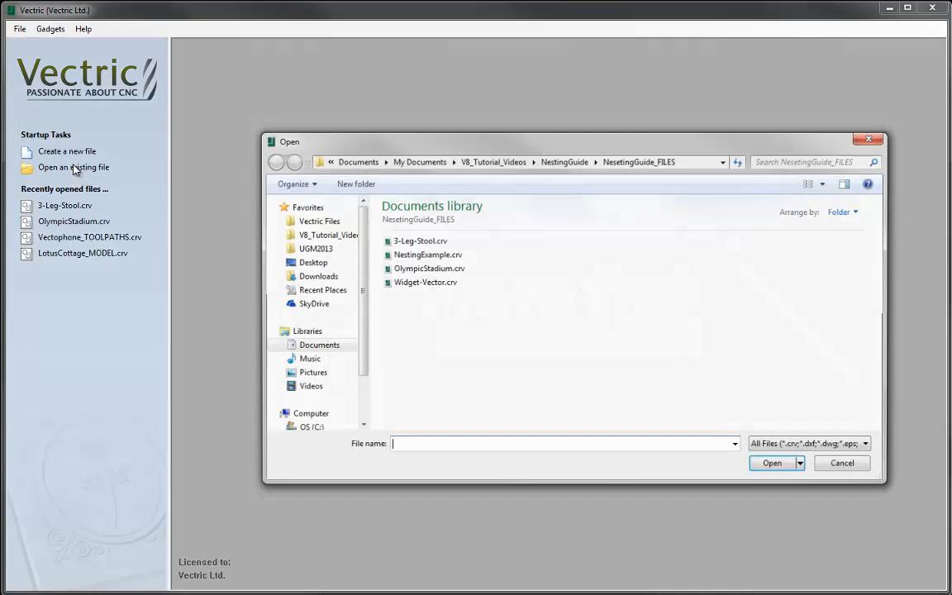
{"action": "left_click", "coordinate": [419, 241]}
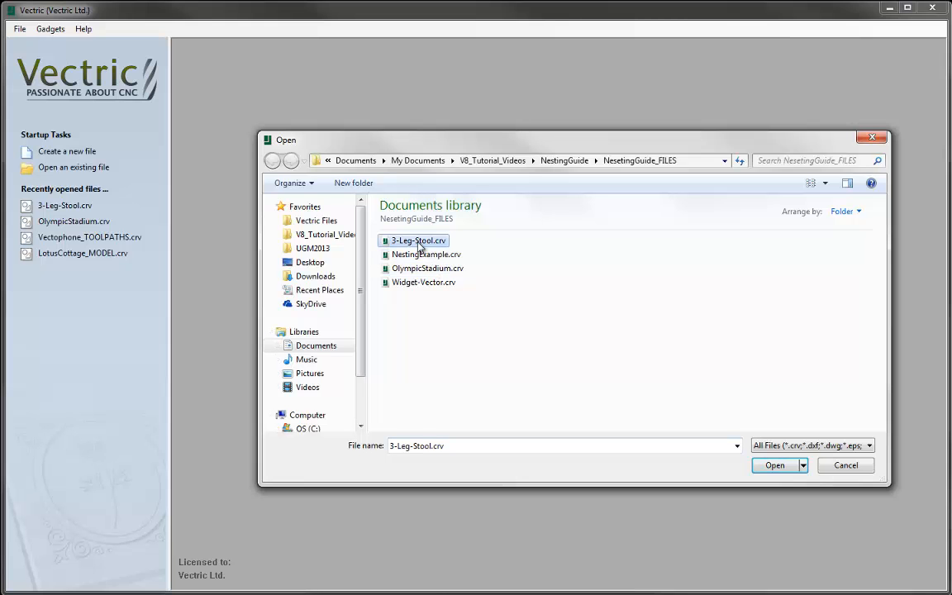
{"action": "left_click", "coordinate": [775, 466]}
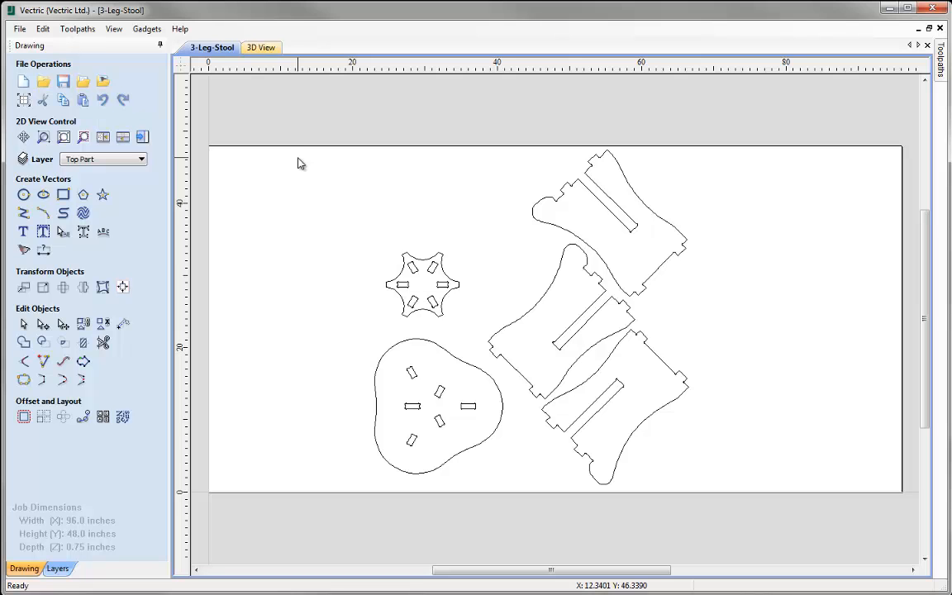
- Select all stool parts for nesting with a 0.25 inch tool diameter, 0.4 inch clearance and 0 border gap
{"action": "left_click_drag", "start_coordinate": [305, 139], "coordinate": [771, 526]}
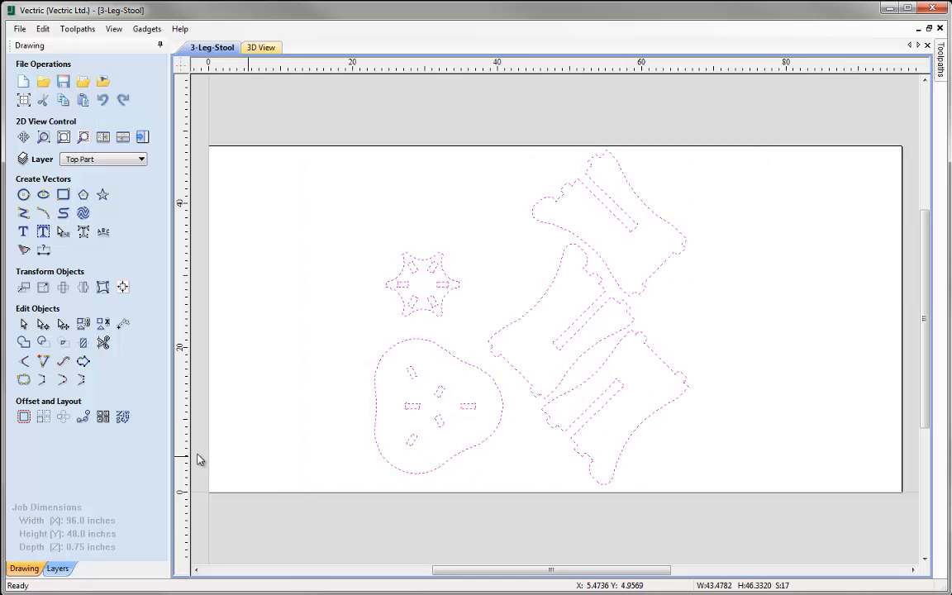
{"action": "left_click", "coordinate": [124, 419]}
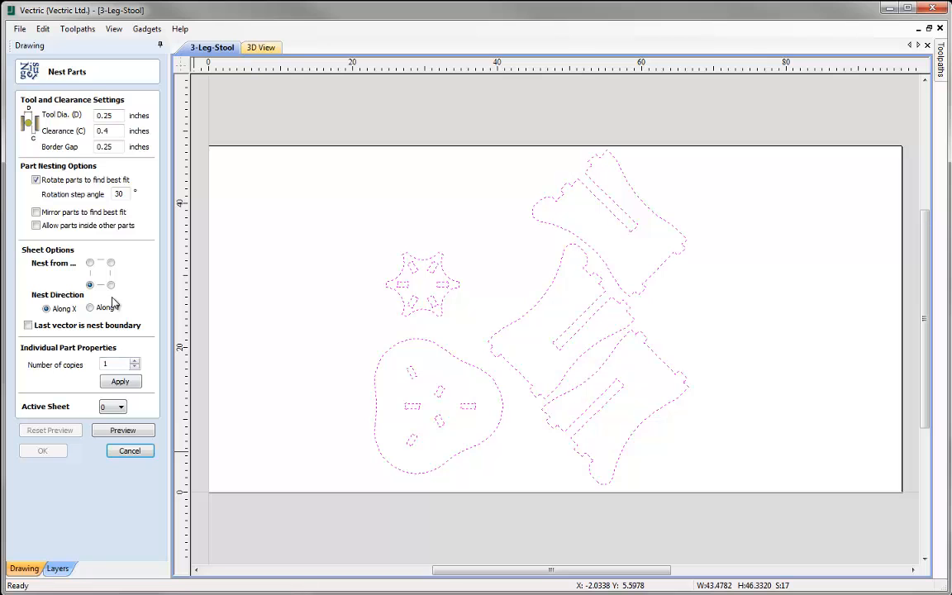
{"action": "double_click", "coordinate": [104, 115]}
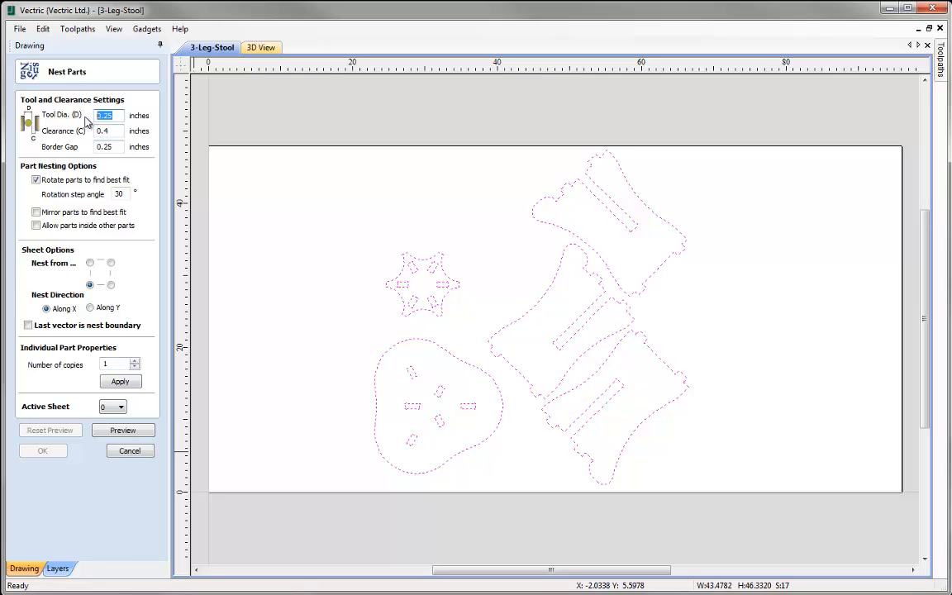
{"action": "type", "text": "0.25"}
{"action": "key", "text": "Tab"}
{"action": "type", "text": "0.4"}
{"action": "key", "text": "Tab"}
{"action": "type", "text": "0"}
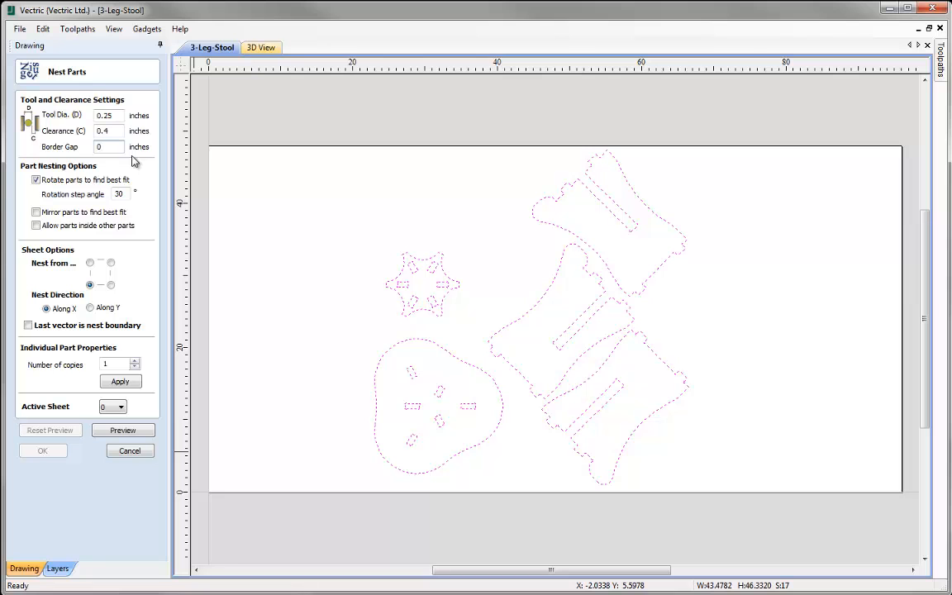
- Apply 3 copies to every selected stool part and set the rotation step angle to 45°
{"action": "left_click", "coordinate": [135, 362]}
{"action": "left_click", "coordinate": [135, 361]}
{"action": "left_click", "coordinate": [133, 384]}
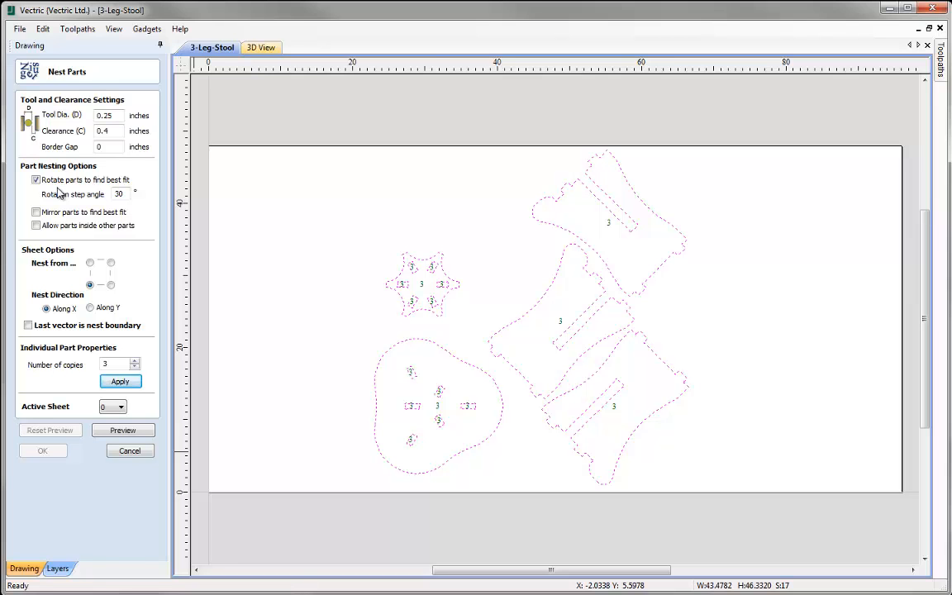
{"action": "double_click", "coordinate": [118, 193]}
{"action": "type", "text": "45"}
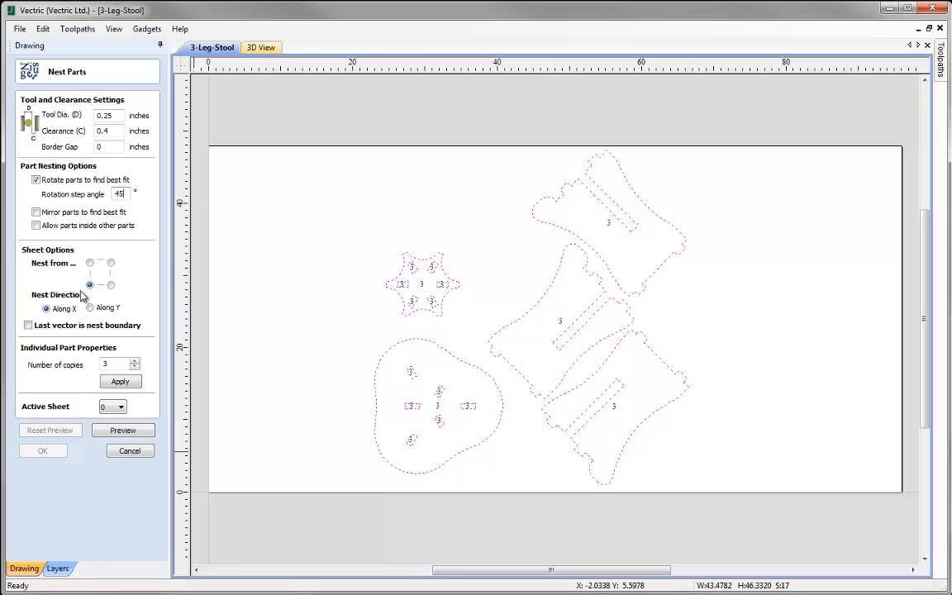
- Preview the nest of three stool sets and examine how the parts fit on the sheet
{"action": "left_click", "coordinate": [104, 431]}
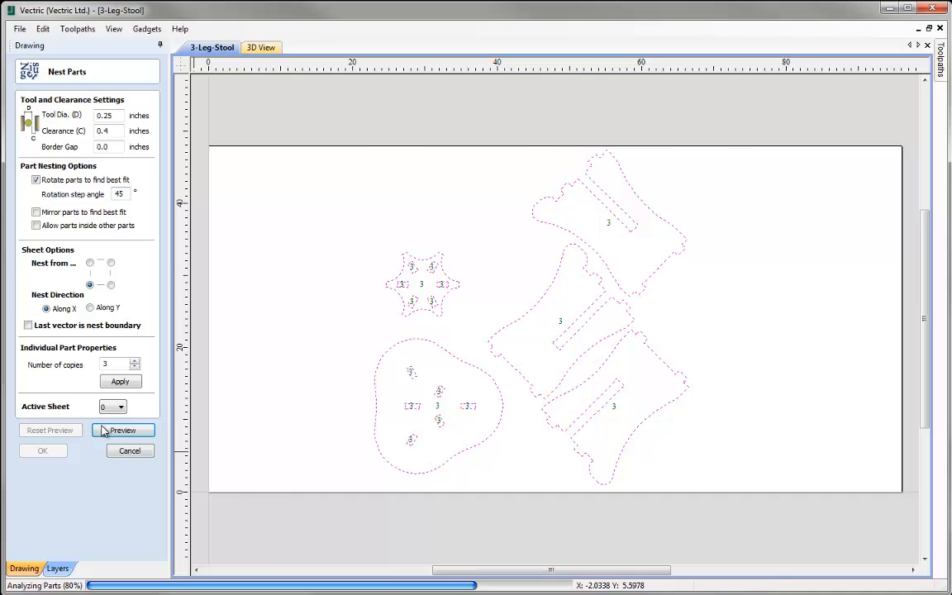
{"action": "scroll", "coordinate": [326, 330], "scroll_direction": "down", "scroll_amount": 1}
{"action": "scroll", "coordinate": [327, 331], "scroll_direction": "down", "scroll_amount": 3}
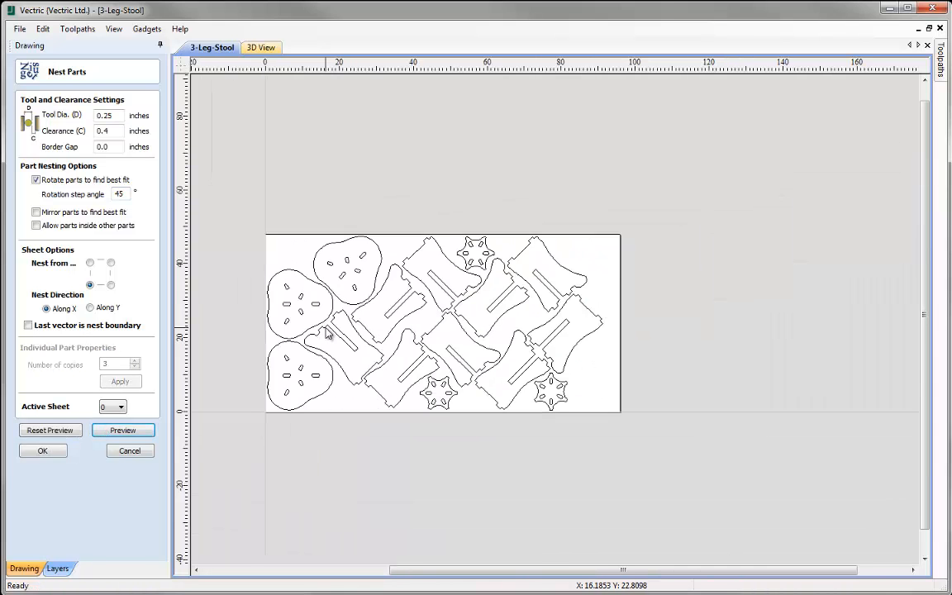
{"action": "scroll", "coordinate": [326, 330], "scroll_direction": "up", "scroll_amount": 3}
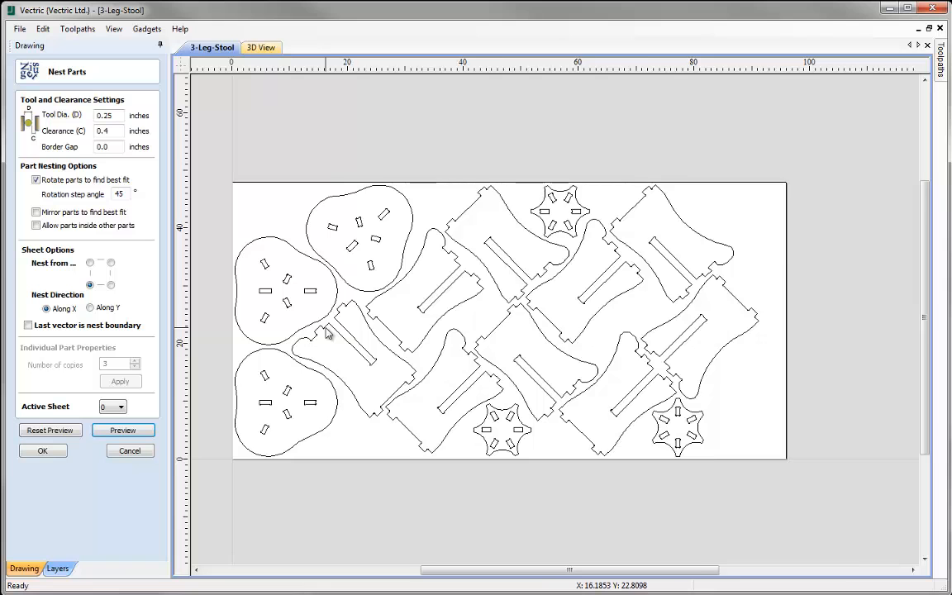
{"action": "scroll", "coordinate": [327, 331], "scroll_direction": "up", "scroll_amount": 1}
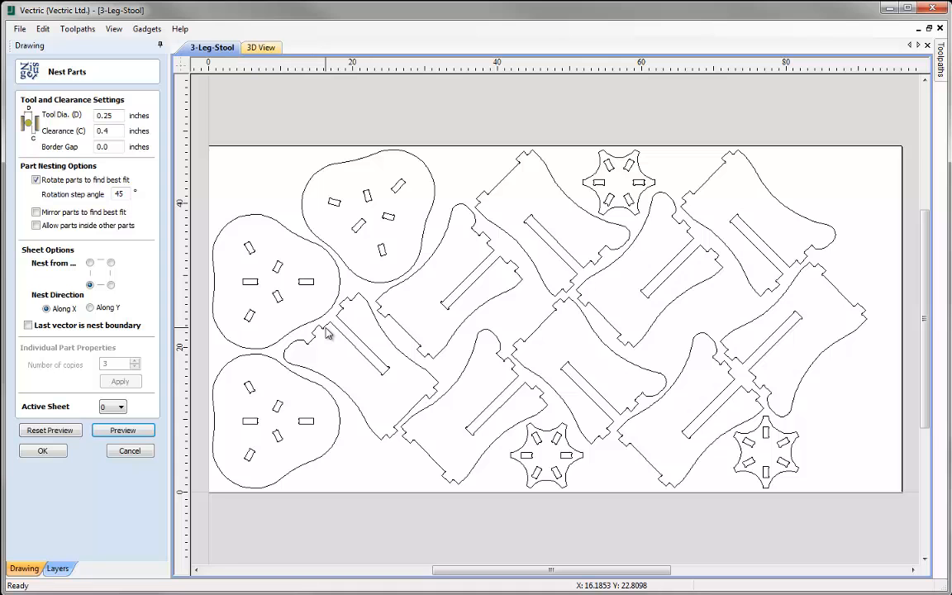
- Reset the nesting preview, apply 6 copies to every stool part and preview the nest again
{"action": "left_click", "coordinate": [59, 432]}
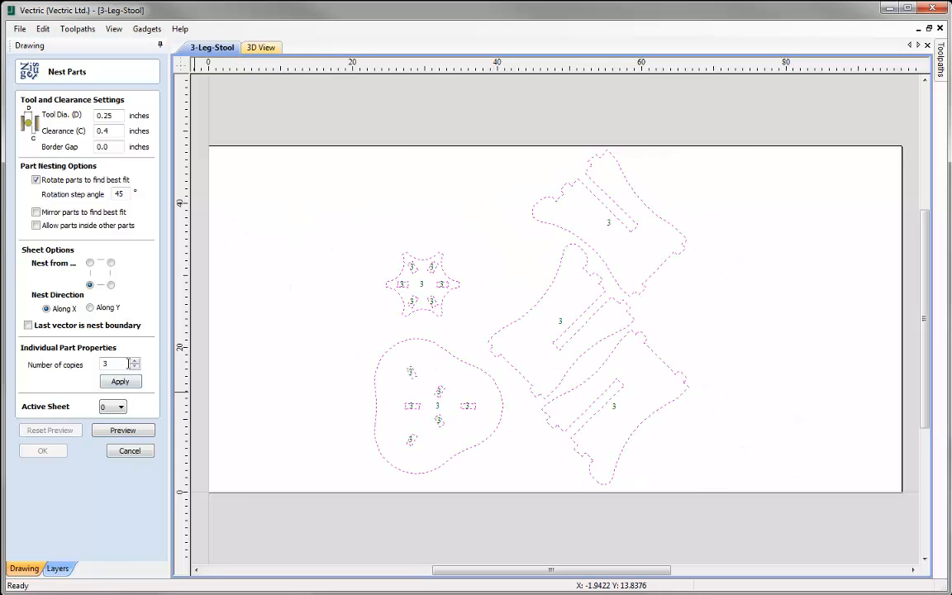
{"action": "left_click", "coordinate": [135, 362]}
{"action": "left_click", "coordinate": [135, 362]}
{"action": "left_click", "coordinate": [135, 362]}
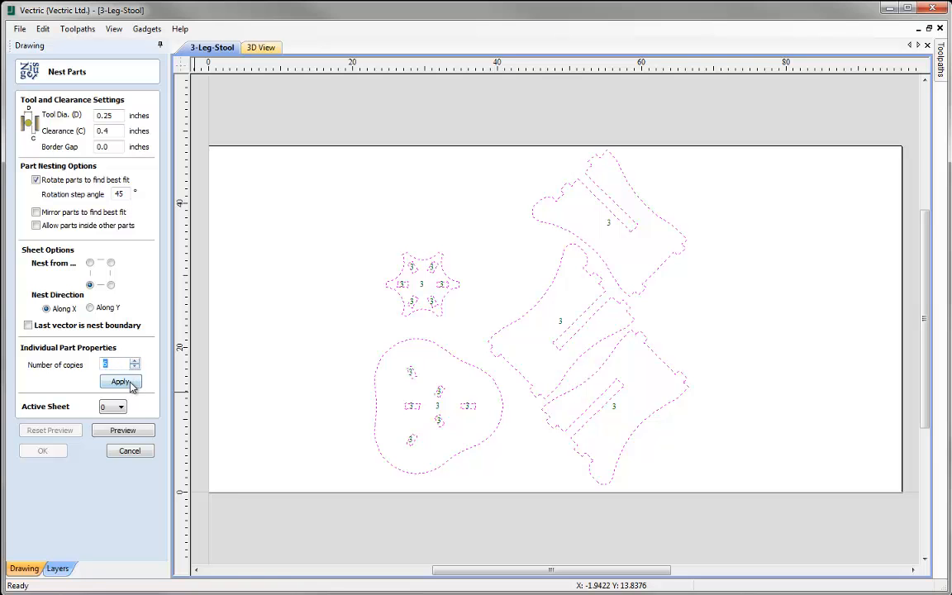
{"action": "left_click", "coordinate": [129, 383]}
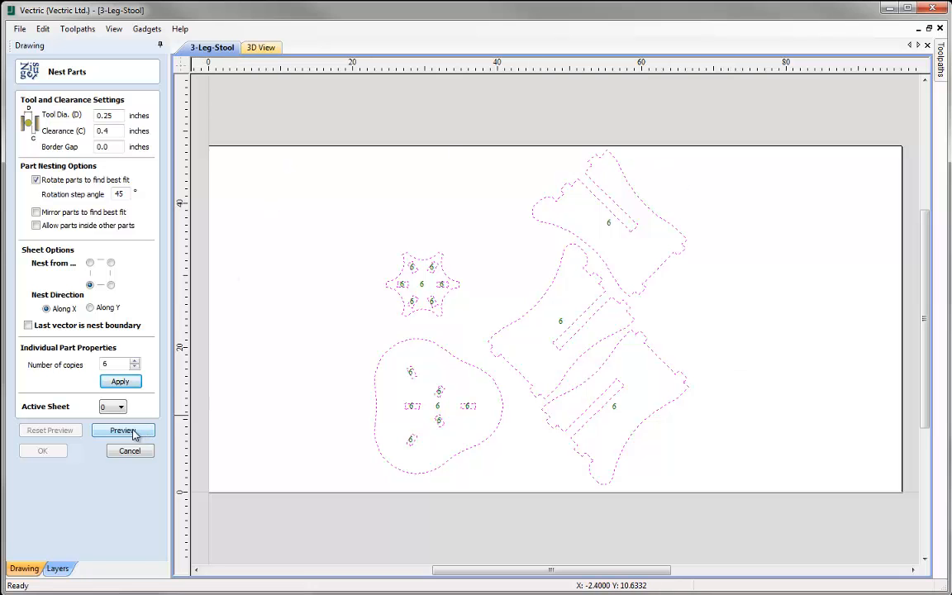
{"action": "left_click", "coordinate": [124, 431]}
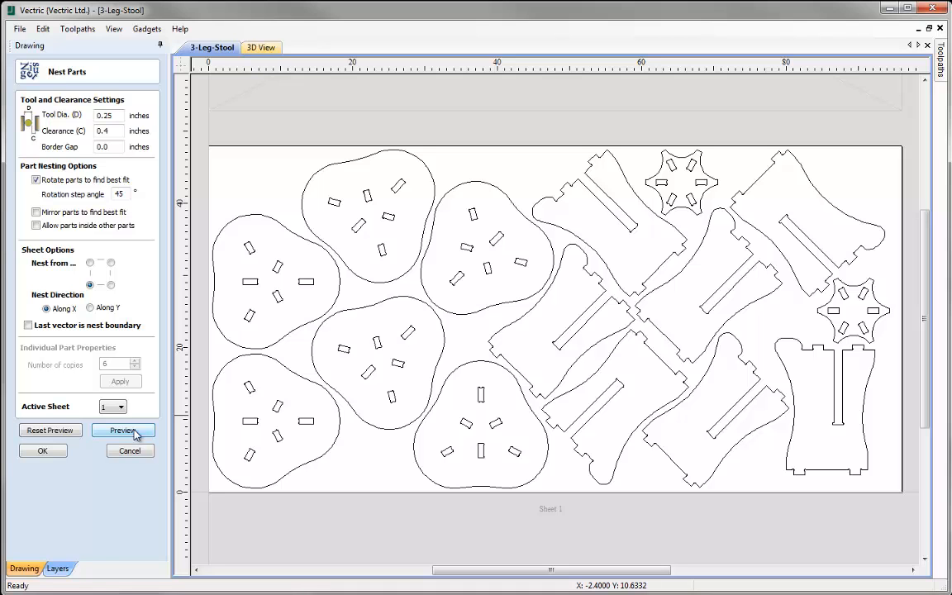
- Inspect the nested stool parts on sheets 1 and 2, and accept the layout with sheet 2 active
{"action": "left_click", "coordinate": [114, 406]}
{"action": "left_click", "coordinate": [112, 442]}
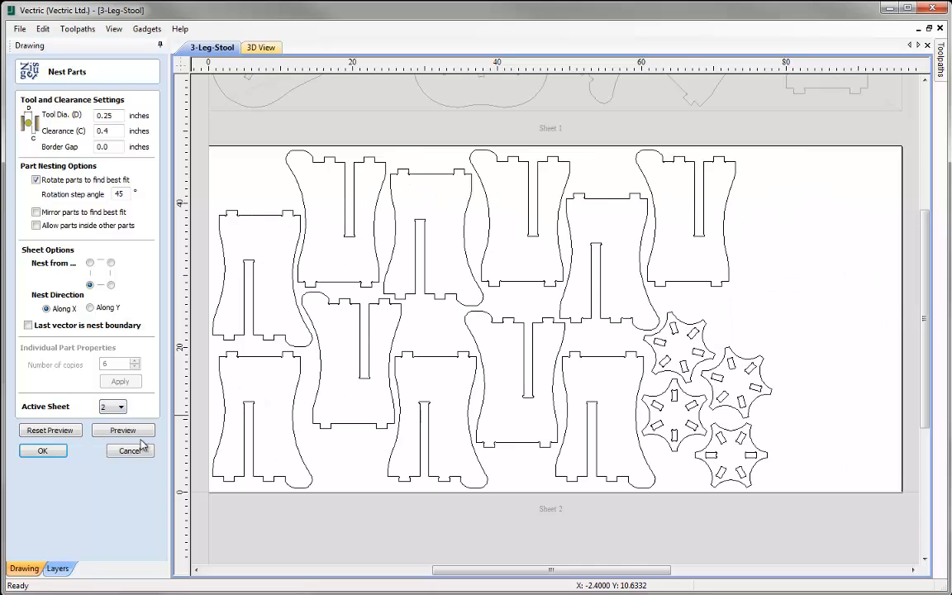
{"action": "scroll", "coordinate": [281, 414], "scroll_direction": "down", "scroll_amount": 2}
{"action": "middle_click_drag", "start_coordinate": [317, 351], "coordinate": [319, 425]}
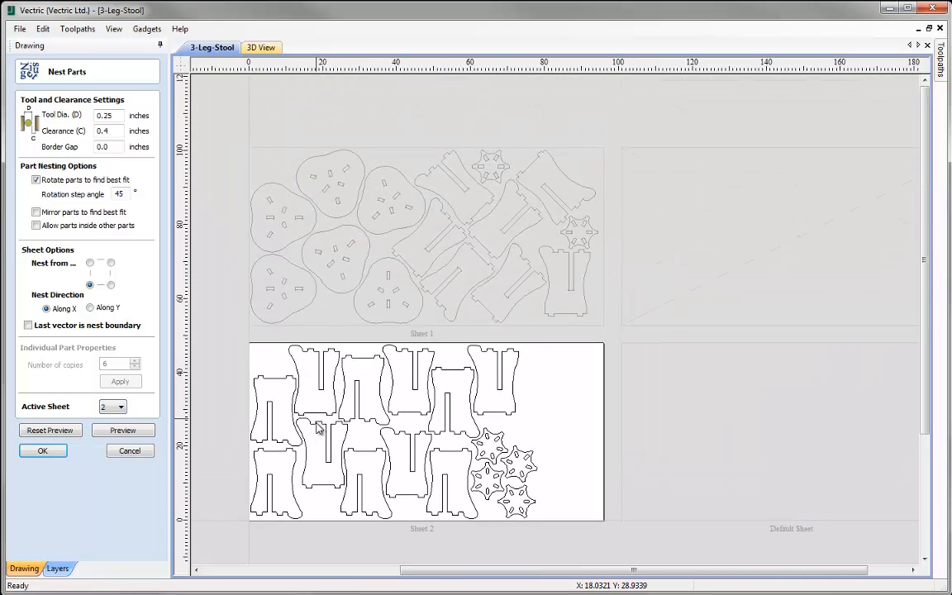
{"action": "left_click", "coordinate": [328, 321]}
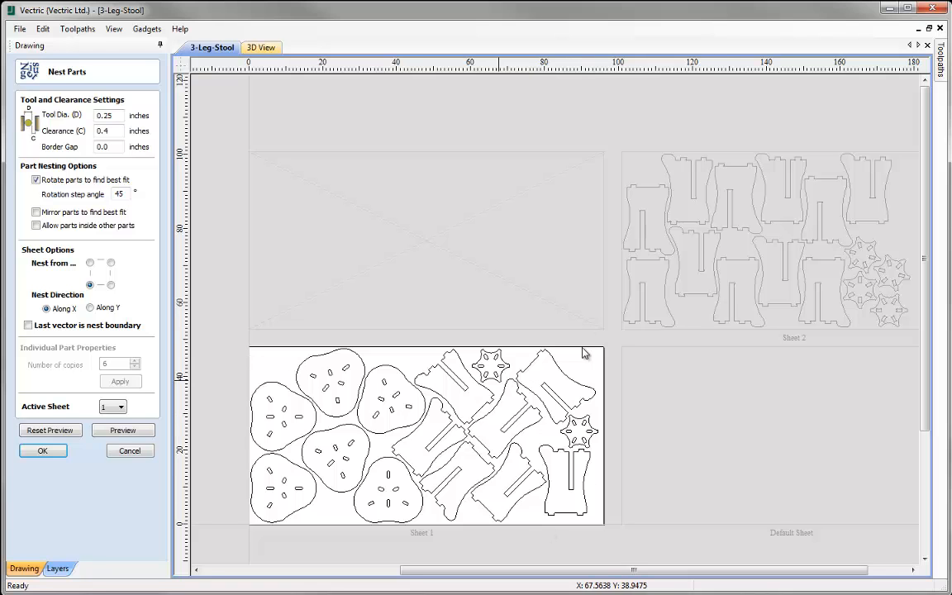
{"action": "left_click", "coordinate": [676, 318]}
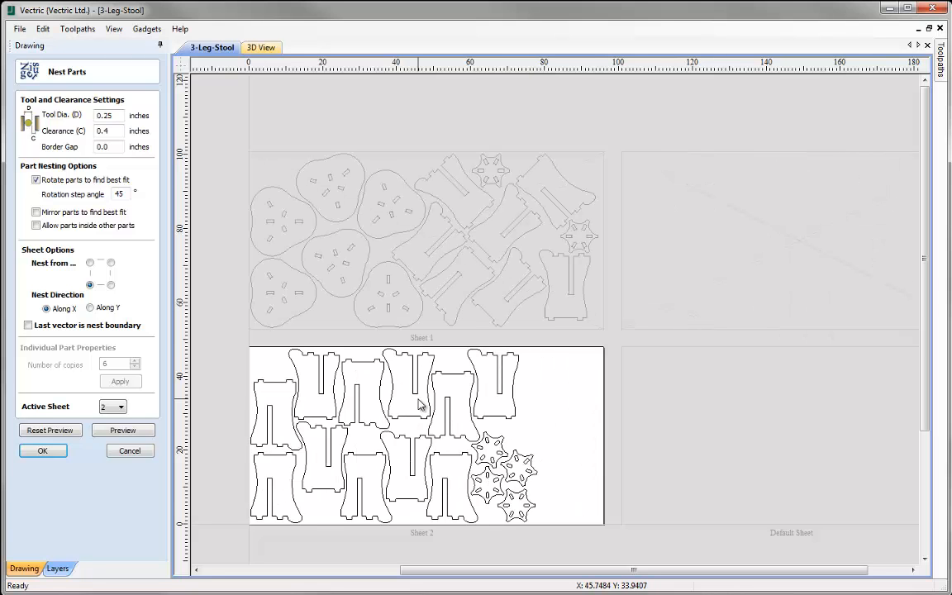
{"action": "left_click", "coordinate": [42, 452]}
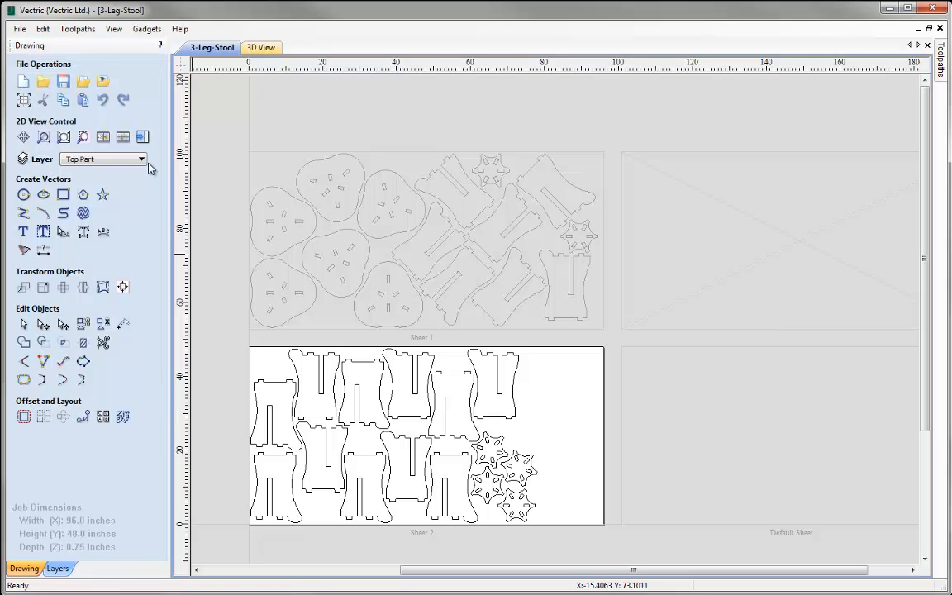
- Make sheet 1 active, select all of its nested parts and start a 2D profile toolpath
{"action": "left_click", "coordinate": [141, 137]}
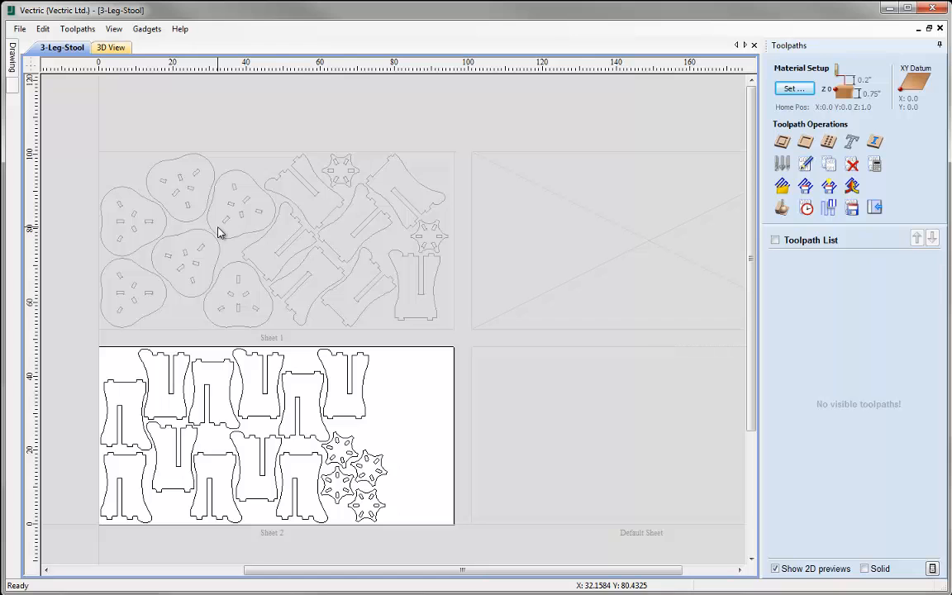
{"action": "left_click", "coordinate": [171, 308]}
{"action": "left_click_drag", "start_coordinate": [85, 344], "coordinate": [553, 559]}
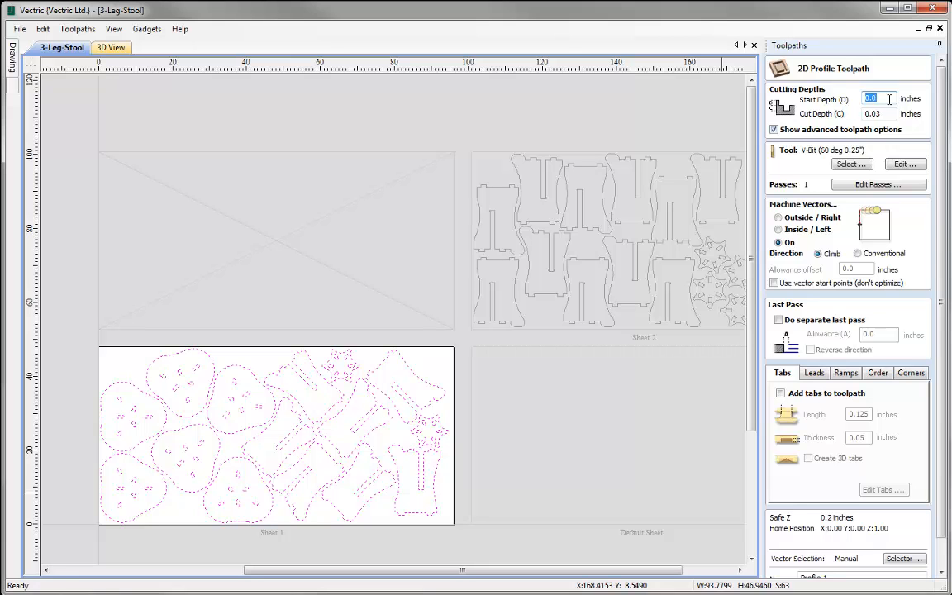
- Set the profile toolpath's cut depth to 0.75 inches and choose the End Mill (0.25 inch) as its tool
{"action": "key", "text": "Tab"}
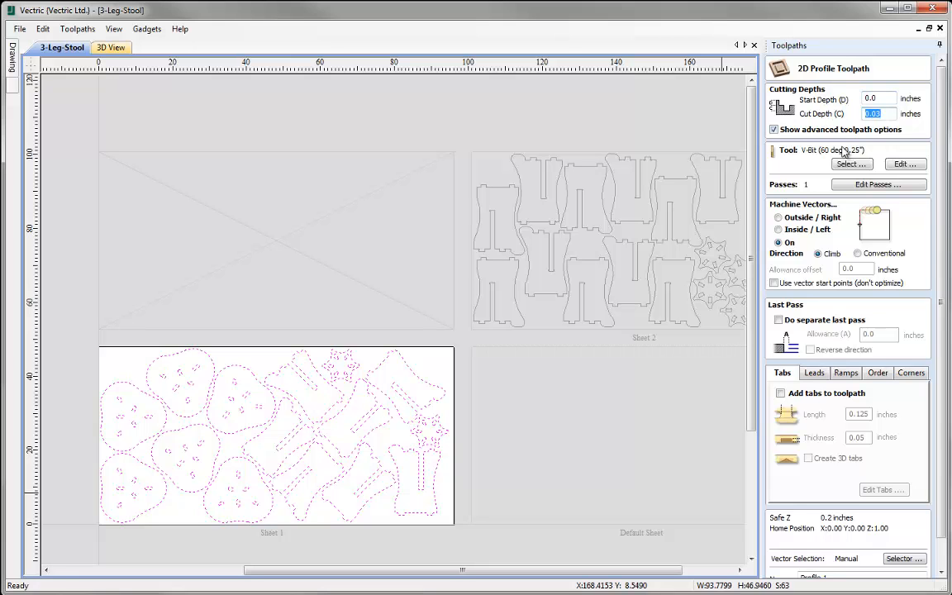
{"action": "type", "text": "0.75"}
{"action": "left_click", "coordinate": [850, 164]}
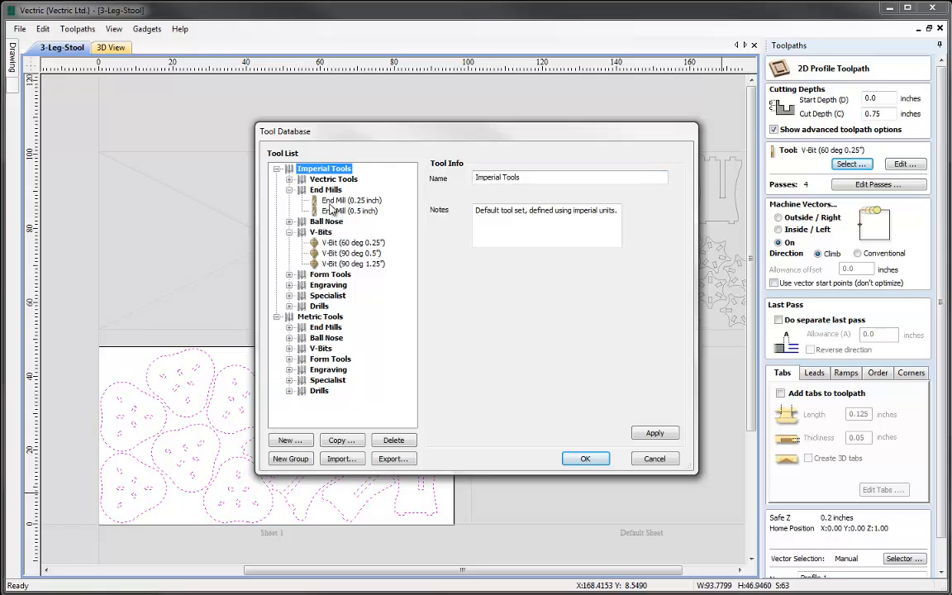
{"action": "left_click", "coordinate": [330, 201]}
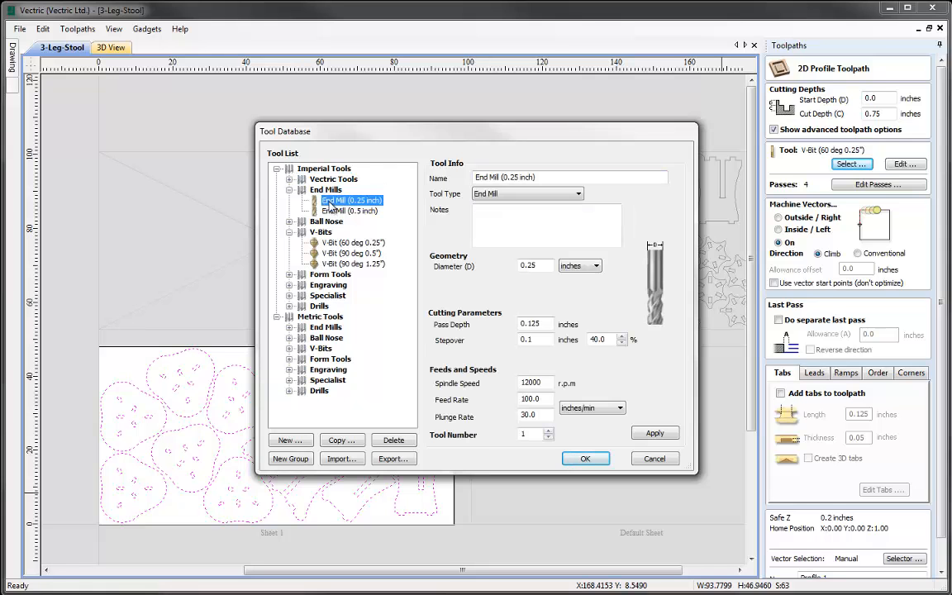
{"action": "left_click", "coordinate": [582, 459]}
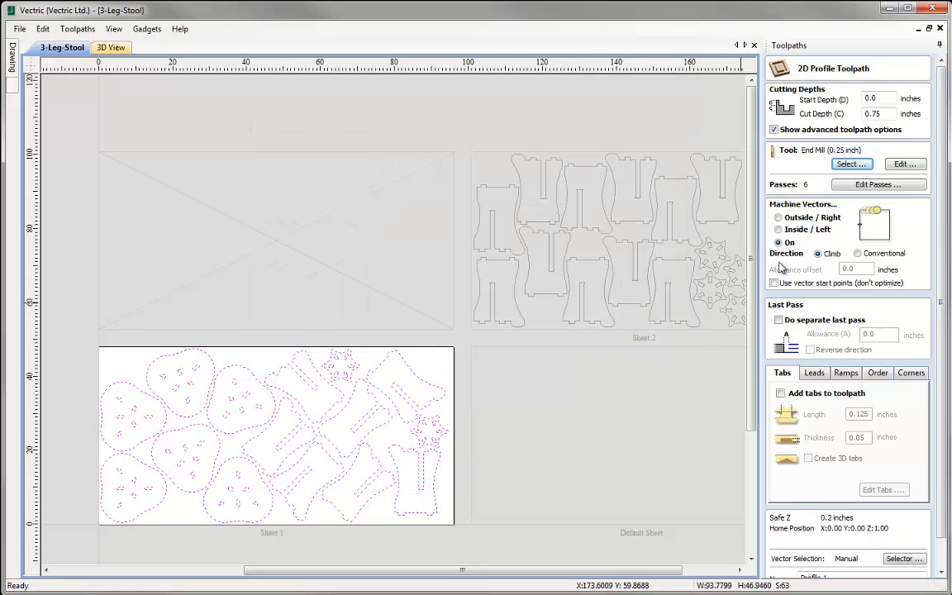
- Set the profile toolpath to machine Outside / Right, name it Profile Cutout and calculate it for sheet 1
{"action": "left_click", "coordinate": [789, 220]}
{"action": "left_click_drag", "start_coordinate": [943, 319], "coordinate": [945, 374]}
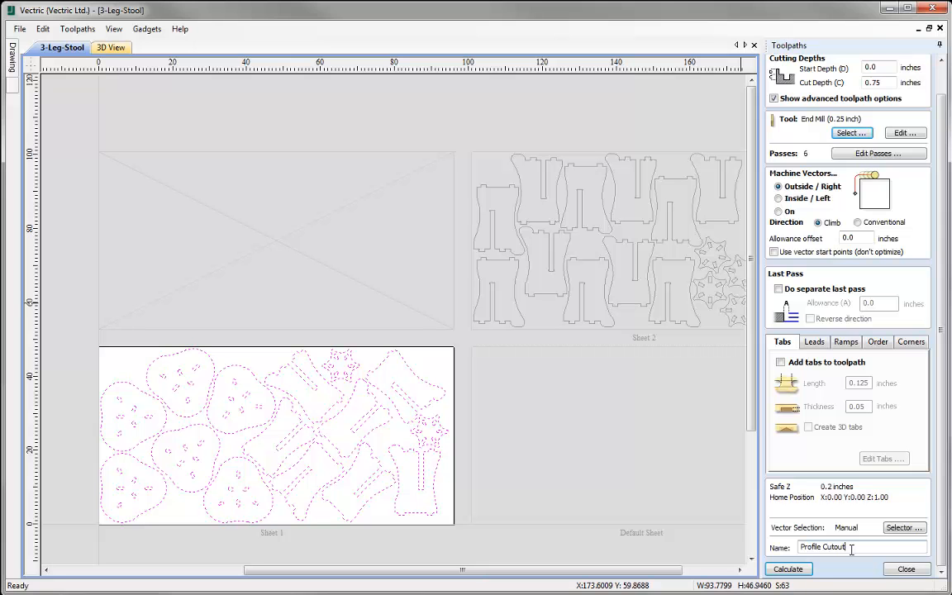
{"action": "left_click", "coordinate": [789, 569]}
{"action": "key", "text": "Escape"}
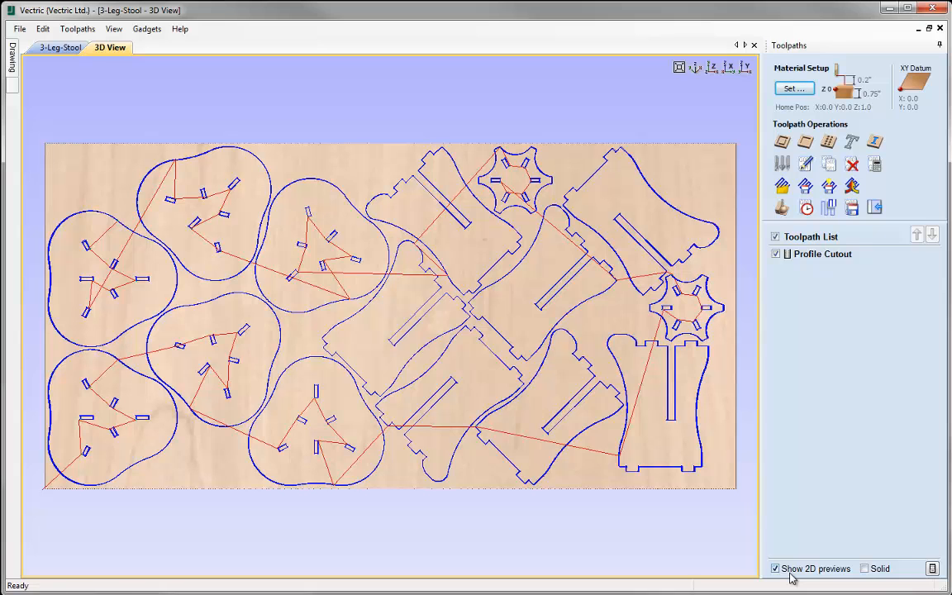
- Duplicate the Profile Cutout toolpath and make sheet 2 active in the 2D drawing
{"action": "right_click", "coordinate": [825, 257]}
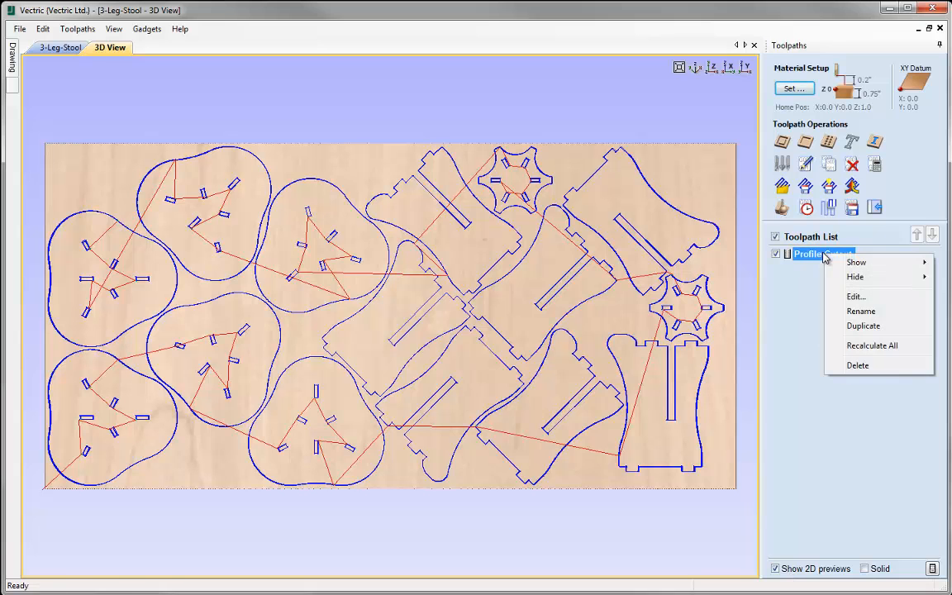
{"action": "left_click", "coordinate": [863, 326]}
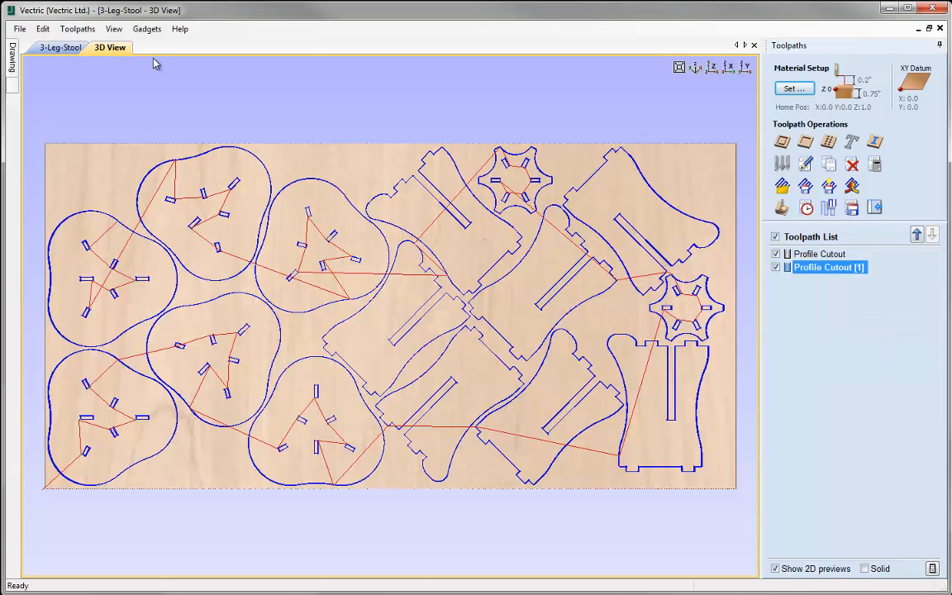
{"action": "left_click", "coordinate": [49, 47]}
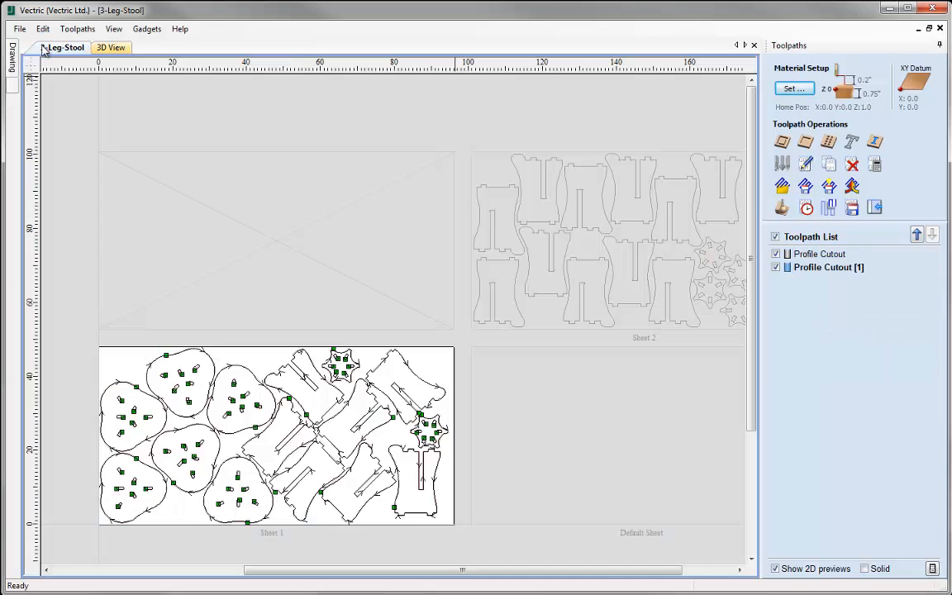
{"action": "left_click", "coordinate": [553, 311]}
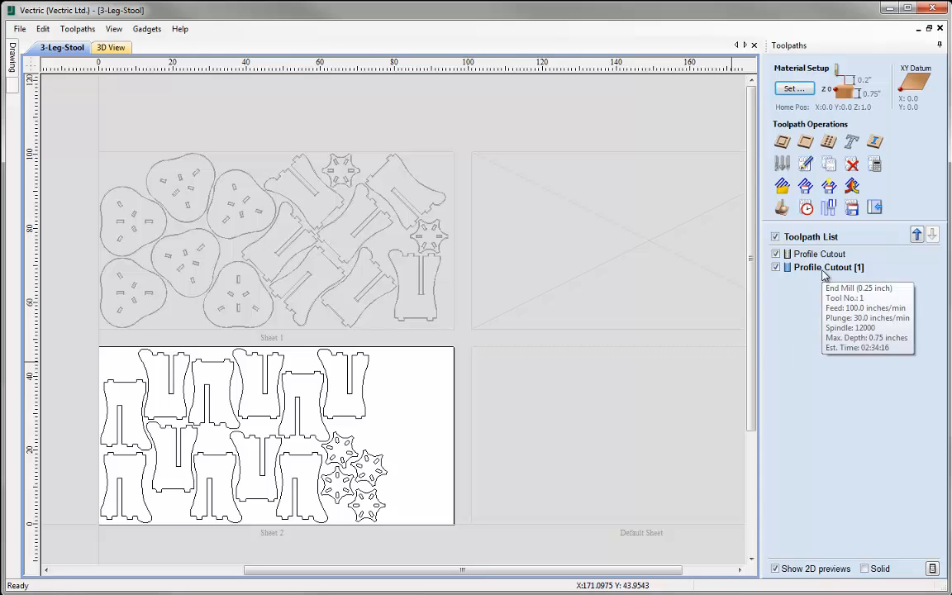
- Edit the duplicated toolpath, select all nested parts on sheet 2 as its vectors and recalculate it
{"action": "double_click", "coordinate": [824, 268]}
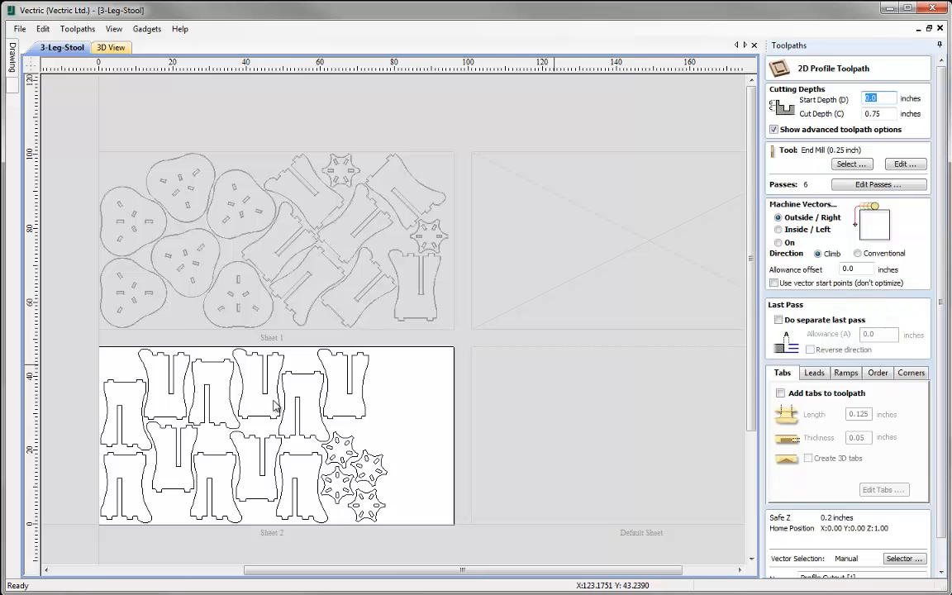
{"action": "left_click_drag", "start_coordinate": [86, 341], "coordinate": [453, 550]}
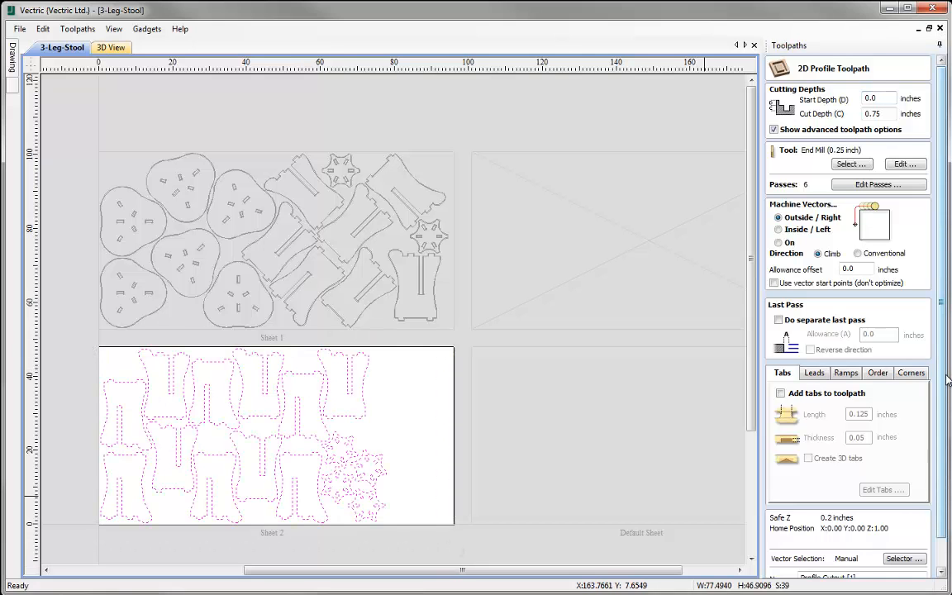
{"action": "scroll", "coordinate": [854, 347], "scroll_direction": "down", "scroll_amount": 1}
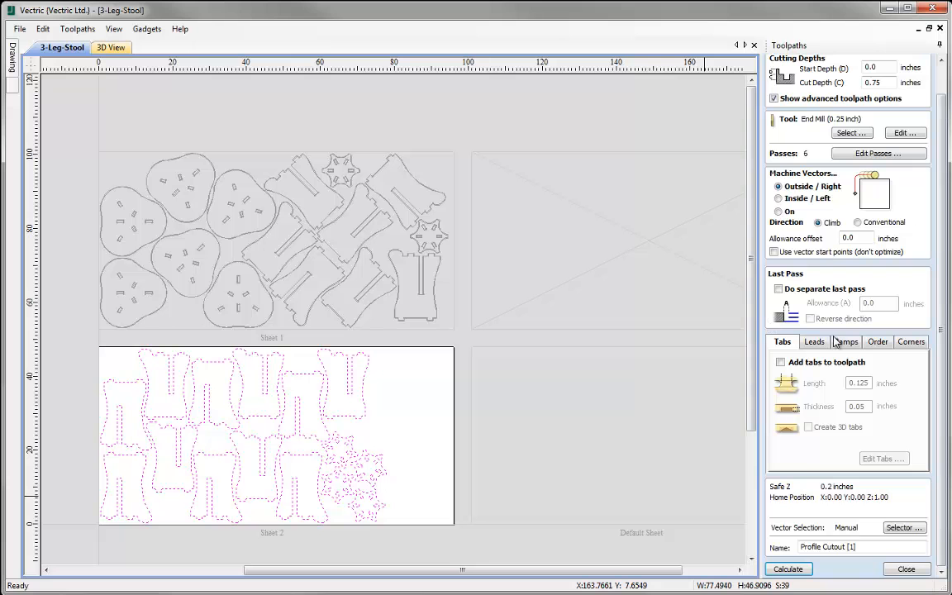
{"action": "left_click", "coordinate": [790, 567]}
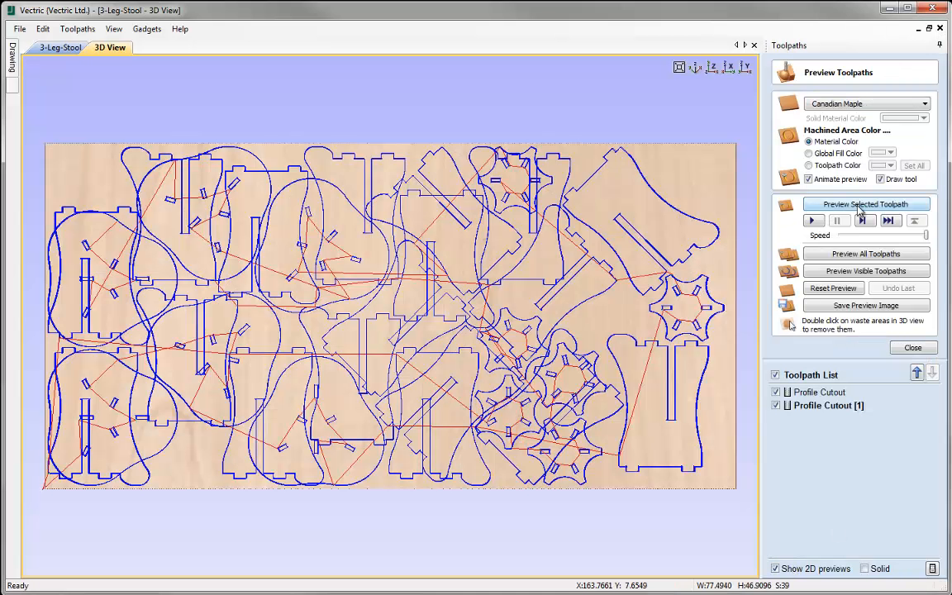
- Hide the sheet 1 toolpath, preview the sheet 2 toolpath's cut and remove the waste material around the parts
{"action": "left_click", "coordinate": [775, 392]}
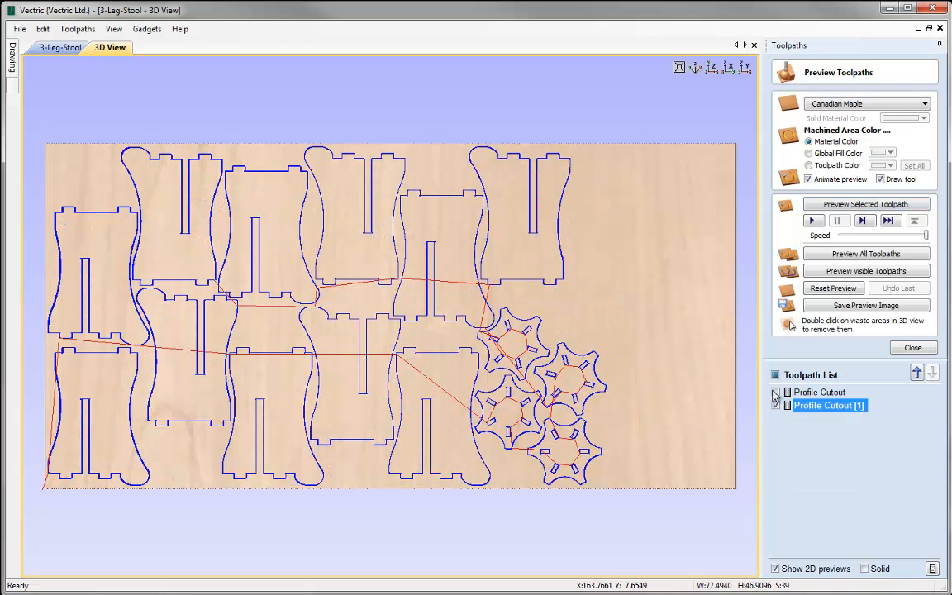
{"action": "left_click", "coordinate": [828, 205]}
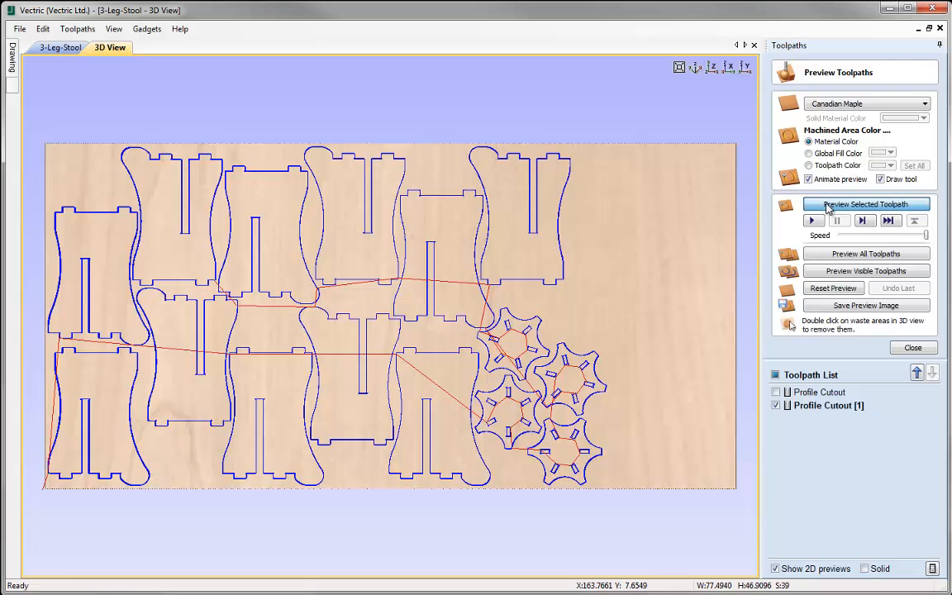
{"action": "double_click", "coordinate": [658, 316]}
{"action": "middle_click_drag", "start_coordinate": [346, 357], "coordinate": [389, 350]}
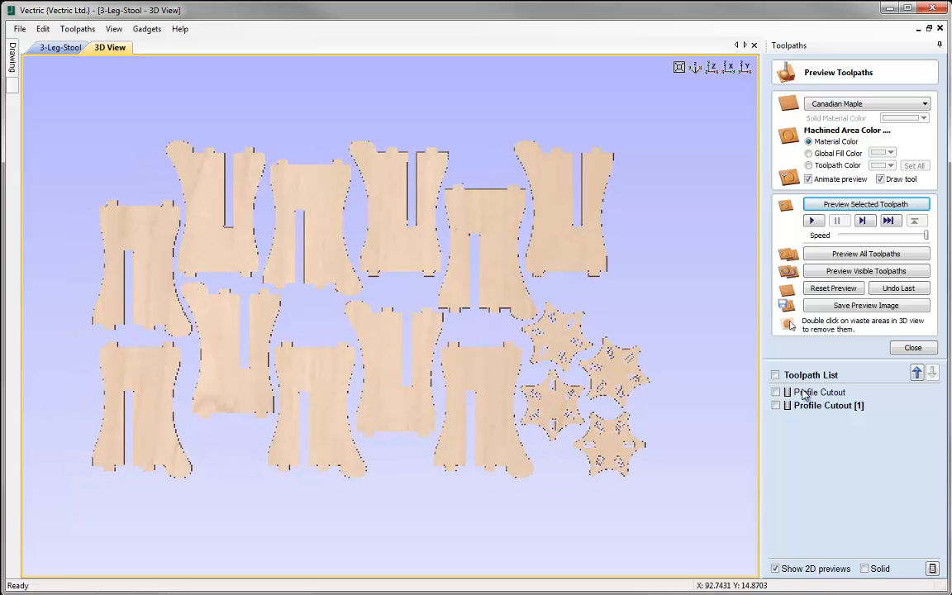
- Reset the preview, simulate the sheet 1 Profile Cutout toolpath and remove the waste material around its parts
{"action": "left_click", "coordinate": [831, 288]}
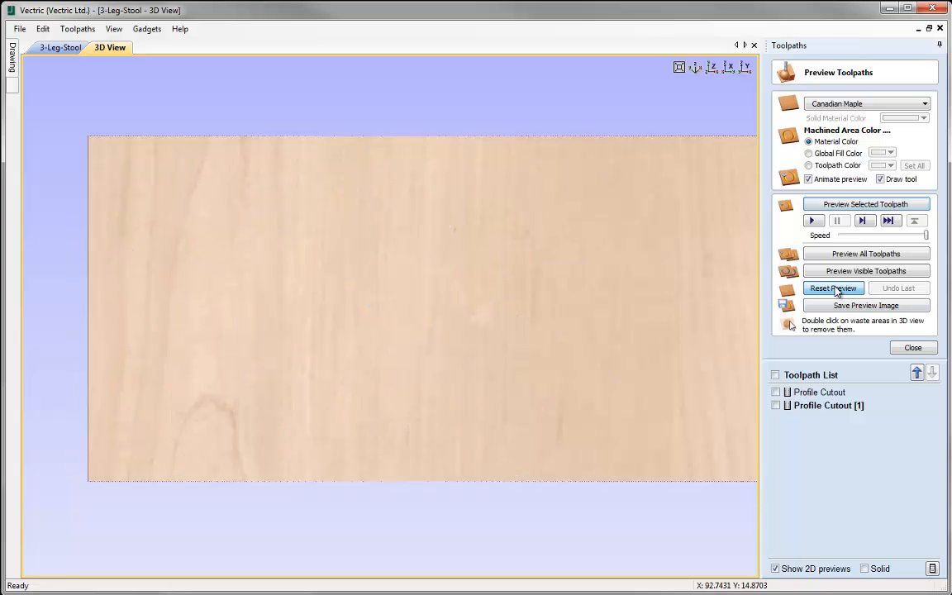
{"action": "left_click", "coordinate": [818, 393]}
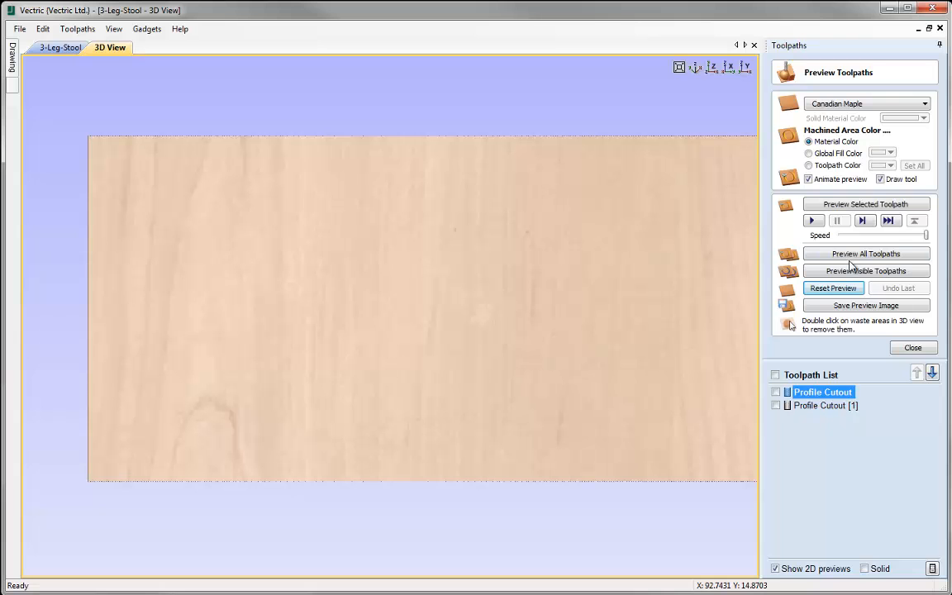
{"action": "left_click", "coordinate": [846, 206]}
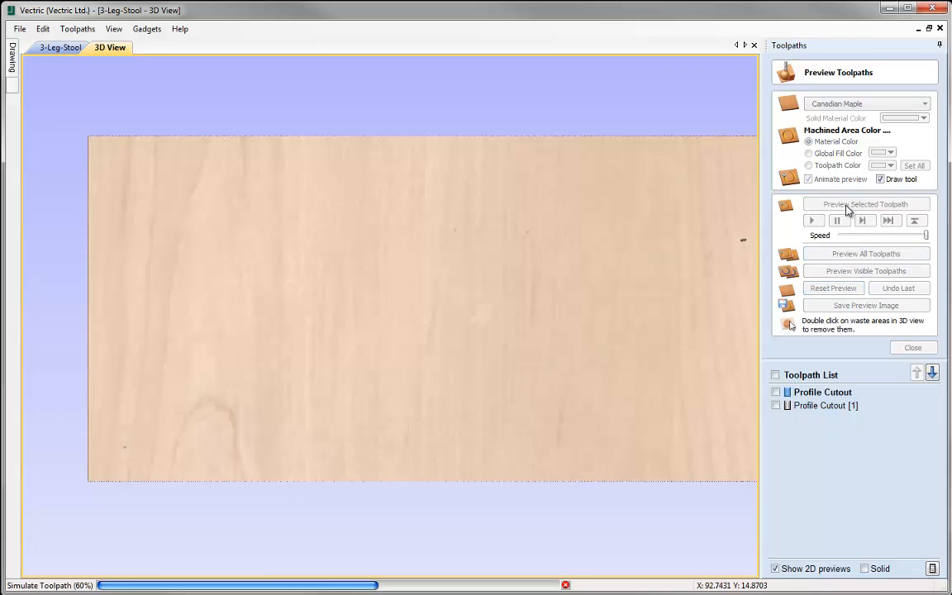
{"action": "double_click", "coordinate": [741, 178]}
{"action": "left_click_drag", "start_coordinate": [589, 295], "coordinate": [545, 287]}
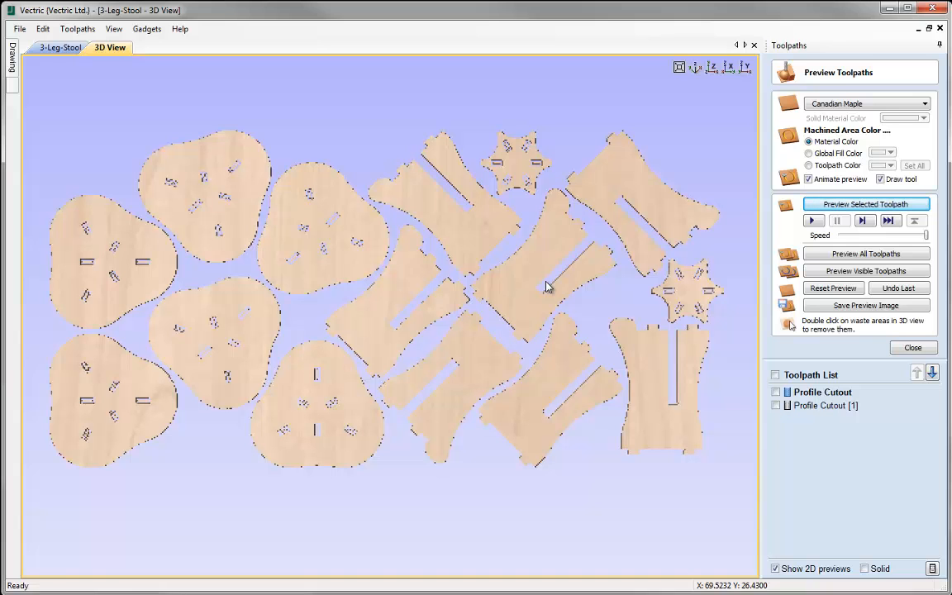